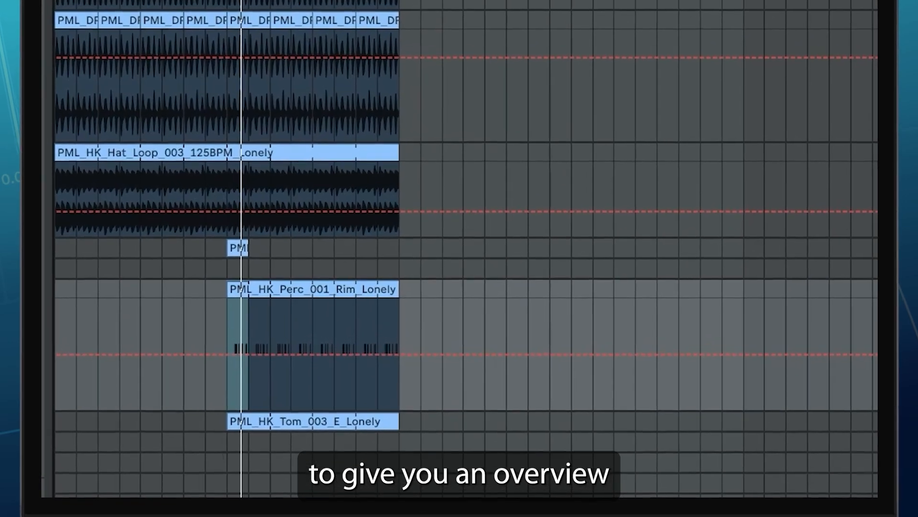
scroll(268, 258, up, 5)
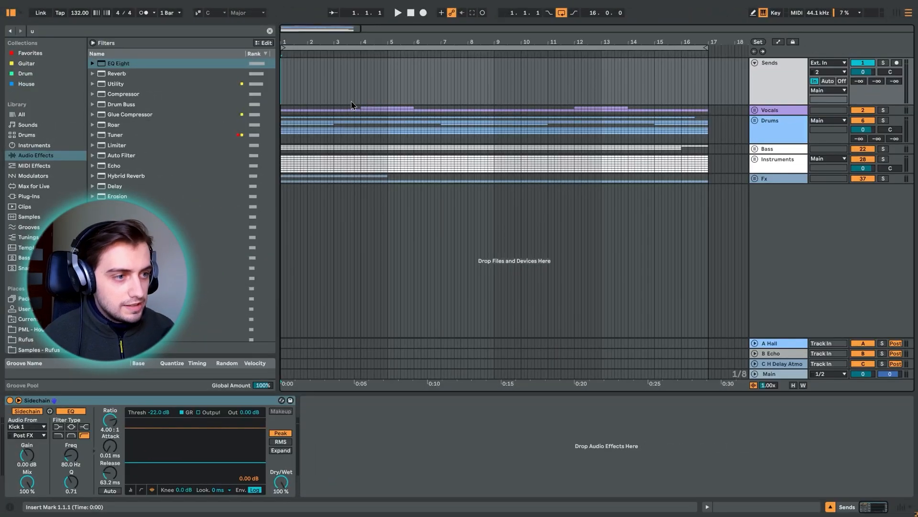
Play the arrangement from bar 1 and turn off loop playback.
key(space)
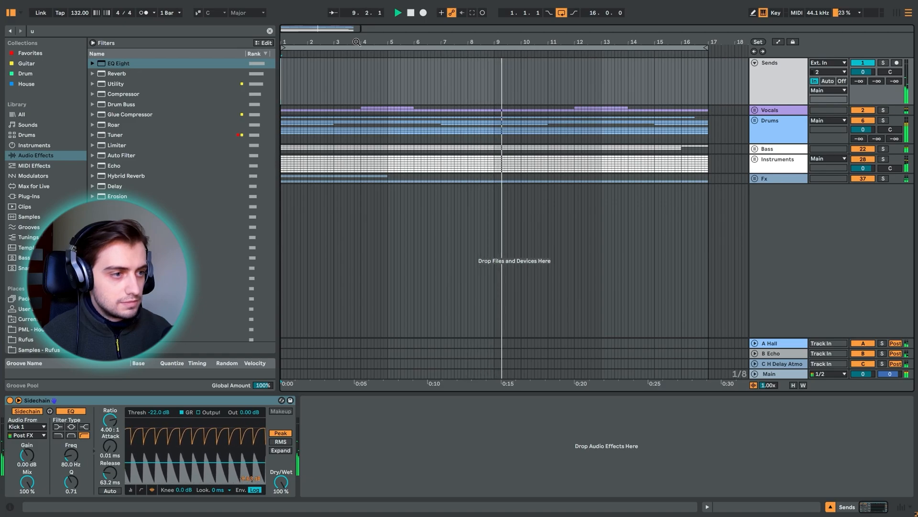
key(ctrl+l)
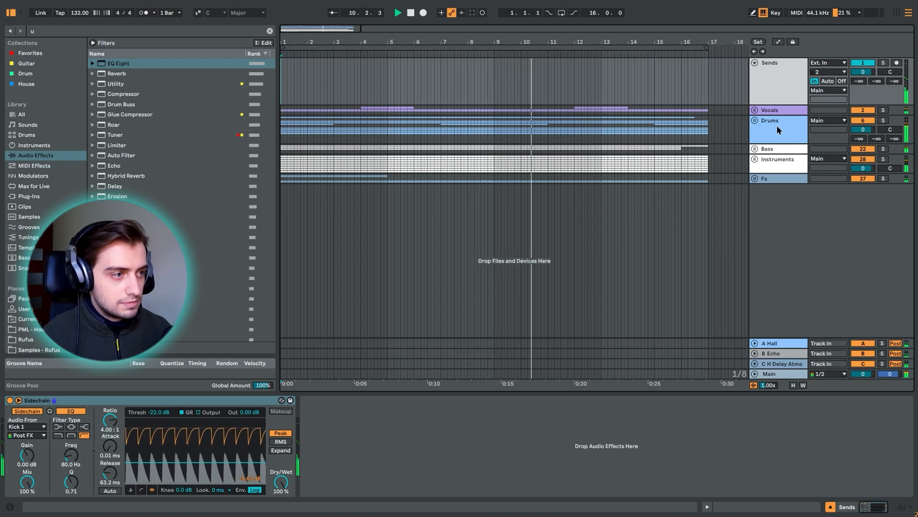
Unfold the Instruments group, look through its tracks from Lead to Pluck Low during playback, refold it and stop playback.
click(755, 158)
scroll(713, 177, down, 2)
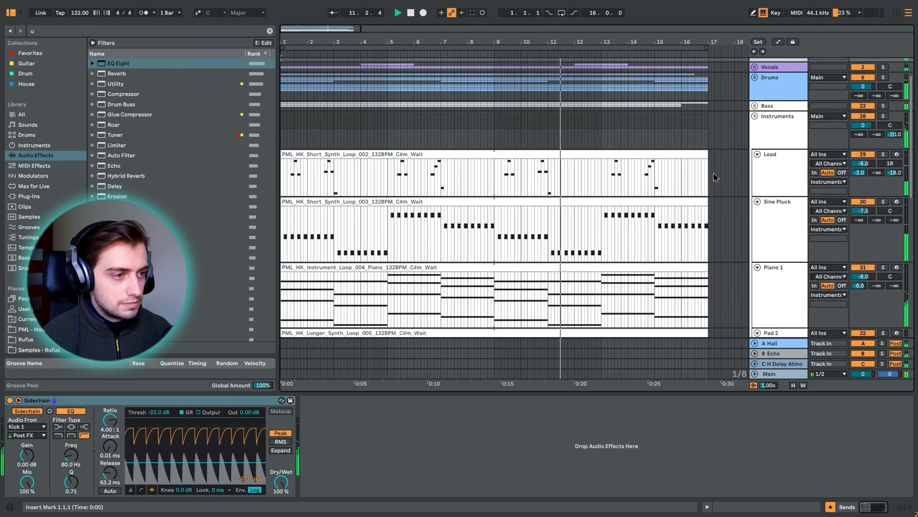
scroll(713, 177, down, 3)
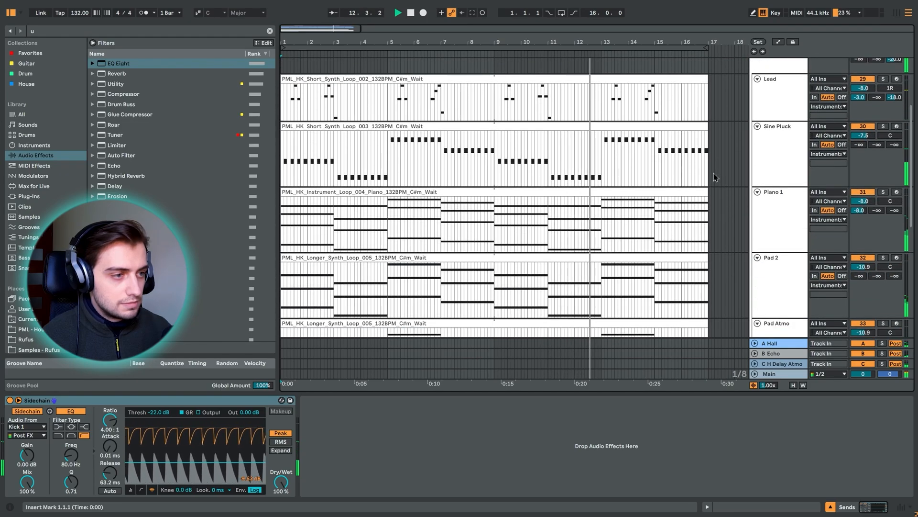
scroll(714, 177, down, 6)
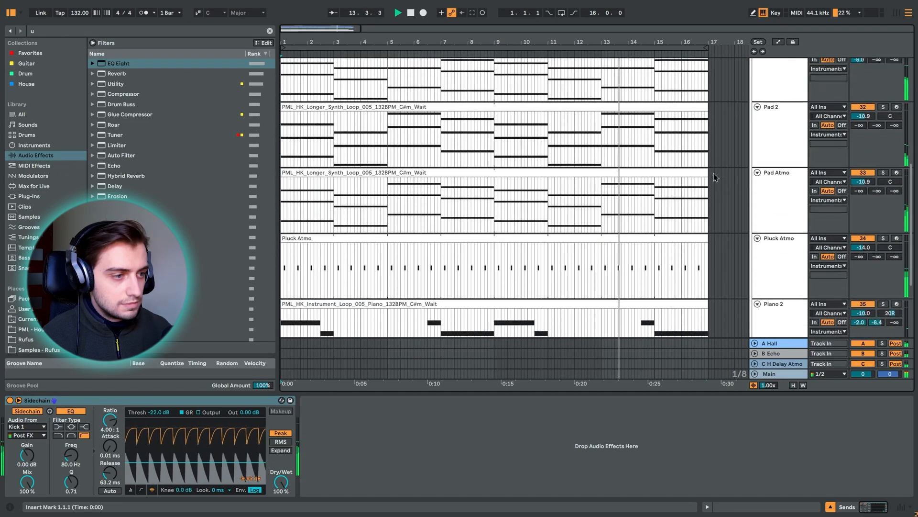
scroll(714, 177, down, 5)
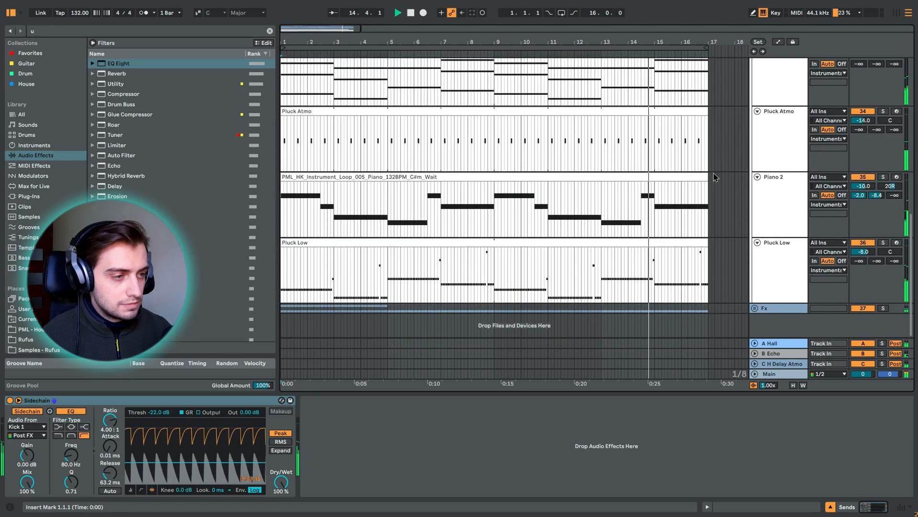
scroll(715, 172, up, 15)
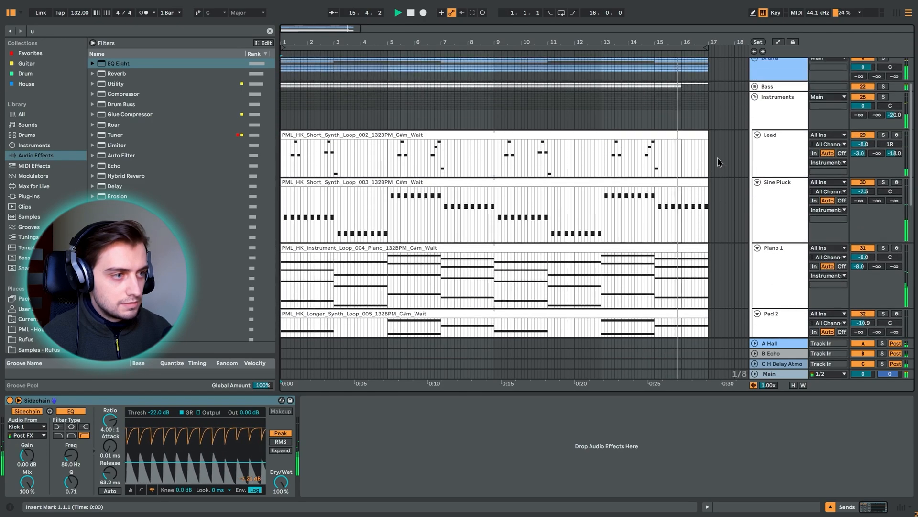
scroll(737, 153, up, 3)
click(753, 150)
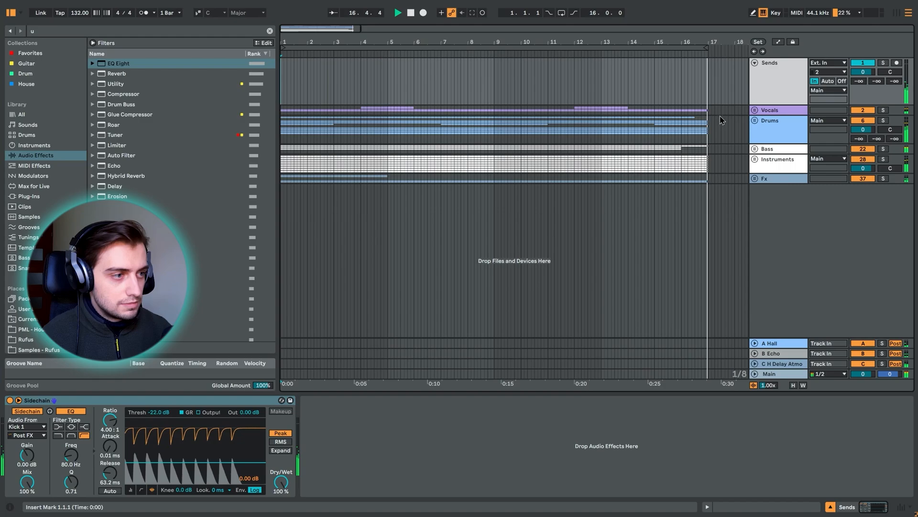
key(space)
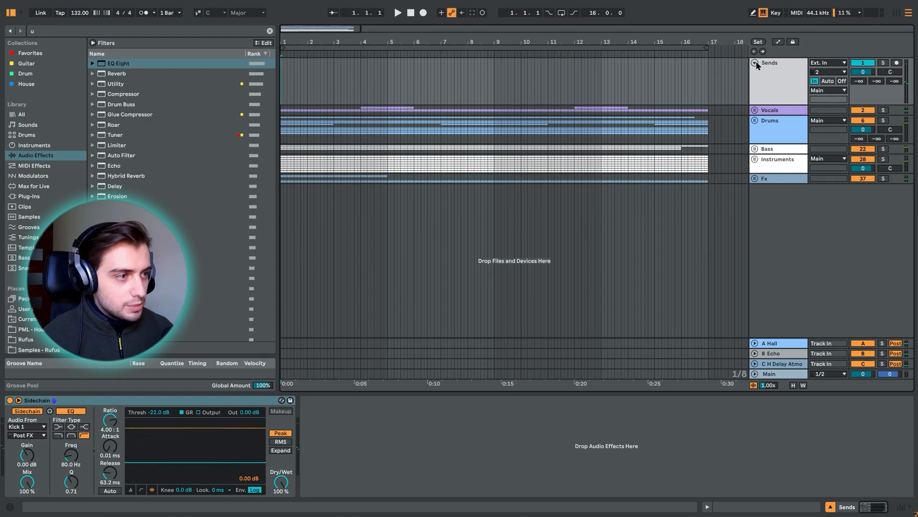
Collapse the Sends track, unfold the Vocals group and show the group's effect devices.
click(756, 64)
click(754, 75)
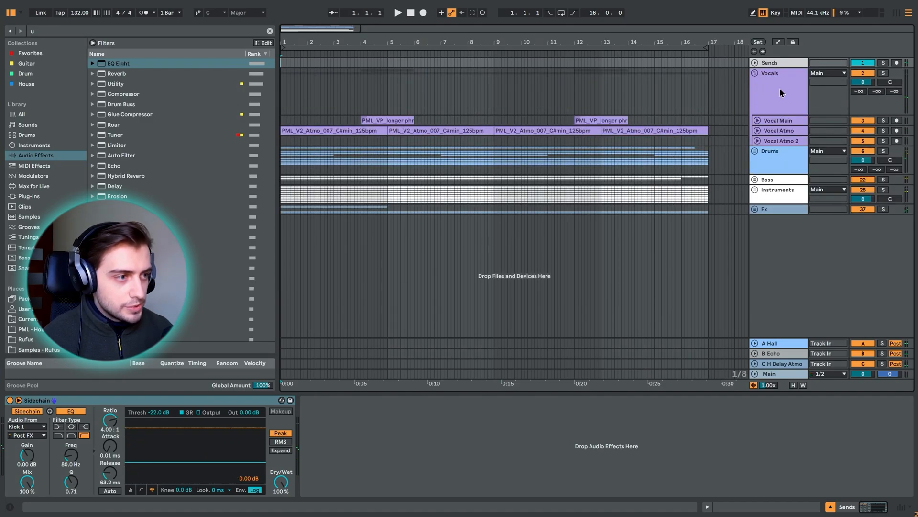
click(766, 102)
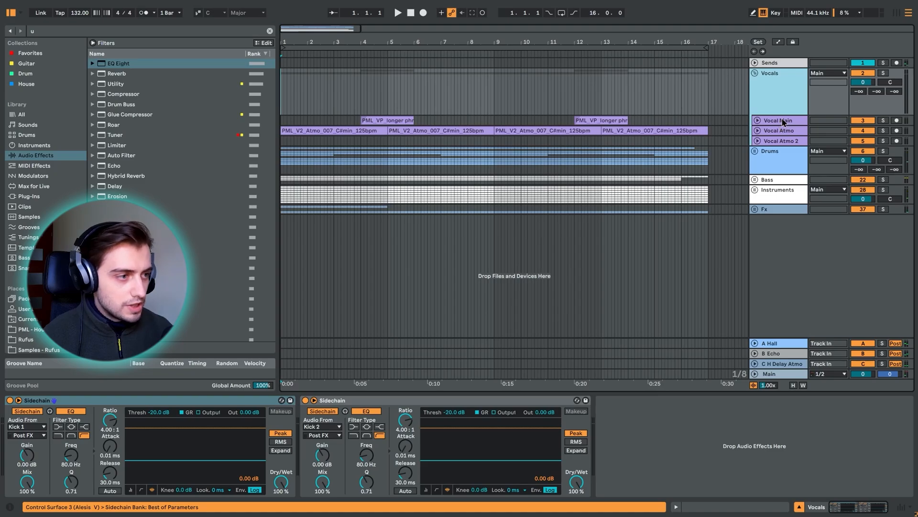
Unfold and solo the Vocal Main track and listen to its first vocal phrase from bar 4.
click(782, 122)
click(757, 120)
scroll(358, 152, up, 3)
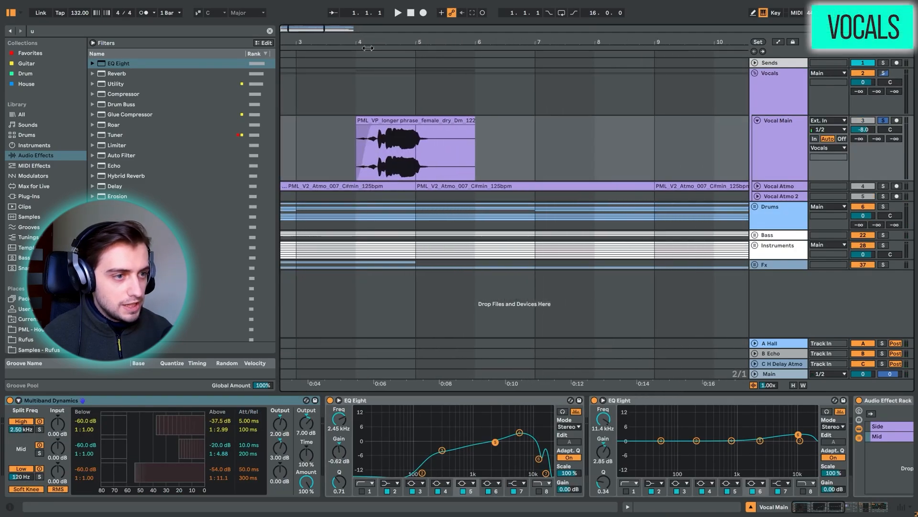
click(358, 152)
key(space)
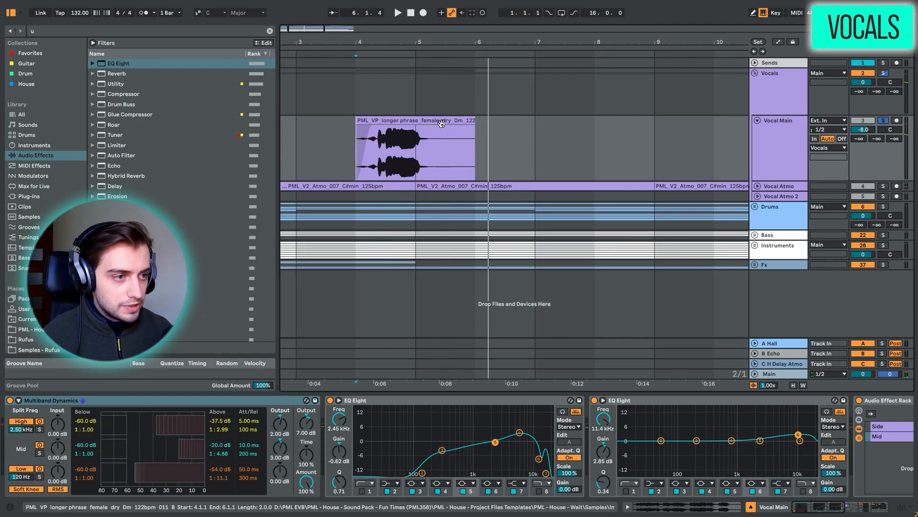
scroll(522, 134, down, 2)
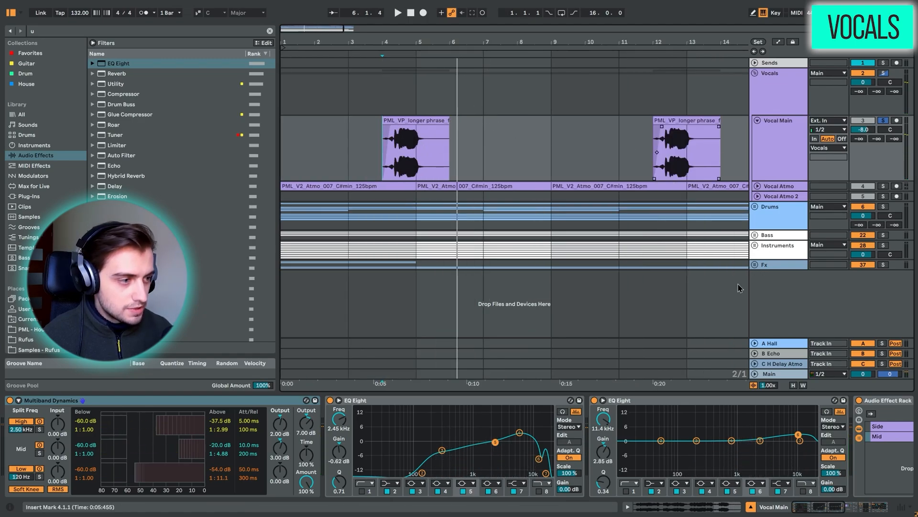
key(space)
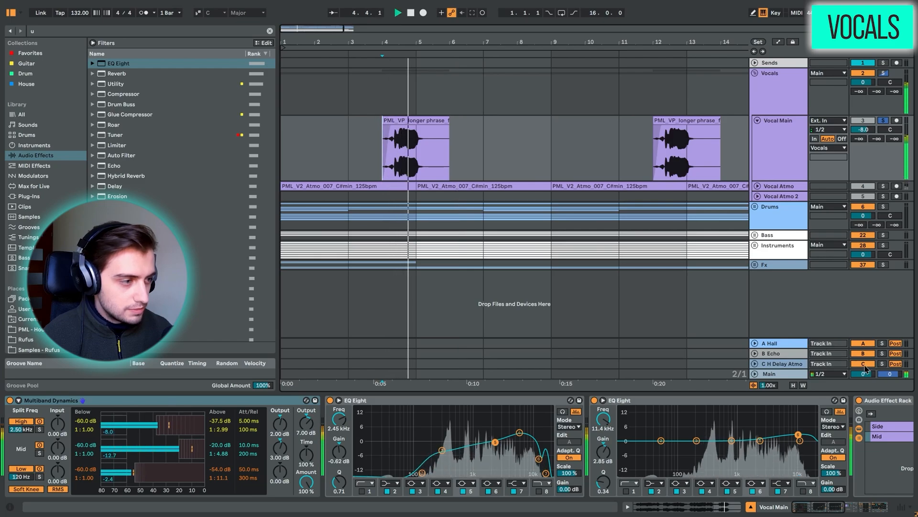
key(space)
Survey the Vocal Main effect chain and select the Multiband Dynamics device at its start.
scroll(493, 440, down, 5)
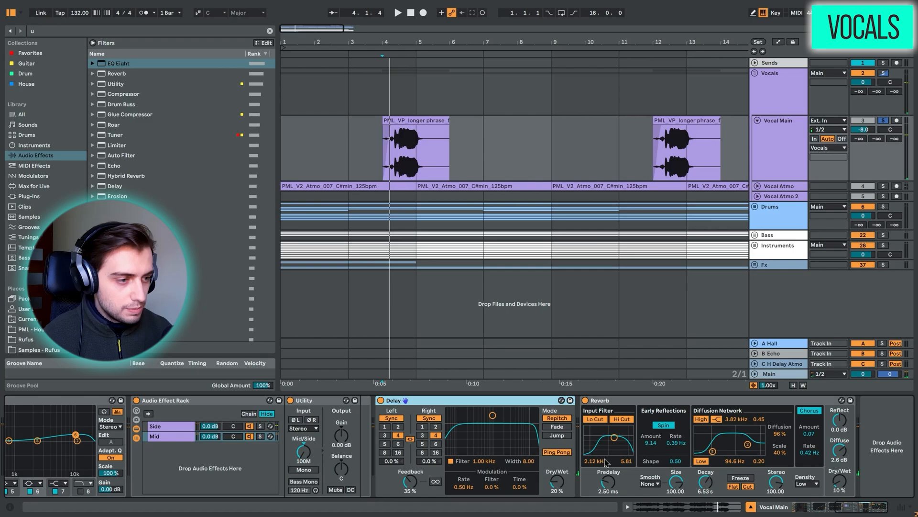
drag(853, 510, 809, 508)
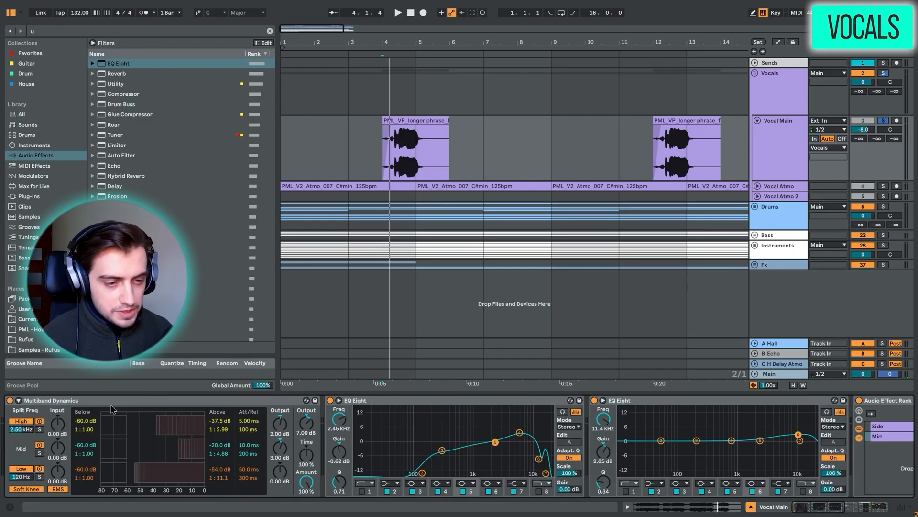
click(109, 406)
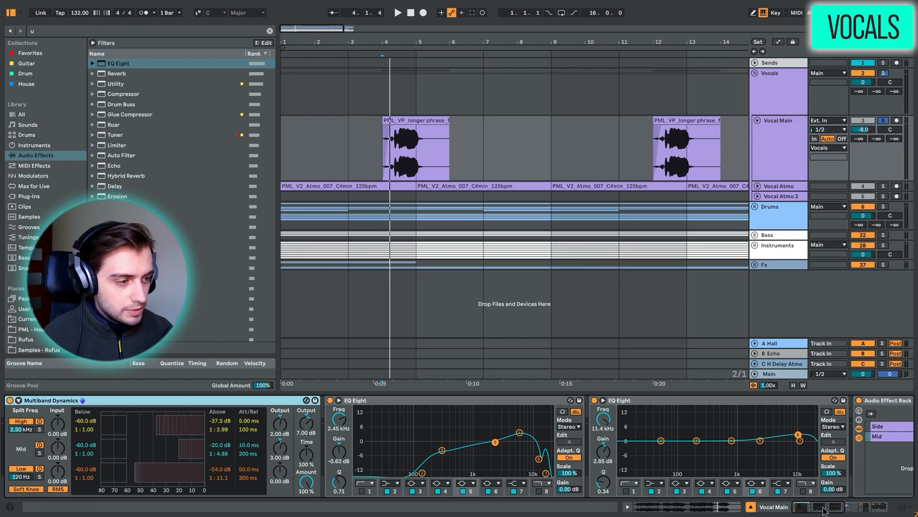
Bring up the Audio Effect Rack on Vocal Main and show the devices of its Mid chain.
drag(808, 508, 840, 511)
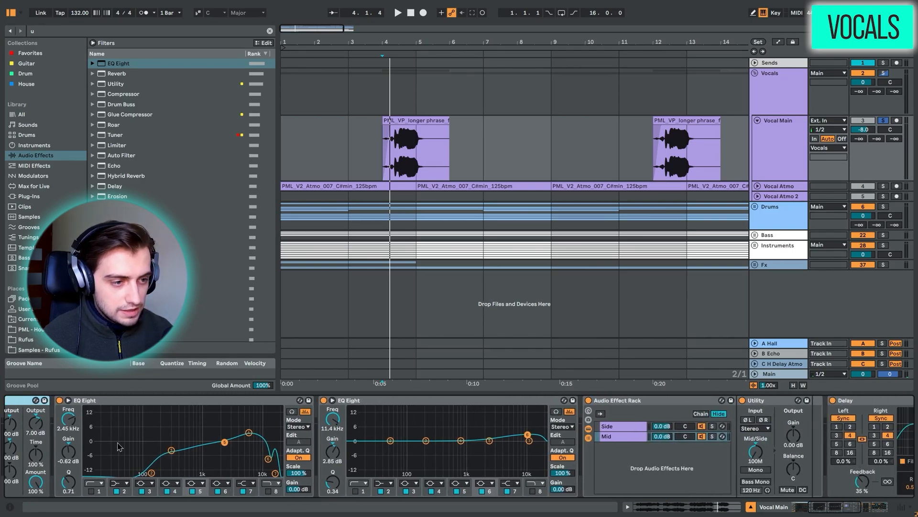
click(613, 429)
drag(828, 509, 852, 511)
click(145, 439)
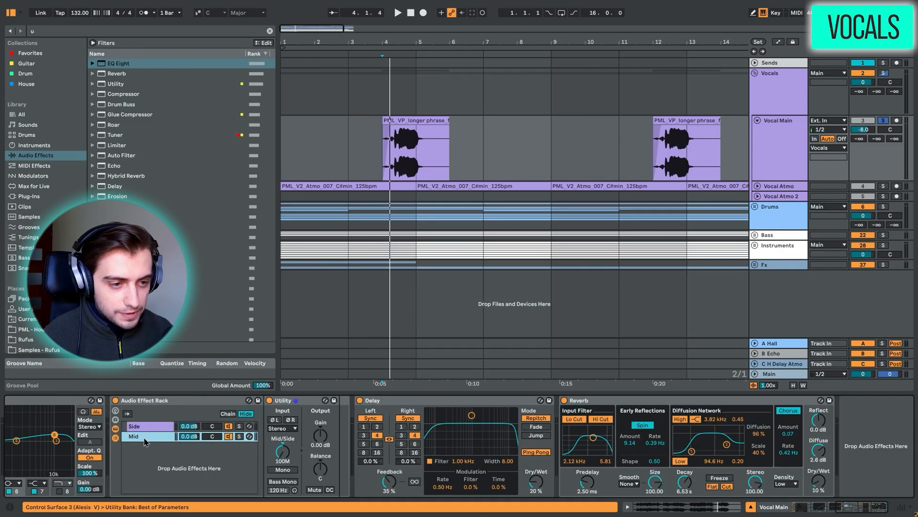
Try switching off Mid/Side Mode on the Utility in the rack's Mid chain.
right_click(282, 451)
key(Escape)
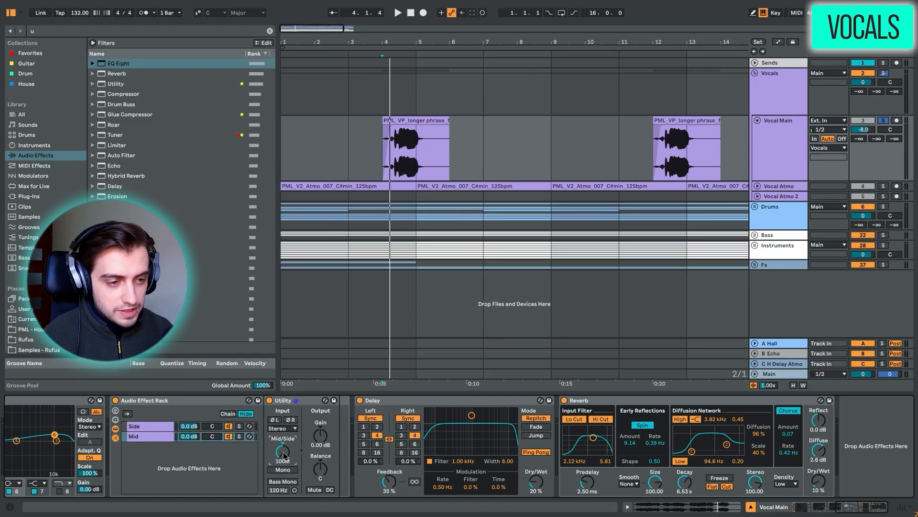
right_click(283, 455)
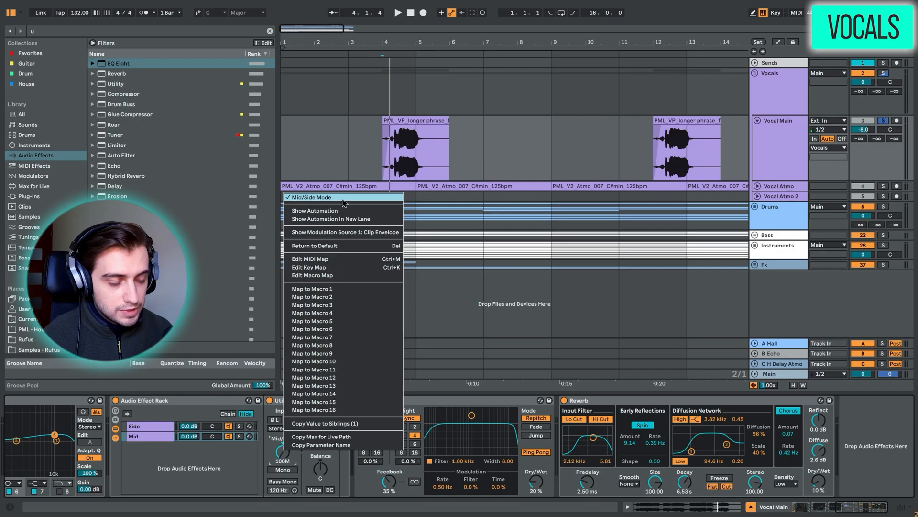
click(314, 198)
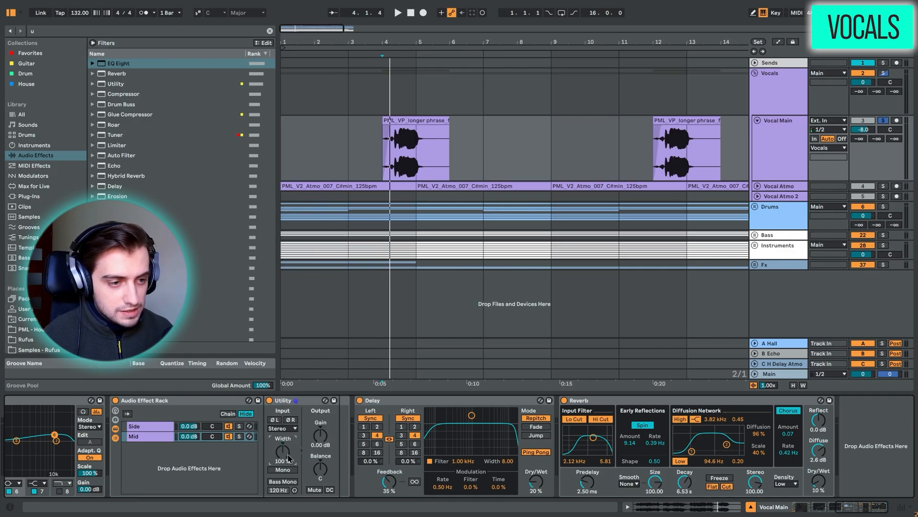
Show the Side chain's devices in the rack and inspect its Reverb and the Delay following the rack.
click(158, 439)
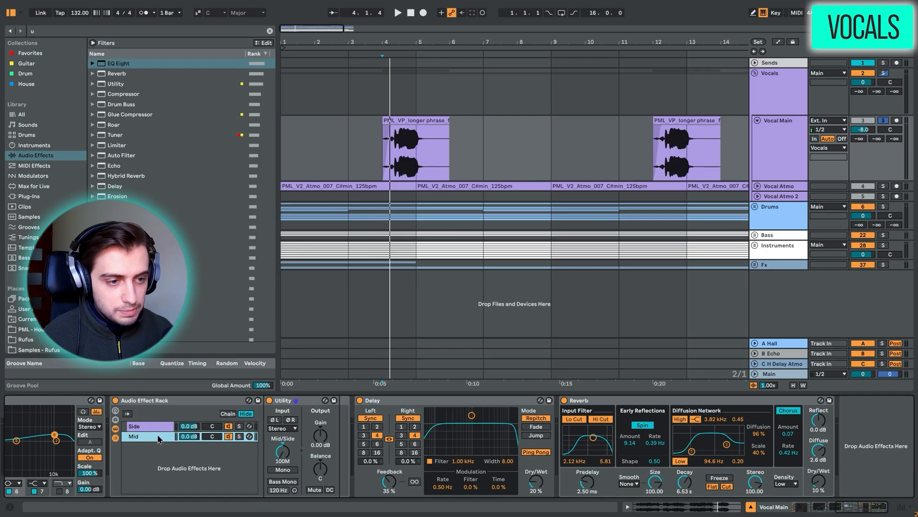
click(145, 428)
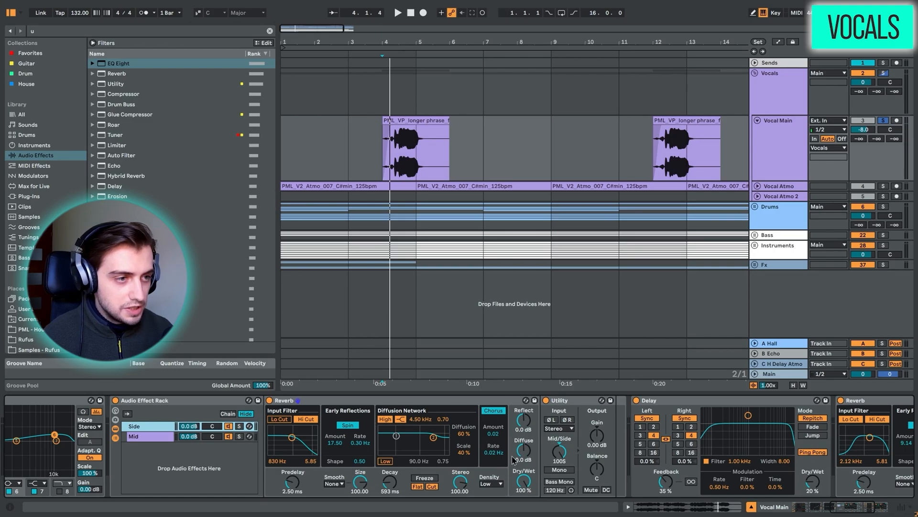
click(322, 402)
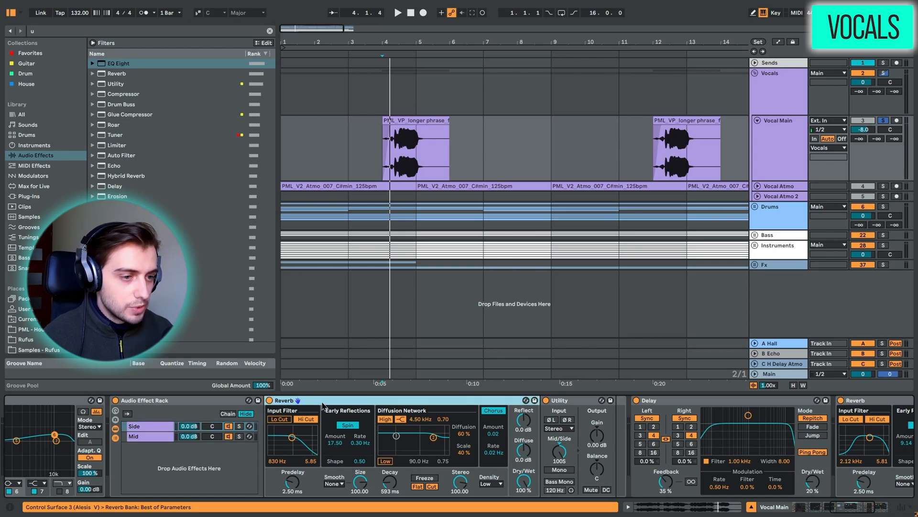
scroll(574, 444, right, 5)
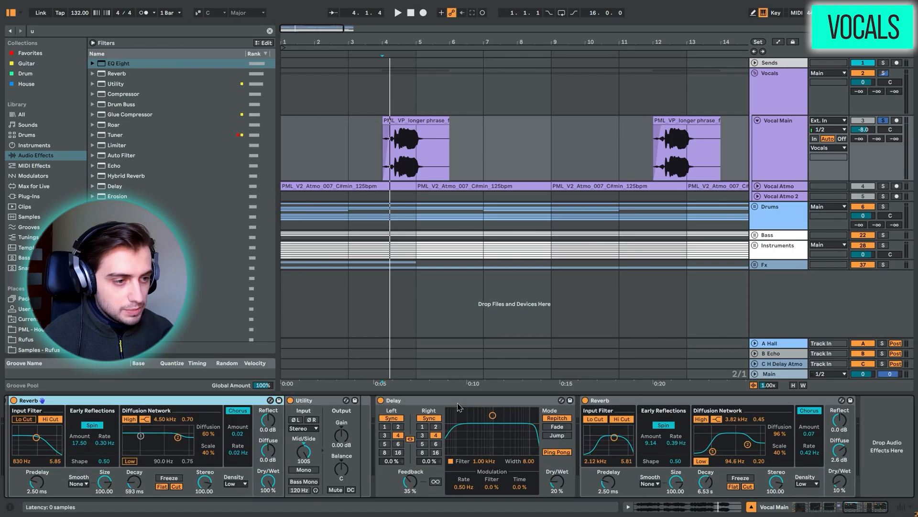
click(452, 403)
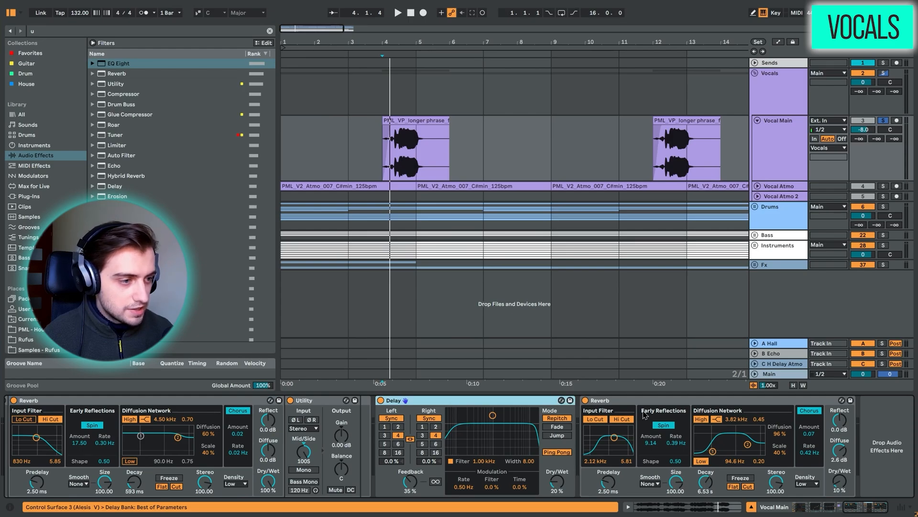
Unfold and solo the Vocal Atmo track, select its first clip and play it from bar 1.
double_click(360, 27)
click(757, 186)
click(349, 186)
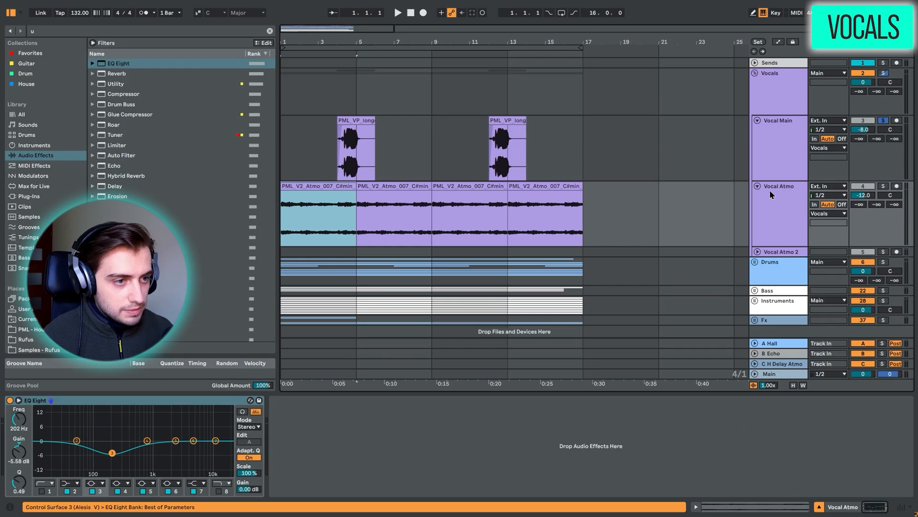
click(883, 187)
click(332, 182)
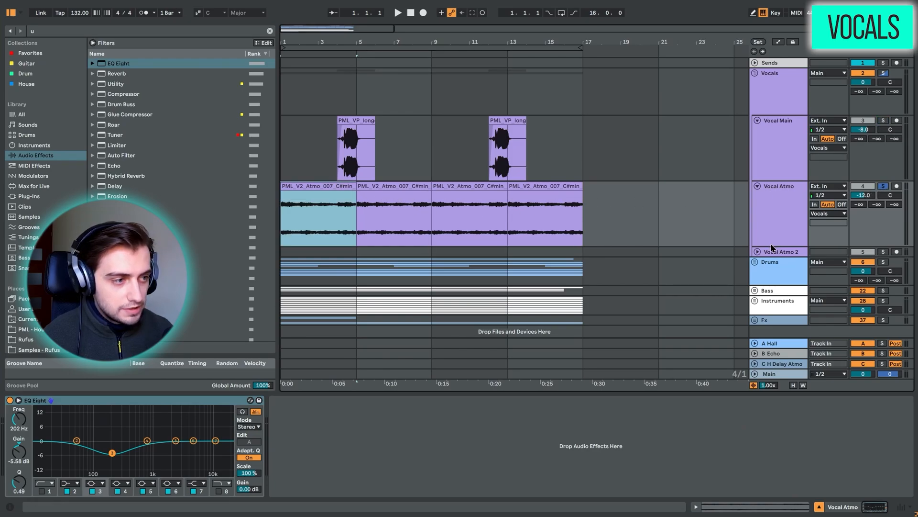
key(space)
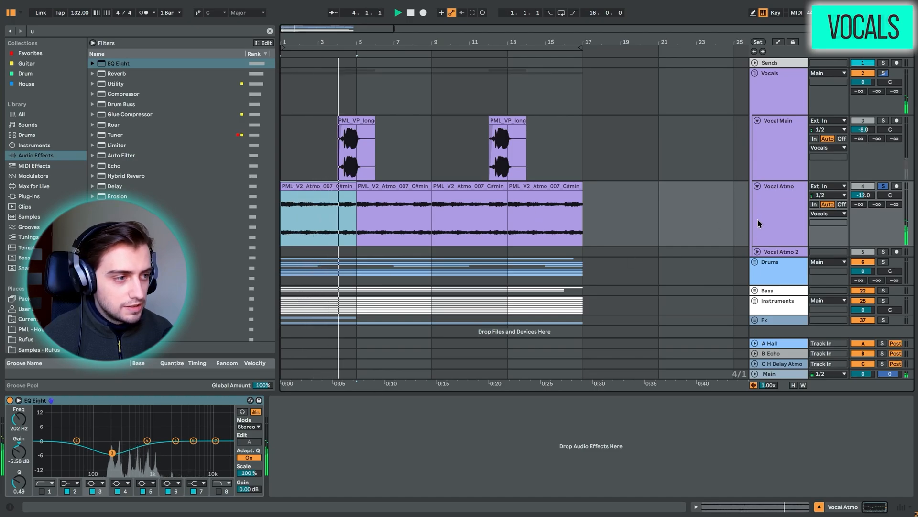
Fold the Vocals group, unfold the Drums group and show the Drums bus effects.
click(755, 74)
click(755, 84)
click(773, 98)
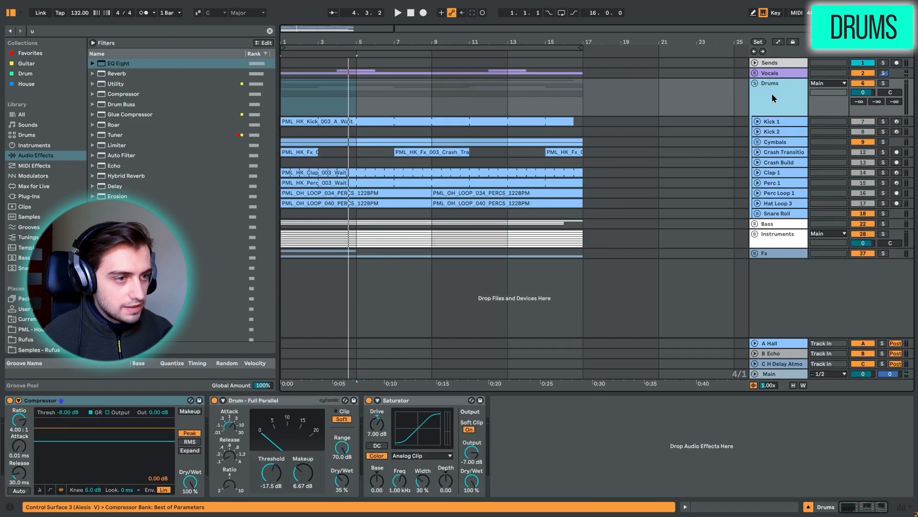
Solo the Kick 1 track, listen to it and examine its device chain.
click(789, 126)
key(space)
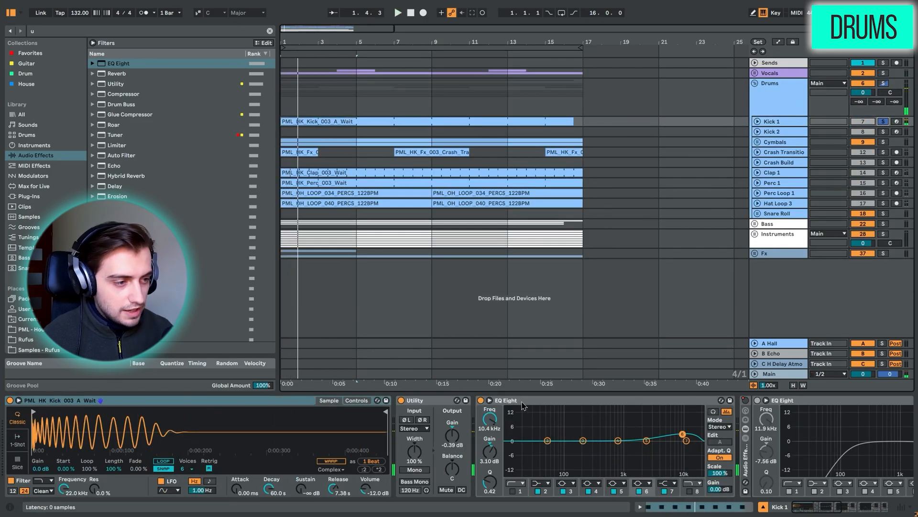
click(867, 510)
click(804, 510)
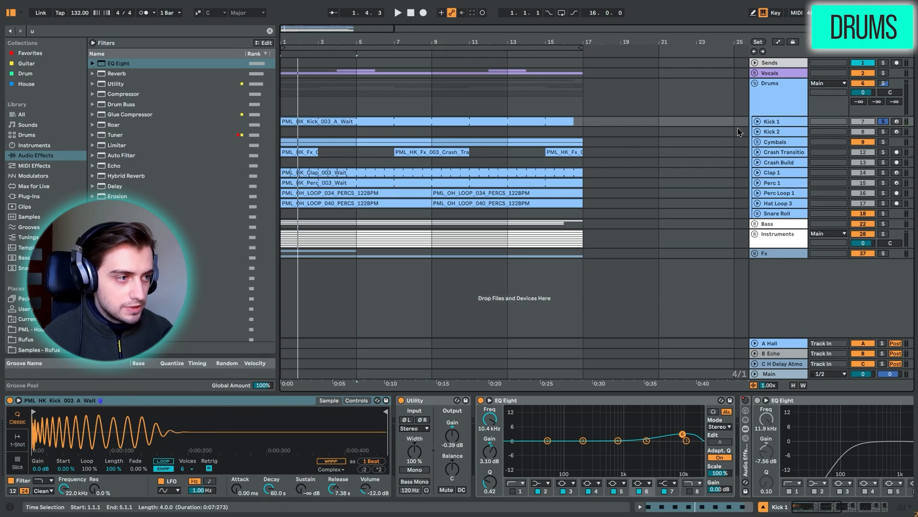
Unfold the Cymbals group to show Hat Loop 1 and Hat Loop 2, solo it and play it from bar 1.
click(757, 142)
click(283, 165)
key(s)
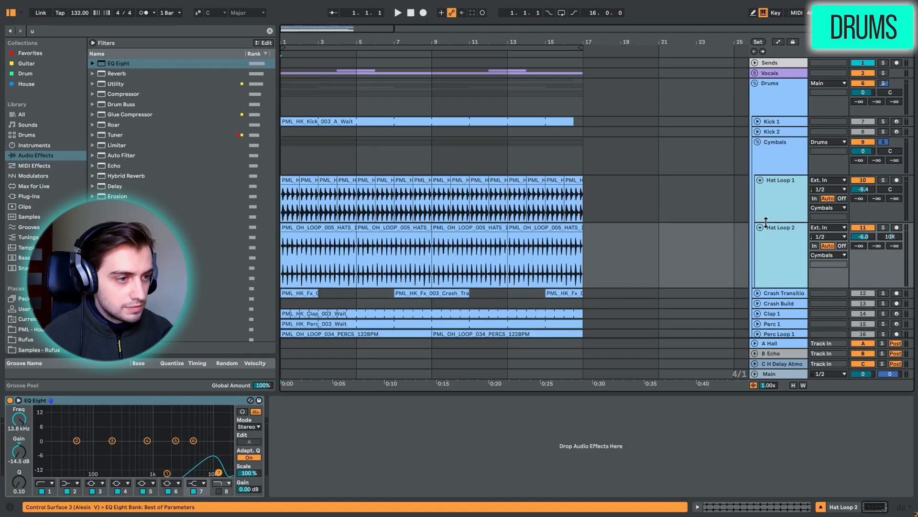
key(space)
click(778, 293)
scroll(779, 295, down, 1)
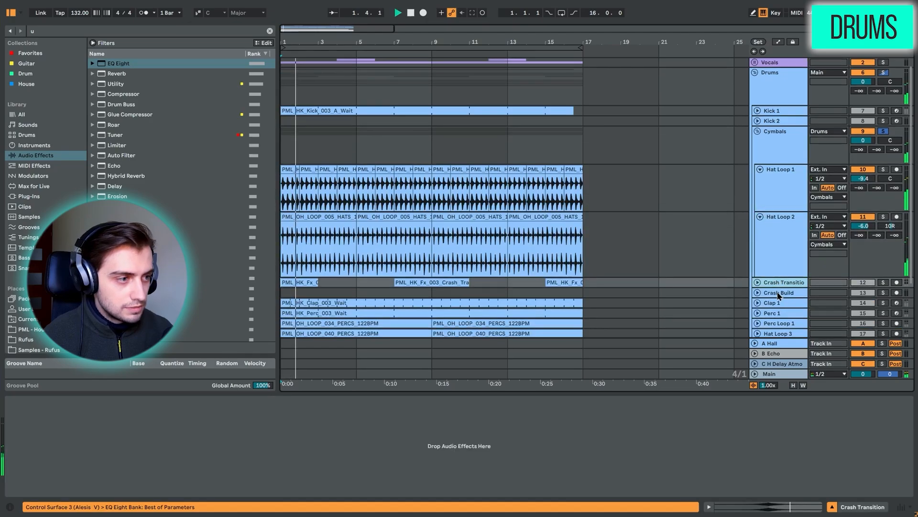
scroll(778, 295, down, 5)
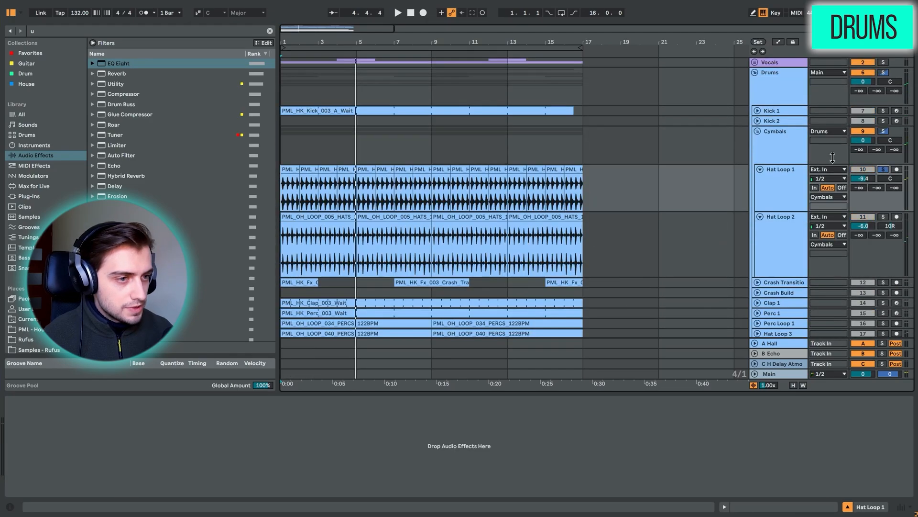
Solo and play Hat Loop 1 and Hat Loop 2 in turn from bar 1, comparing their waveforms.
drag(279, 42, 290, 72)
key(space)
key(space)
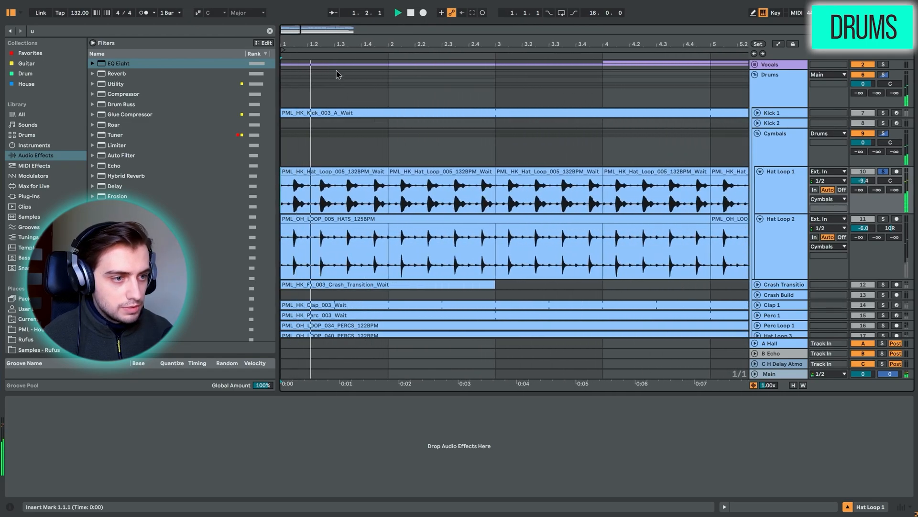
click(794, 227)
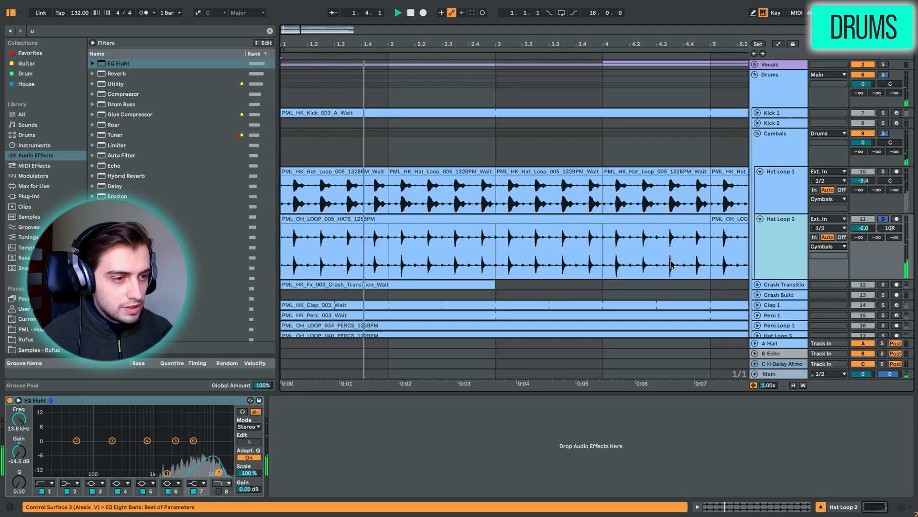
key(space)
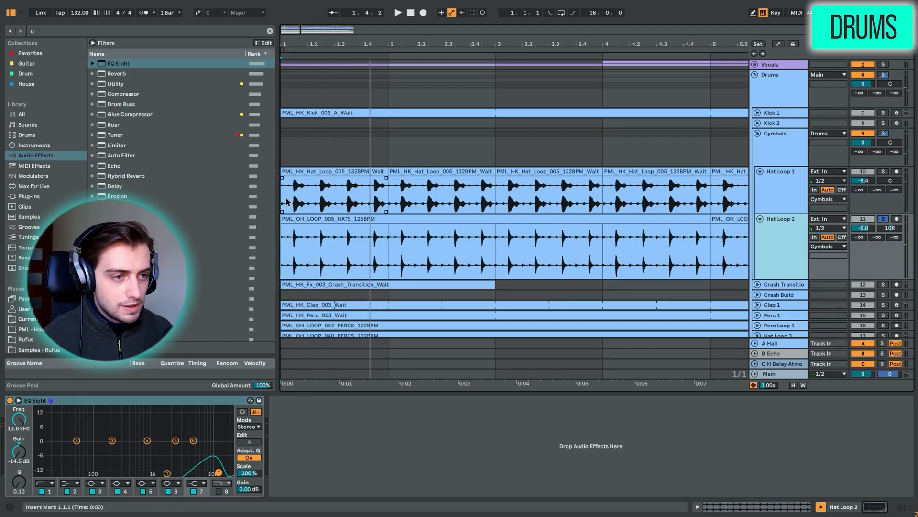
click(403, 203)
click(379, 258)
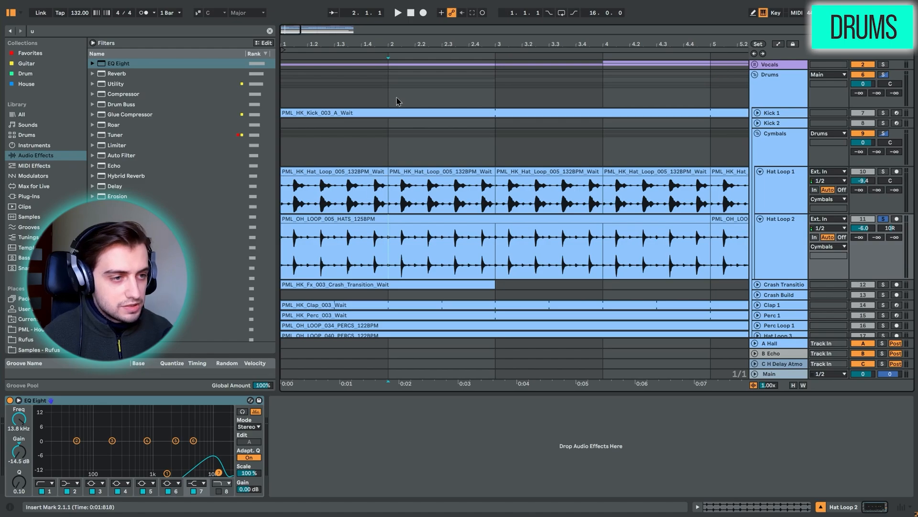
Fold the Cymbals group, then unfold and solo the Crash Transition track and play its first clip.
click(758, 136)
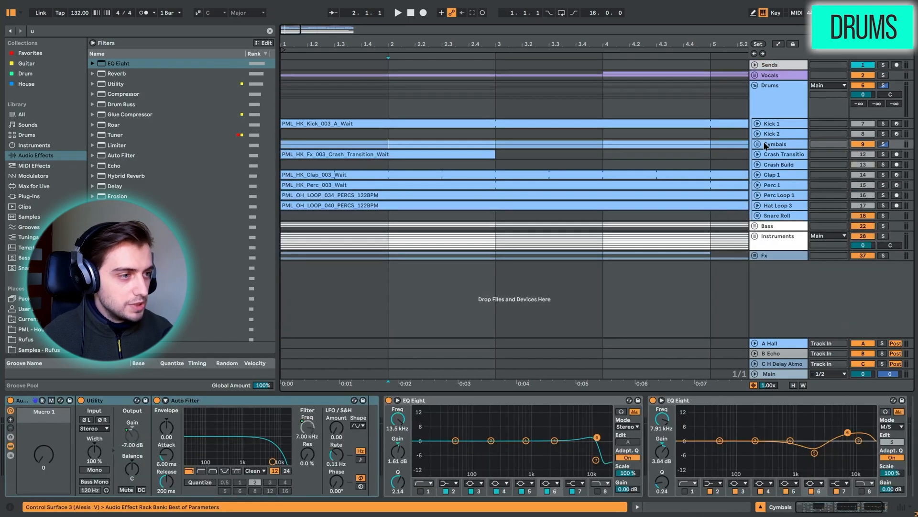
click(771, 158)
click(460, 153)
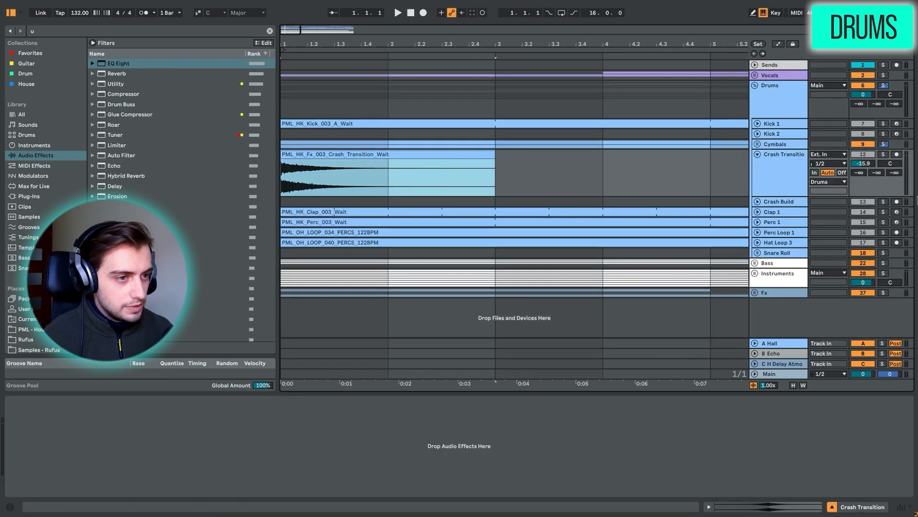
click(884, 156)
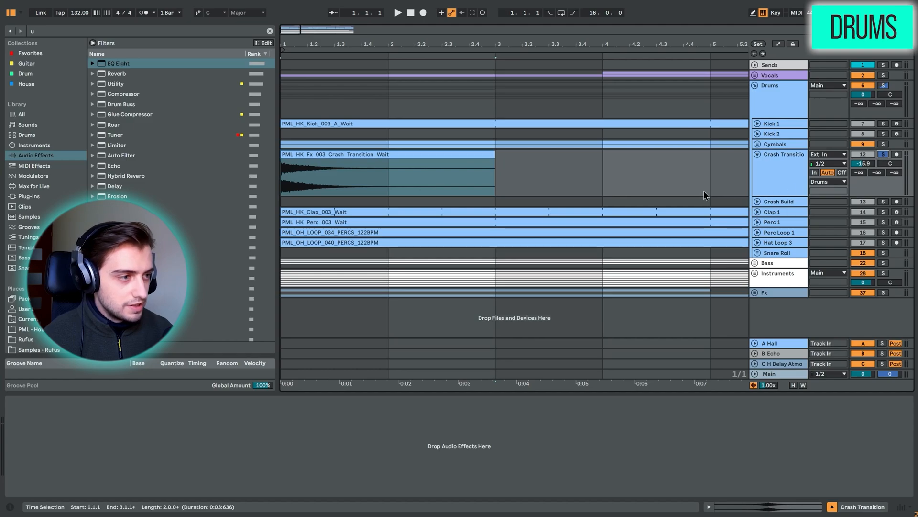
key(space)
key(x)
key(space)
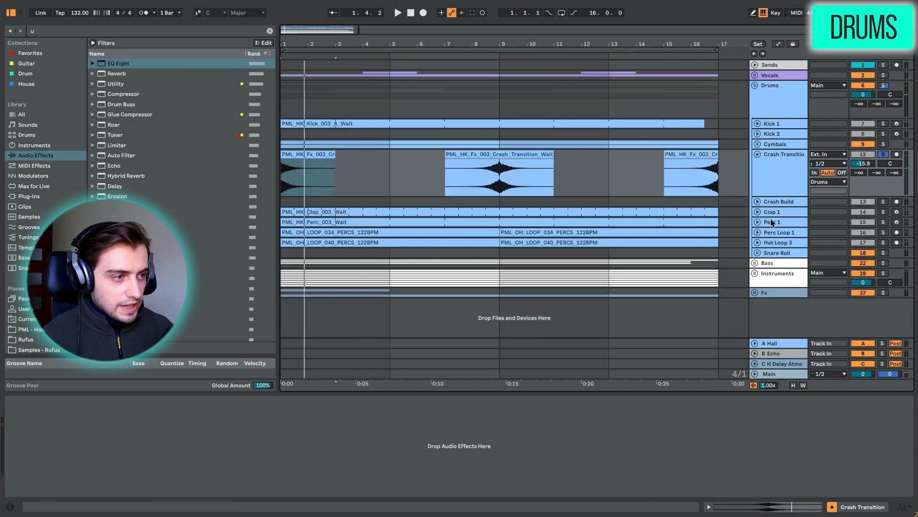
Unfold and solo the Clap 1 and Perc 1 tracks in turn, and play Perc 1 together with Kick 1.
click(769, 213)
click(757, 212)
click(883, 212)
key(space)
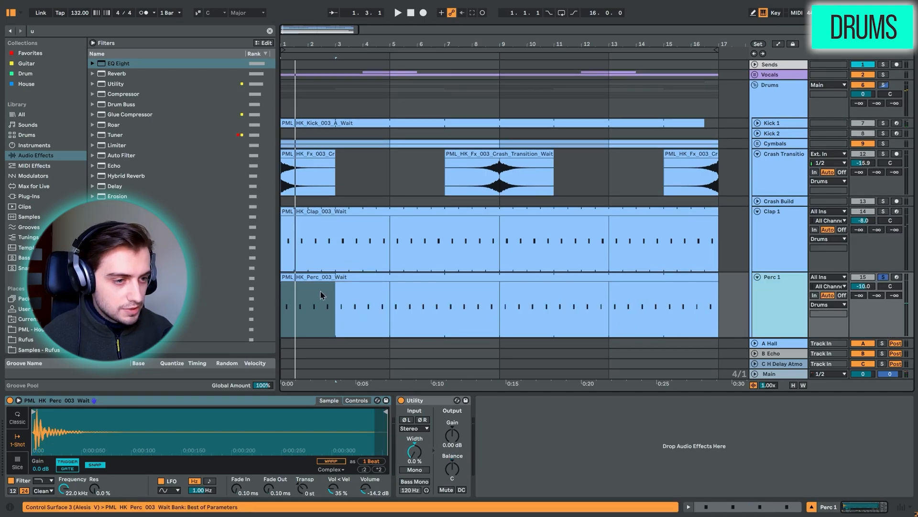
scroll(320, 294, down, 3)
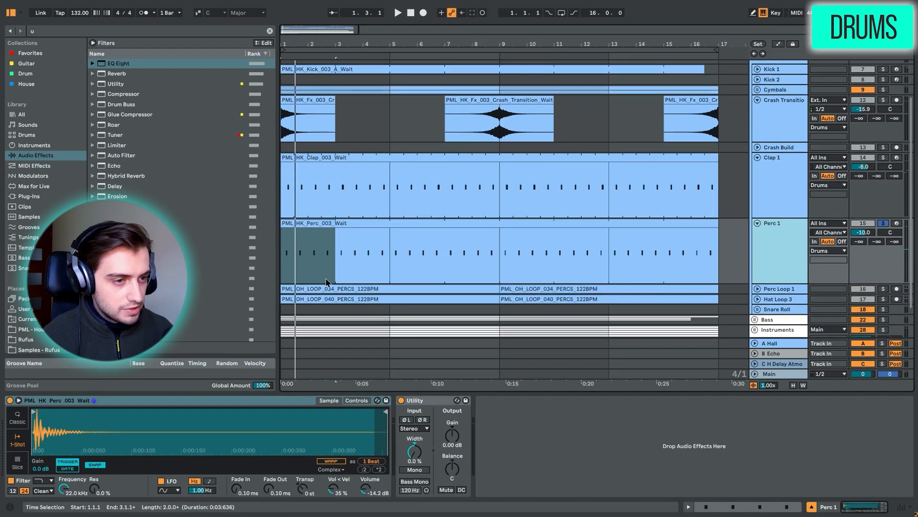
key(space)
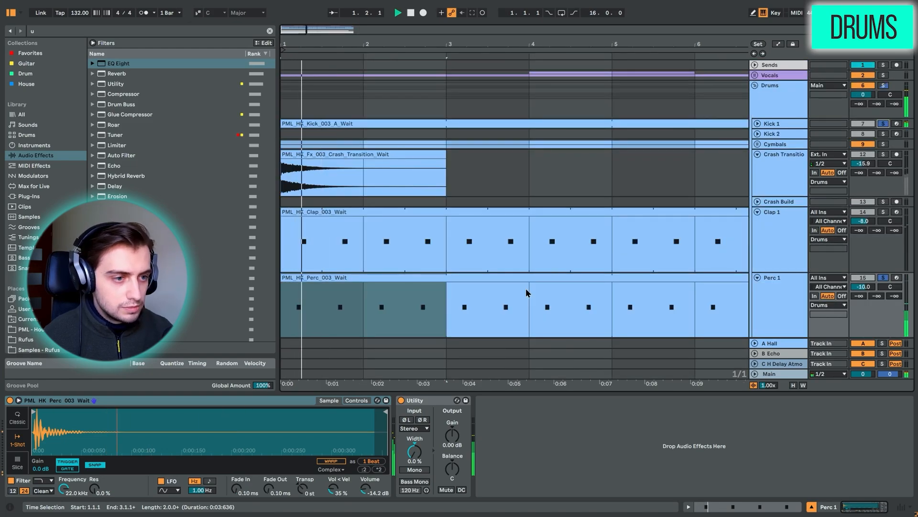
Unfold, solo and play the Perc Loop 1 track, and select its first clip to show its EQ Eight.
scroll(590, 267, down, 8)
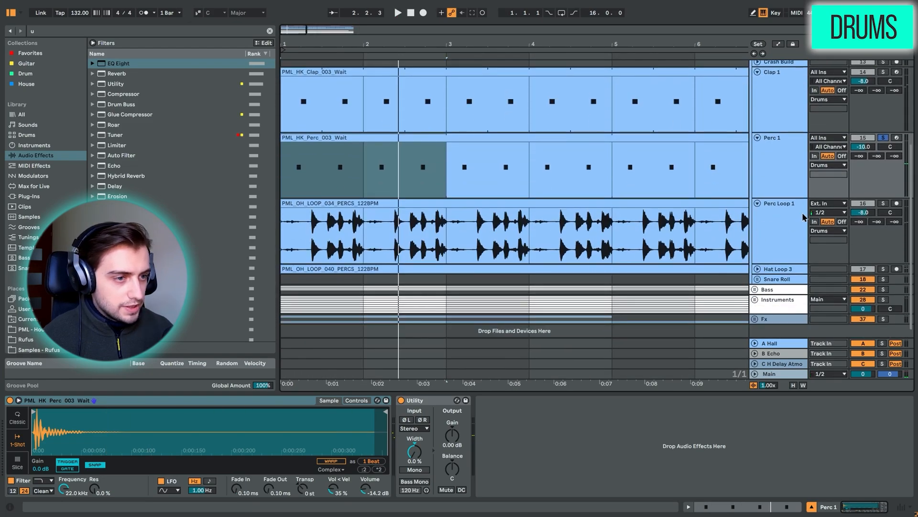
click(883, 203)
key(space)
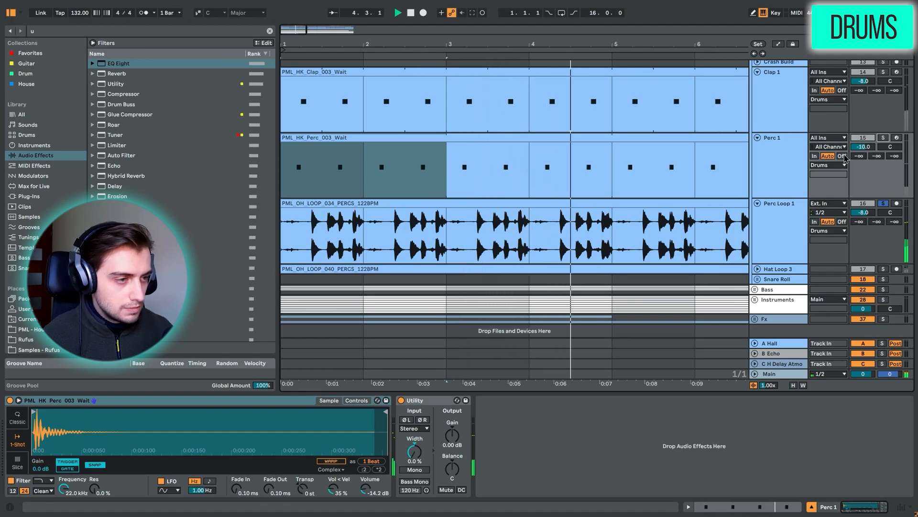
click(696, 220)
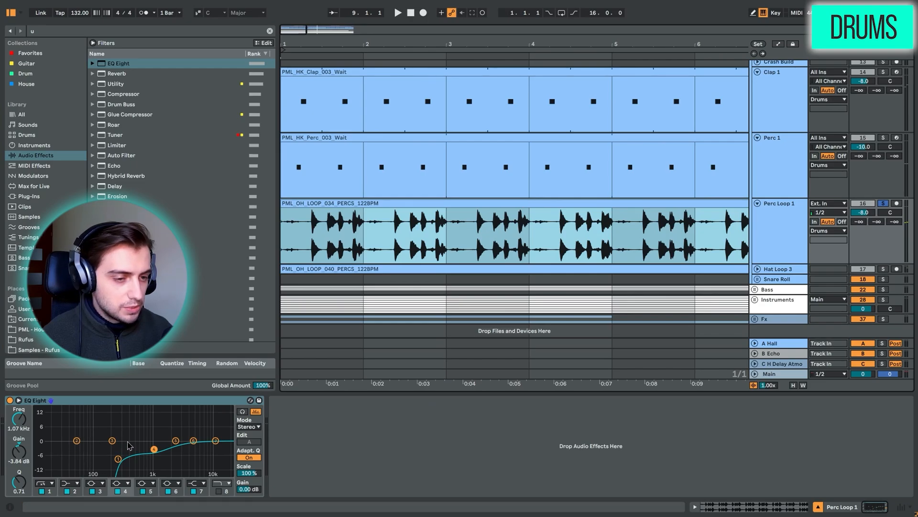
Unfold and solo the Hat Loop 3 track, select its first clip and play it from bar 1.
scroll(580, 262, down, 2)
click(529, 239)
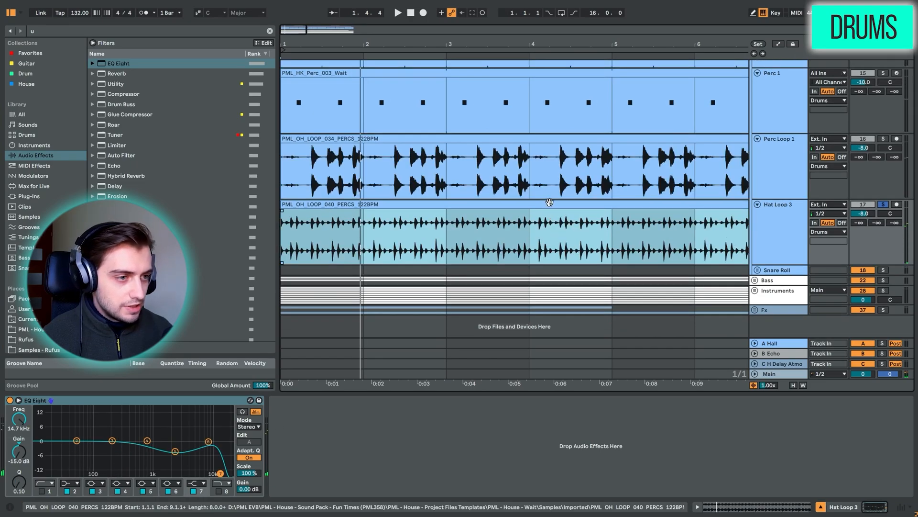
key(space)
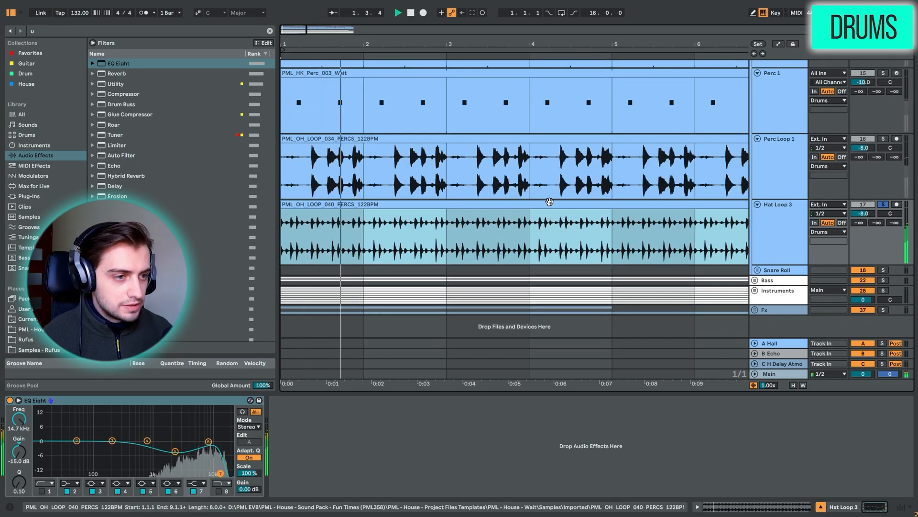
scroll(549, 202, up, 5)
key(space)
Solo and play the whole Drums group from bar 1, and fold its tracks from Crash Transition to Hat Loop 3.
click(778, 110)
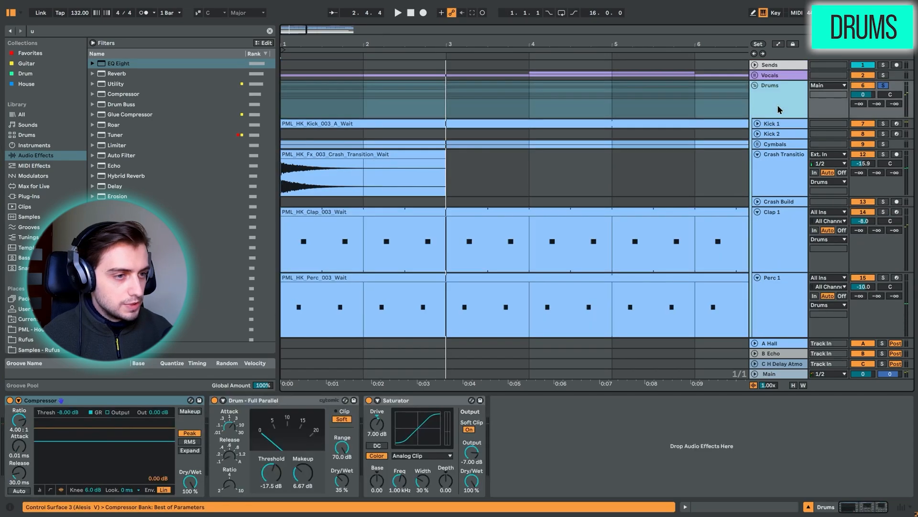
key(space)
click(758, 155)
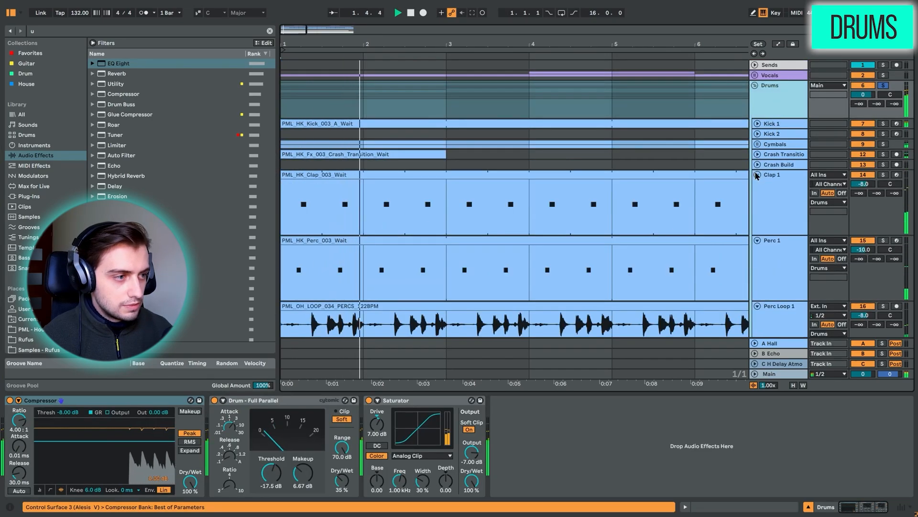
click(758, 174)
click(758, 184)
click(758, 195)
click(758, 208)
Inspect the Compressor, Drum - Full Parallel and Saturator devices on the Drums bus.
key(minus)
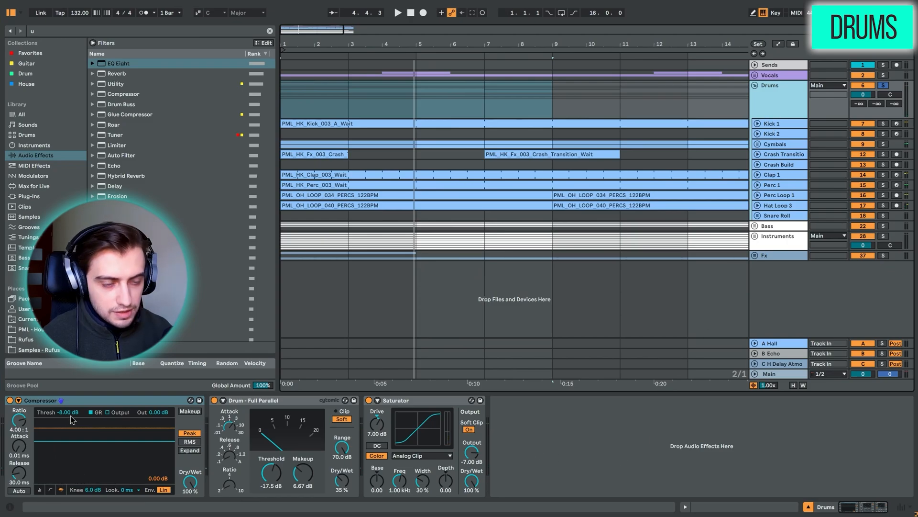
click(247, 401)
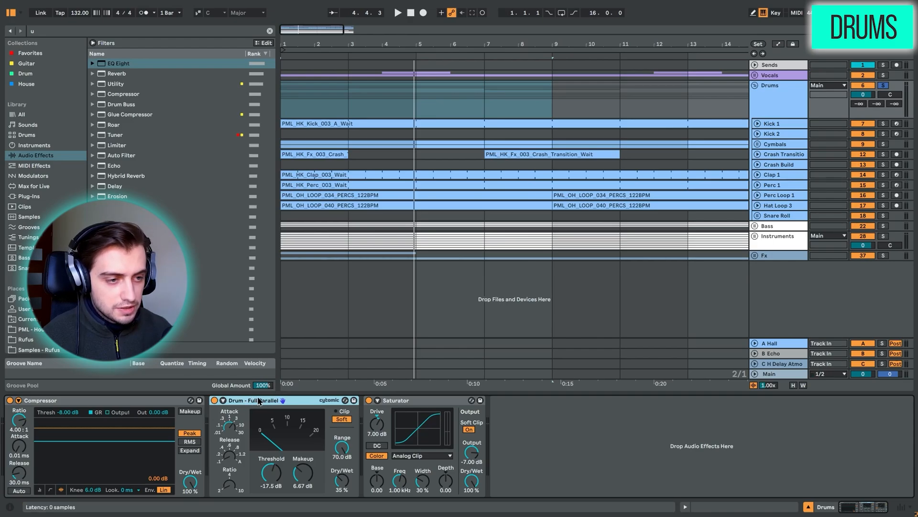
click(400, 401)
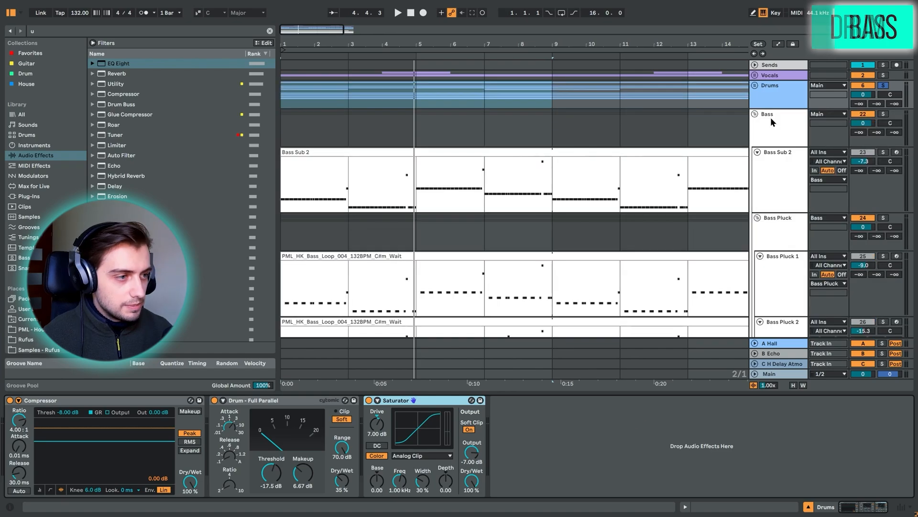
Show the Bass group's effects, solo the group and play it from bar 1 while reviewing its MIDI tracks.
click(773, 123)
click(884, 114)
key(space)
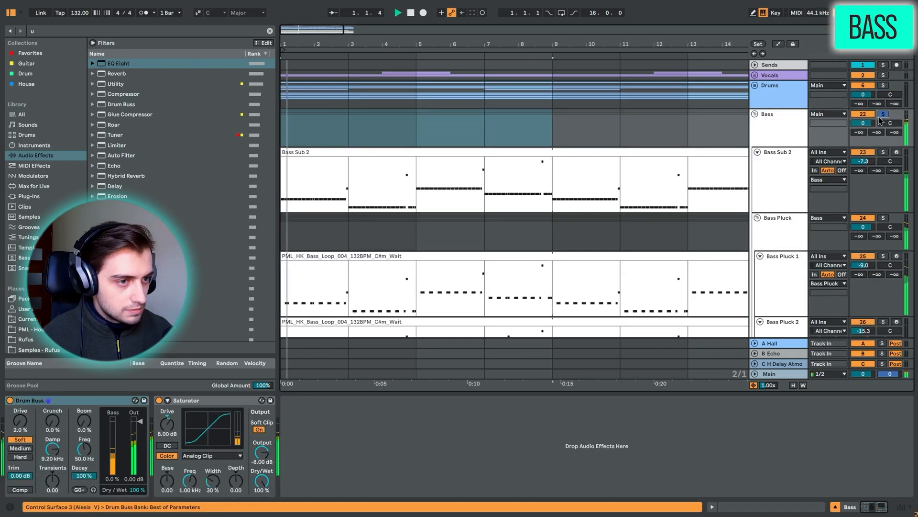
scroll(538, 152, down, 1)
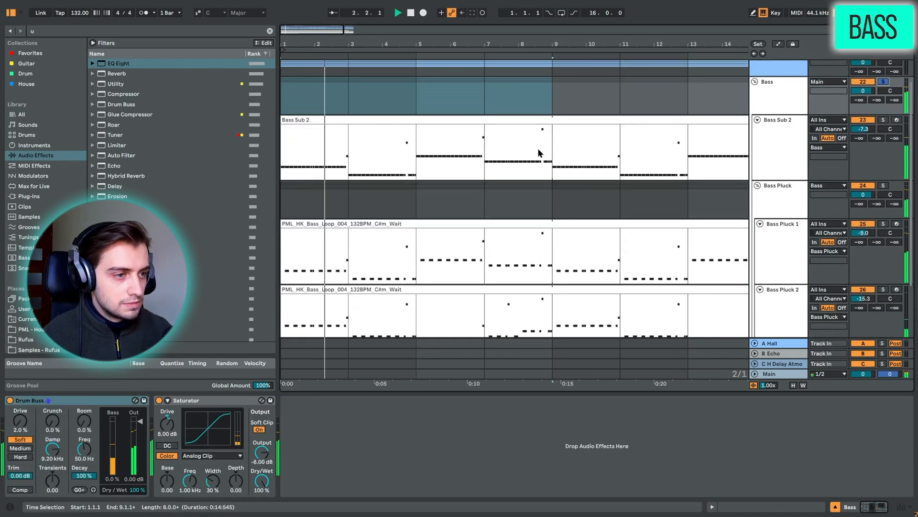
scroll(539, 150, down, 1)
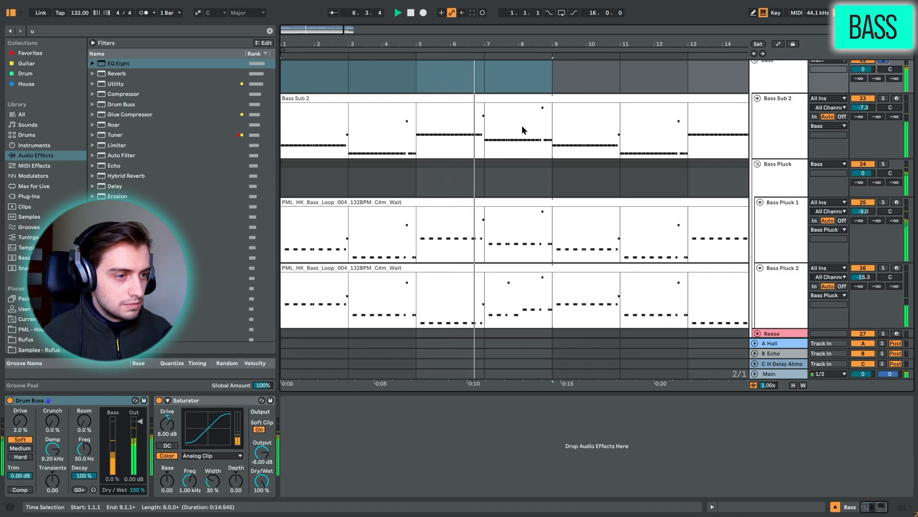
scroll(521, 122, up, 1)
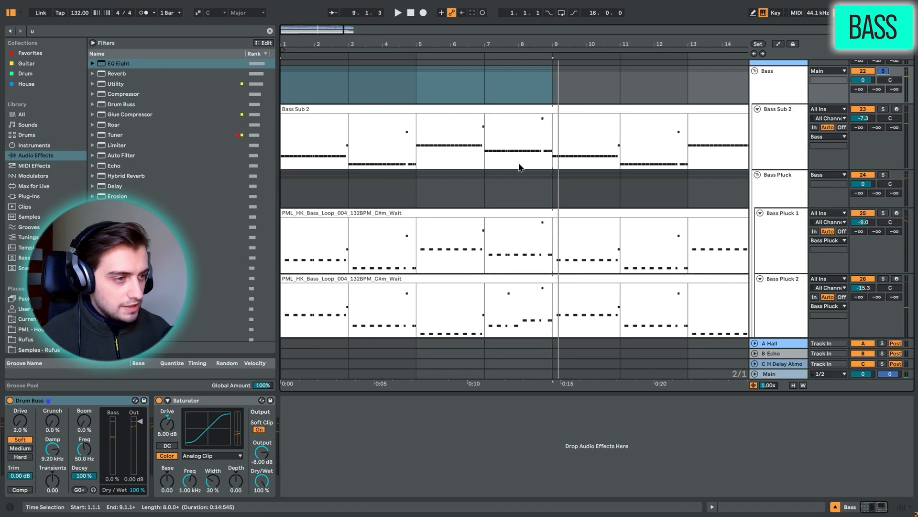
Solo the Bass Sub 2 track, play its clip from bar 1 and bypass its Ducking rack for comparison.
click(344, 109)
key(space)
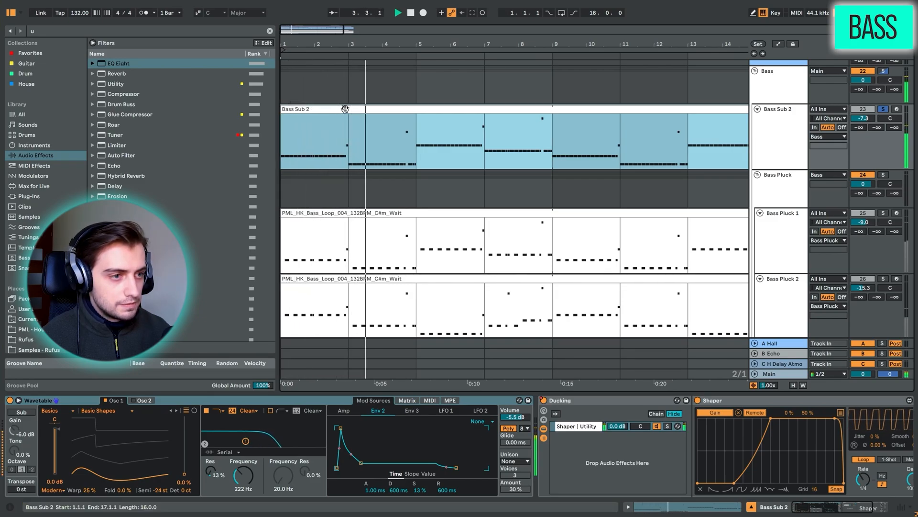
click(543, 401)
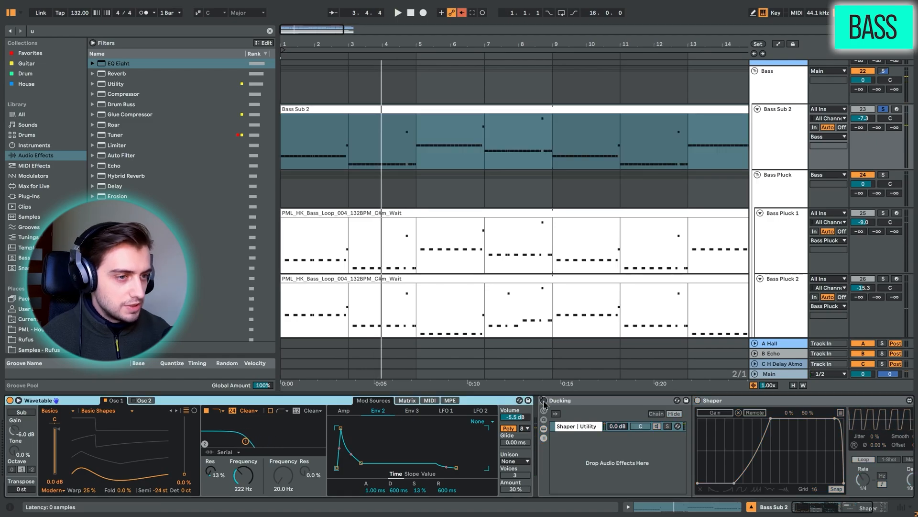
key(space)
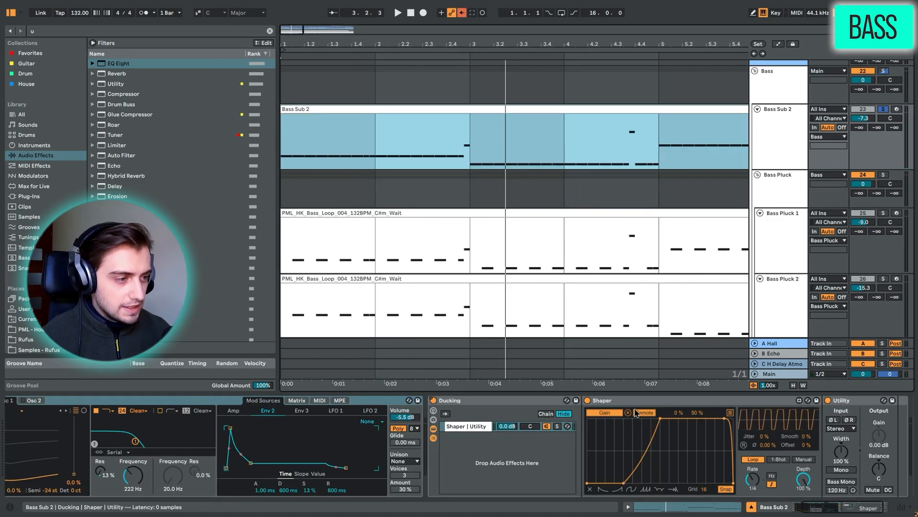
Play Bass Sub 2 with the Ducking rack active, examining its Shaper curve and Utility, and return to bar 1.
key(space)
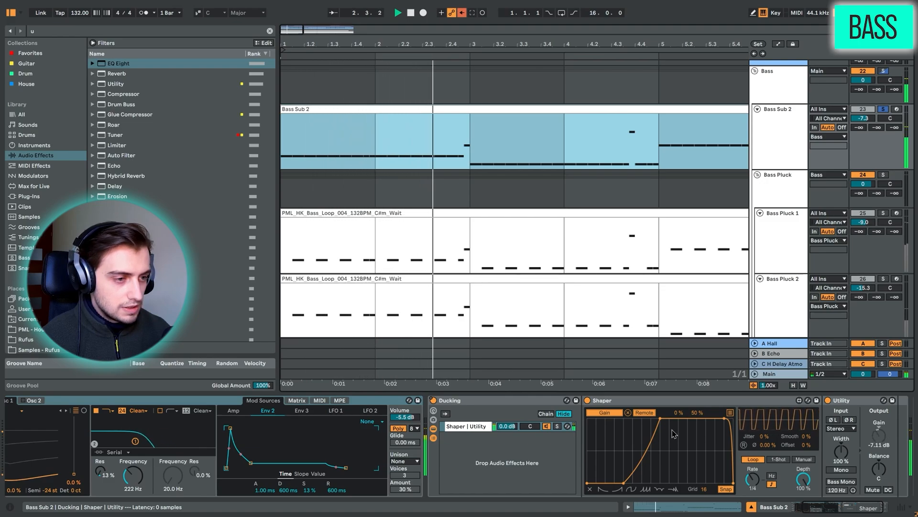
key(space)
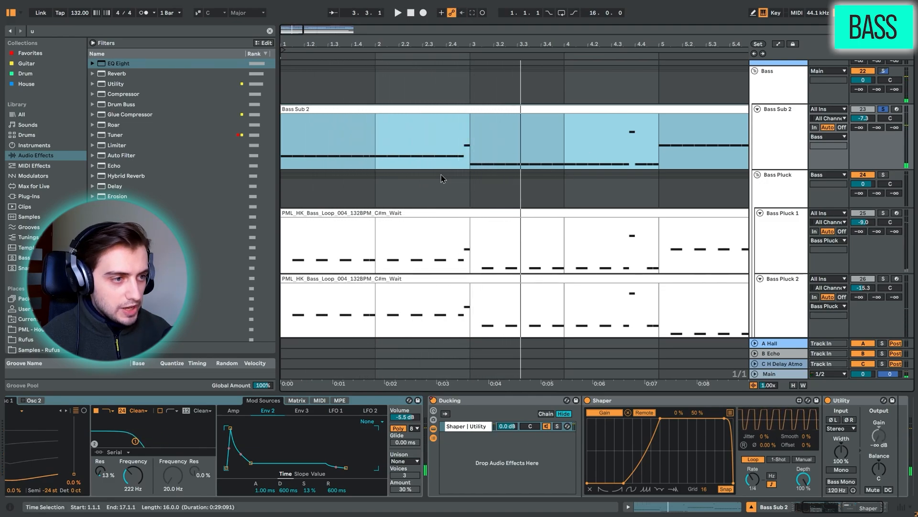
click(307, 164)
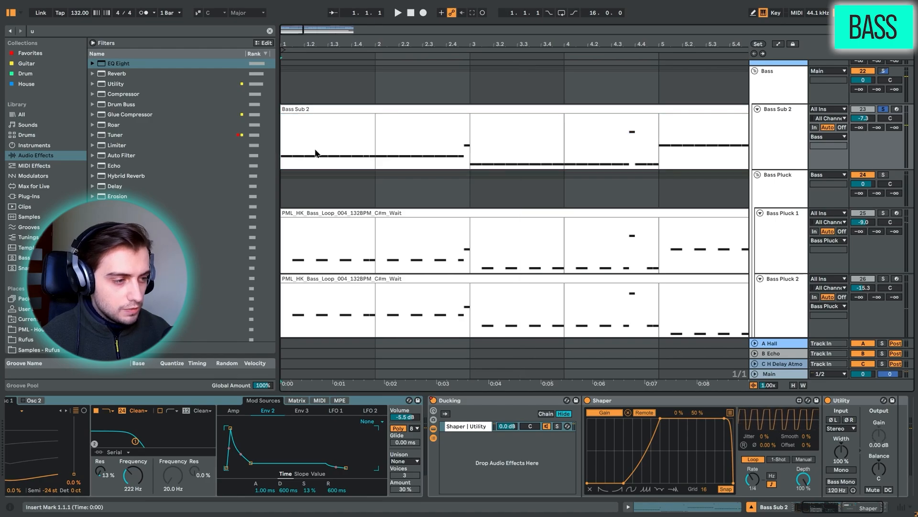
click(785, 149)
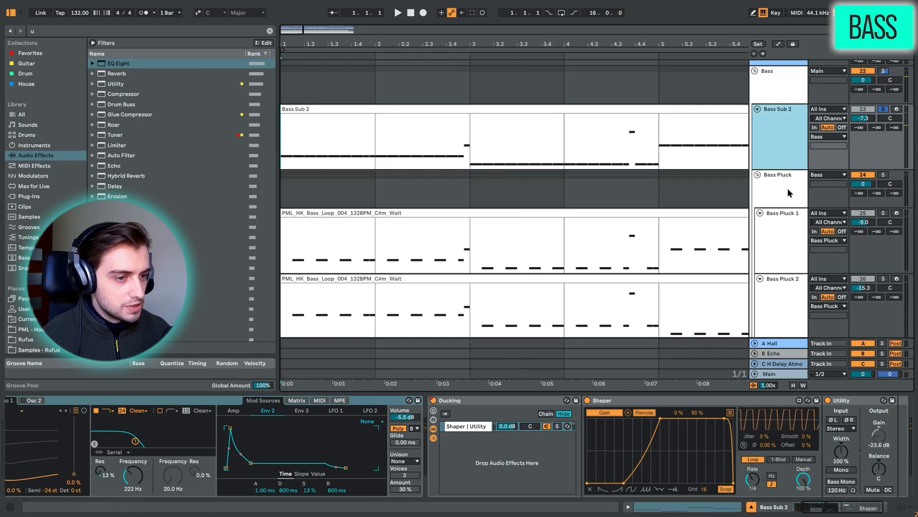
Compare Bass Sub 2's Wavetable Osc 1 Warp at 0% and 25% during playback, and check its modulation matrix.
click(725, 510)
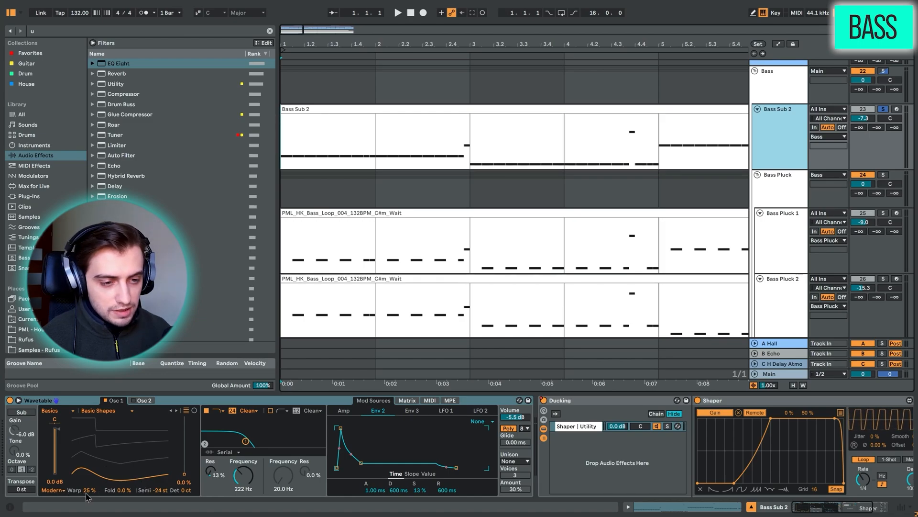
click(52, 491)
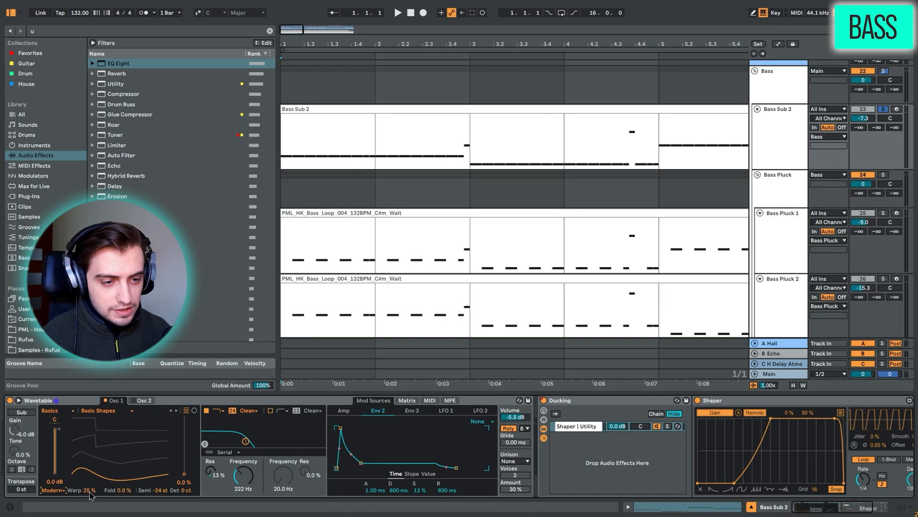
double_click(90, 490)
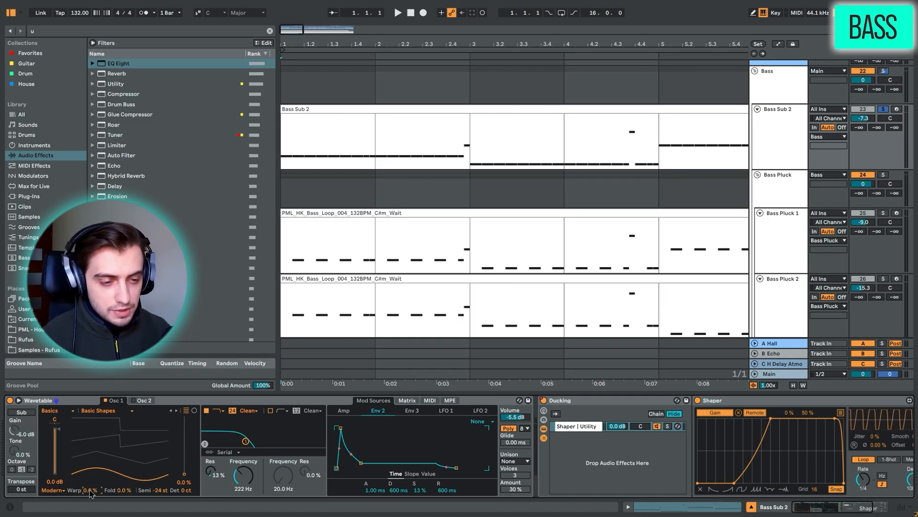
key(space)
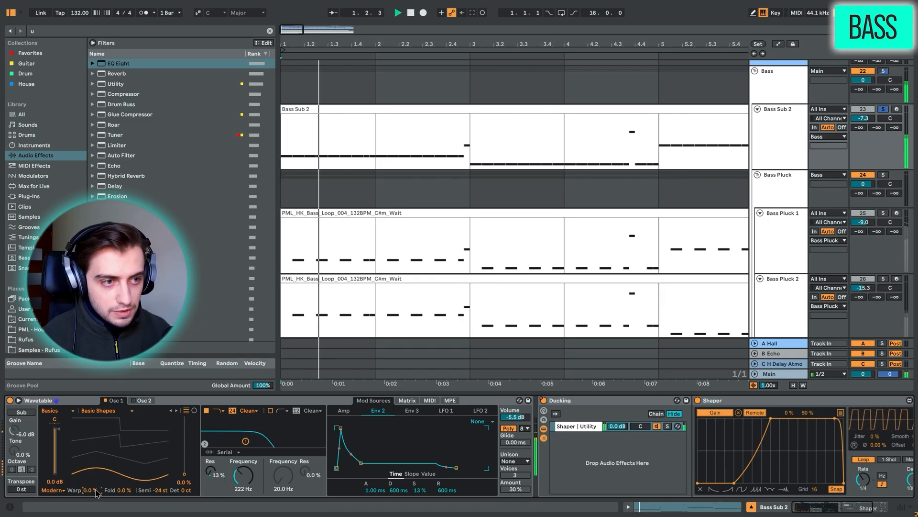
drag(96, 490, 97, 514)
key(space)
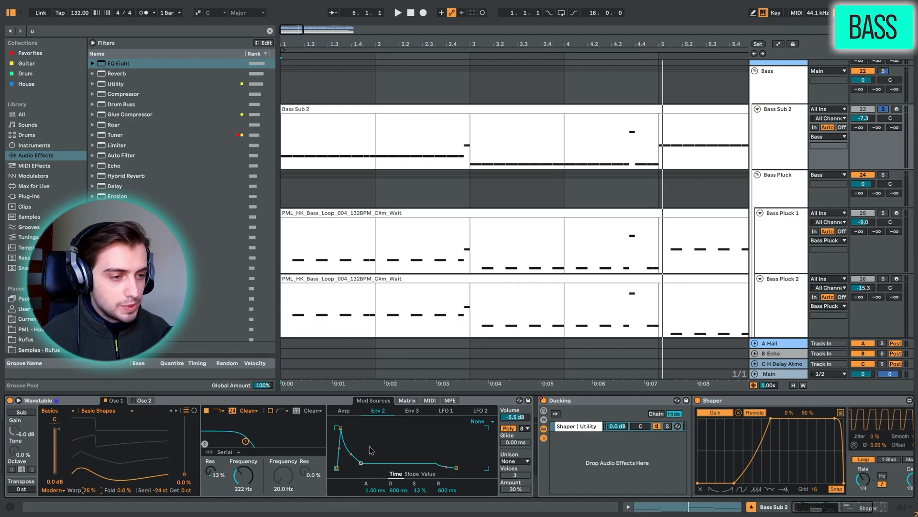
click(407, 400)
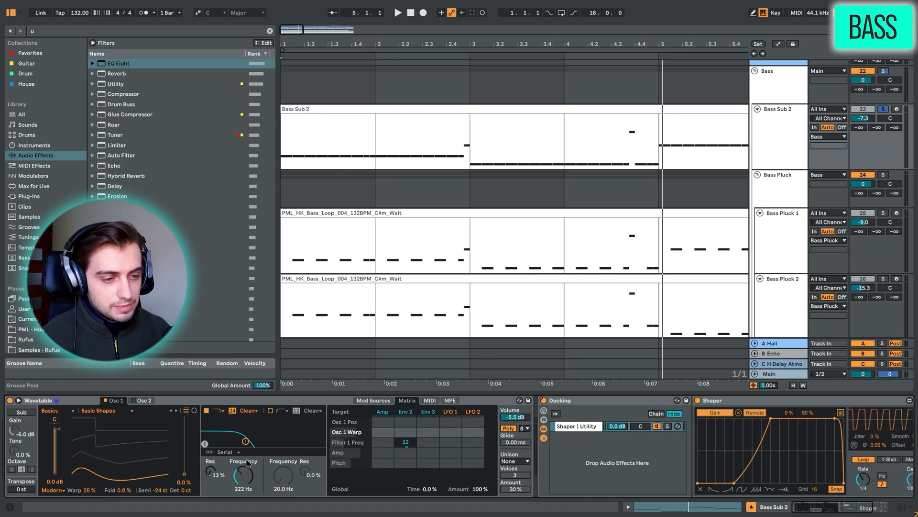
click(374, 400)
Show the Bass Pluck group's effect chain, solo the group and play it from bar 1.
click(778, 192)
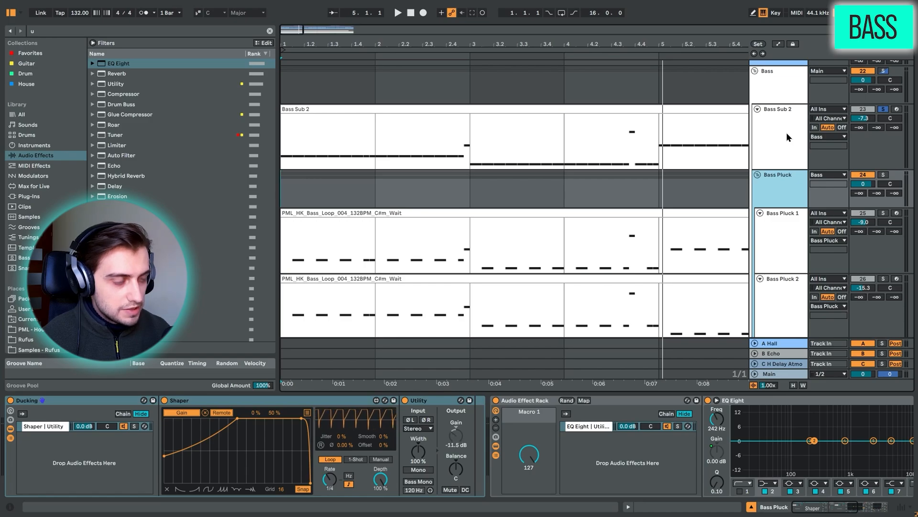
click(883, 176)
key(space)
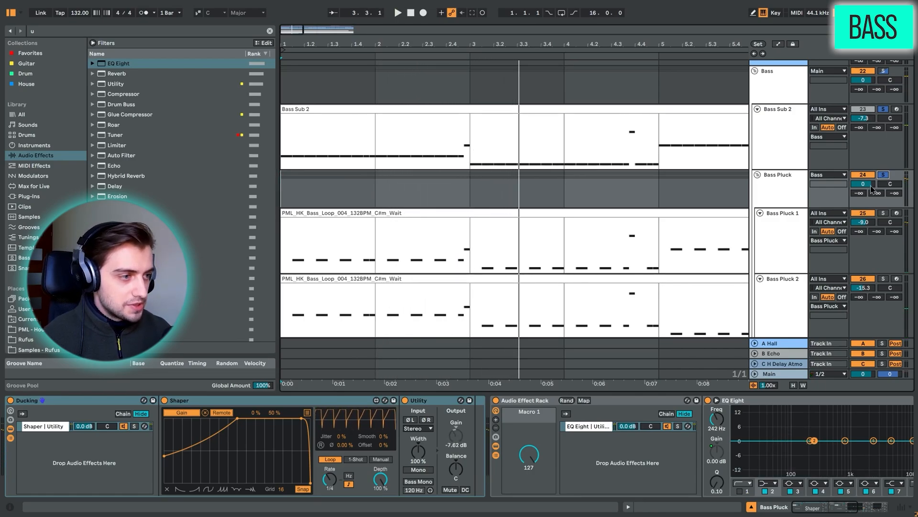
Solo the Bass Pluck 1 track and play its clip from bar 1 with its Wavetable and EQ Eight in view.
click(796, 225)
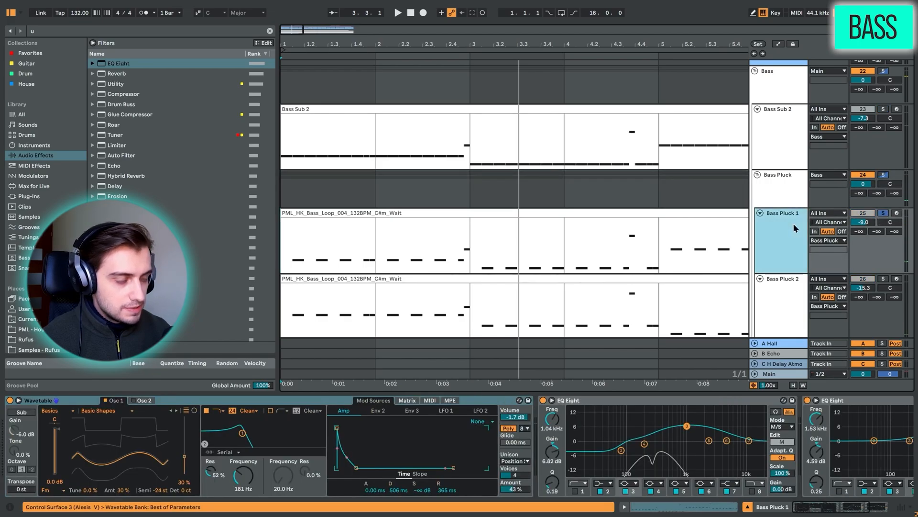
key(space)
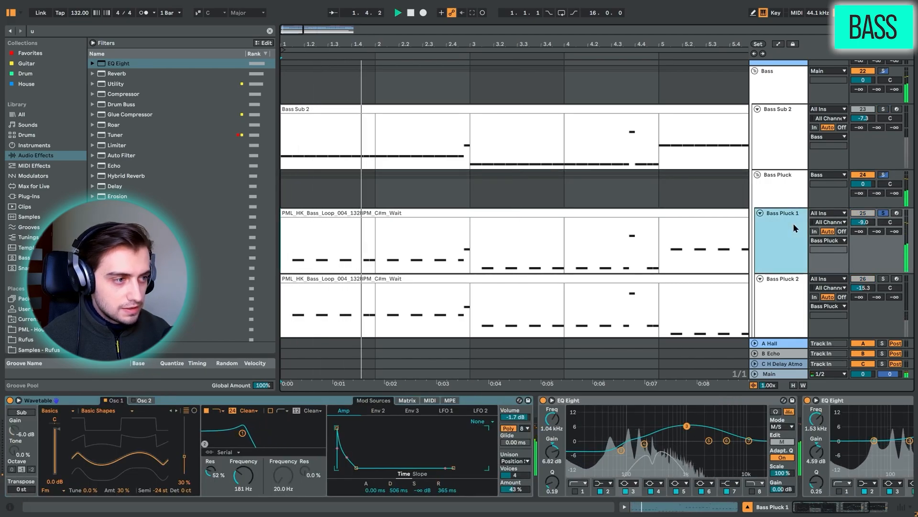
key(space)
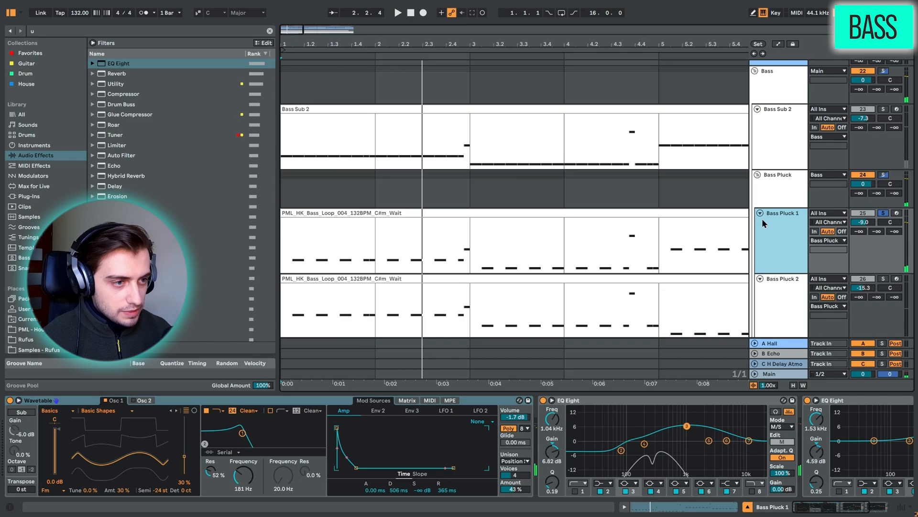
Play the first two bars of Bass Pluck 1 with the Osc 1 FM amount at 0% and undo that change.
drag(298, 255, 424, 256)
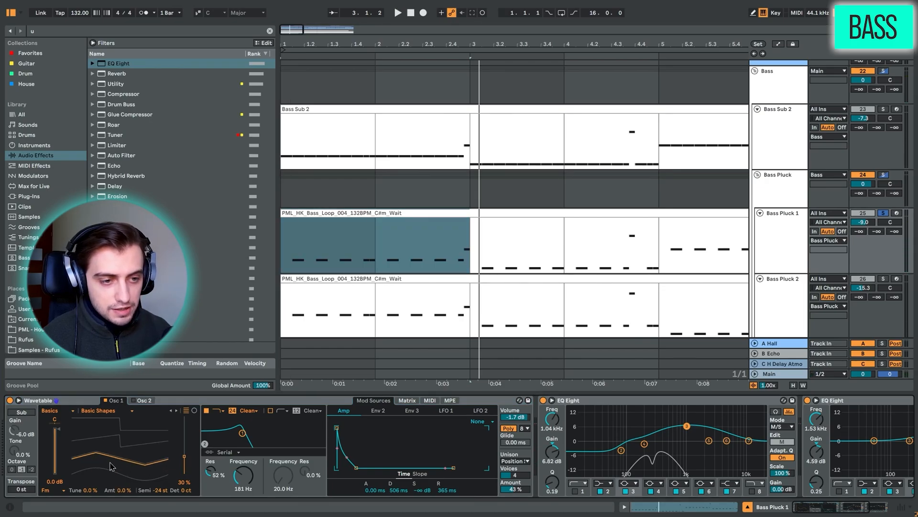
key(space)
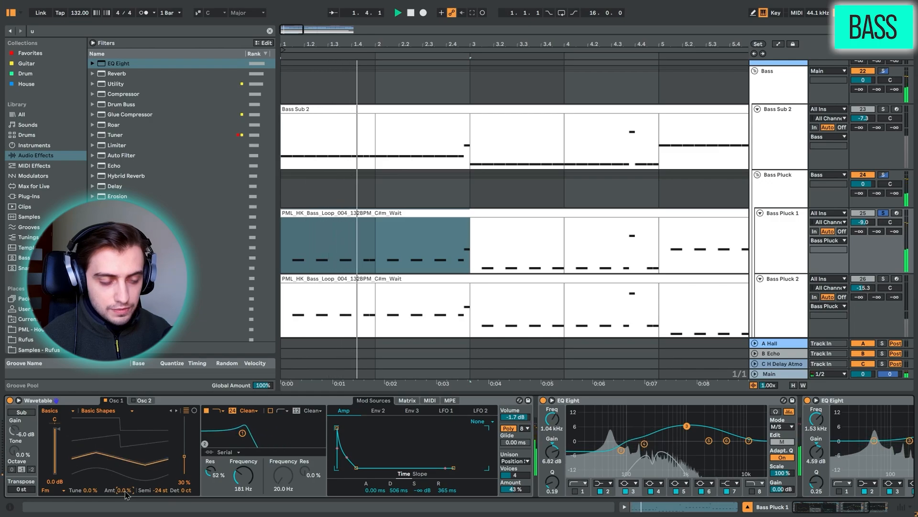
key(ctrl+z)
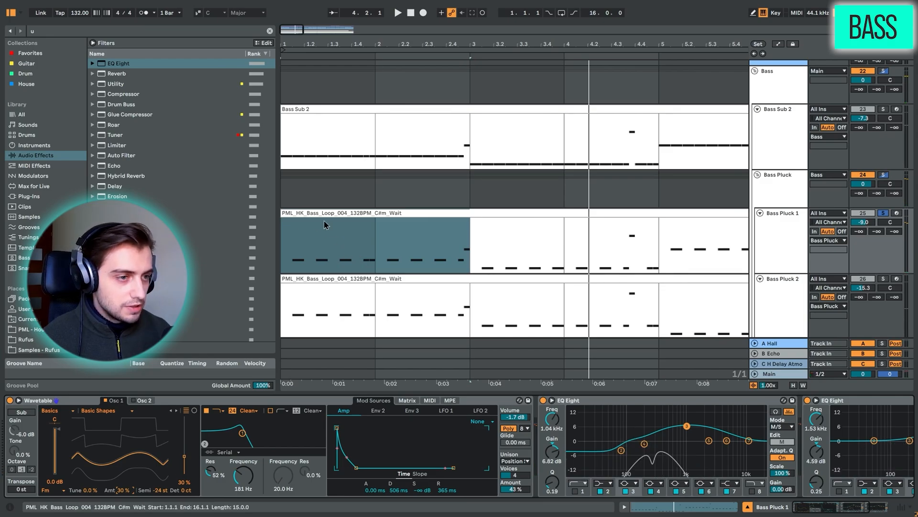
Examine Bass Pluck 1's Wavetable modulation matrix and its two EQ Eight devices.
key(minus)
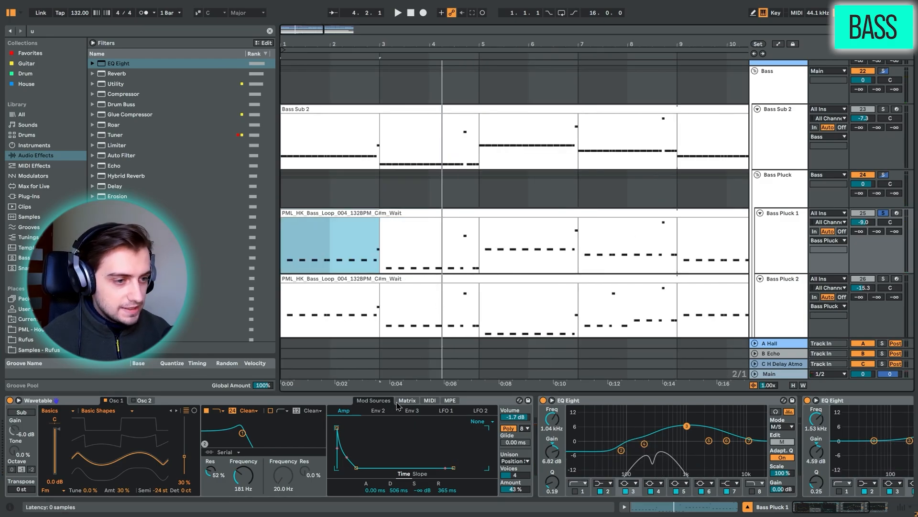
click(407, 400)
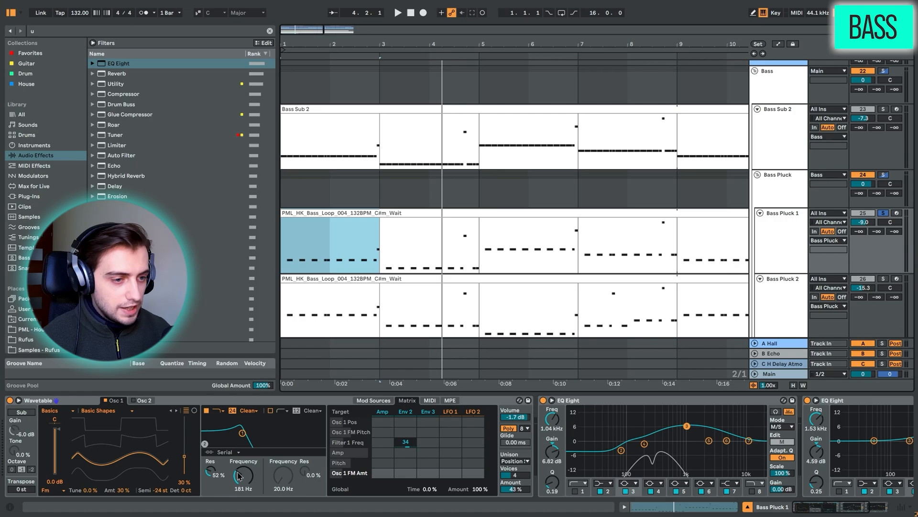
scroll(476, 404, right, 5)
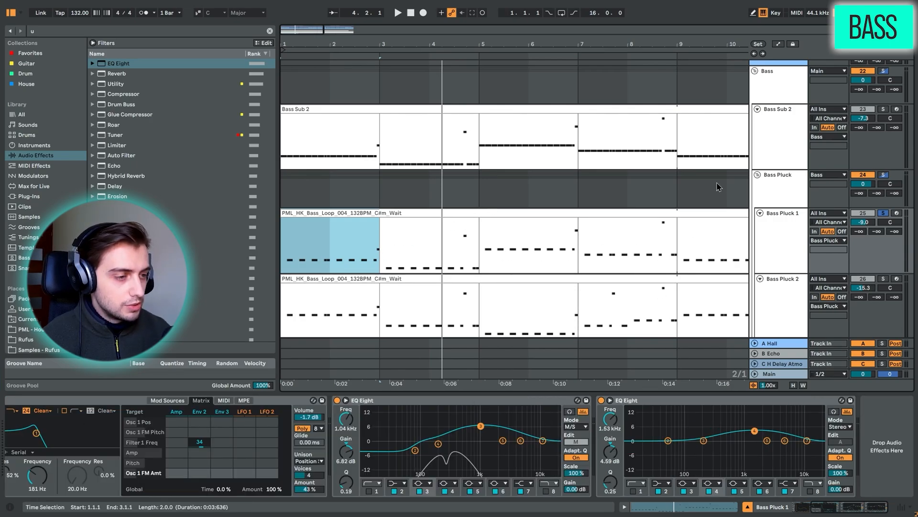
Solo Bass Pluck 2 and play its clip from bar 1, soloing Bass Pluck 1 alongside it briefly for comparison.
click(784, 296)
click(305, 280)
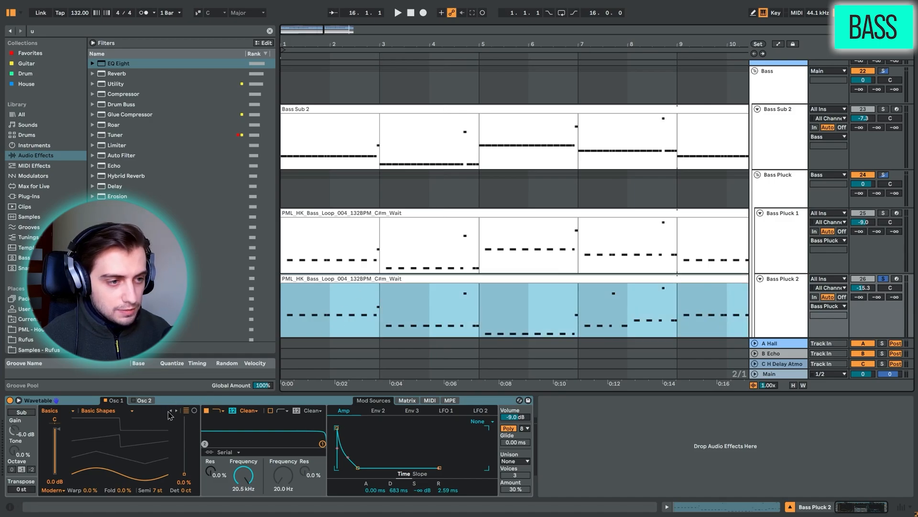
key(space)
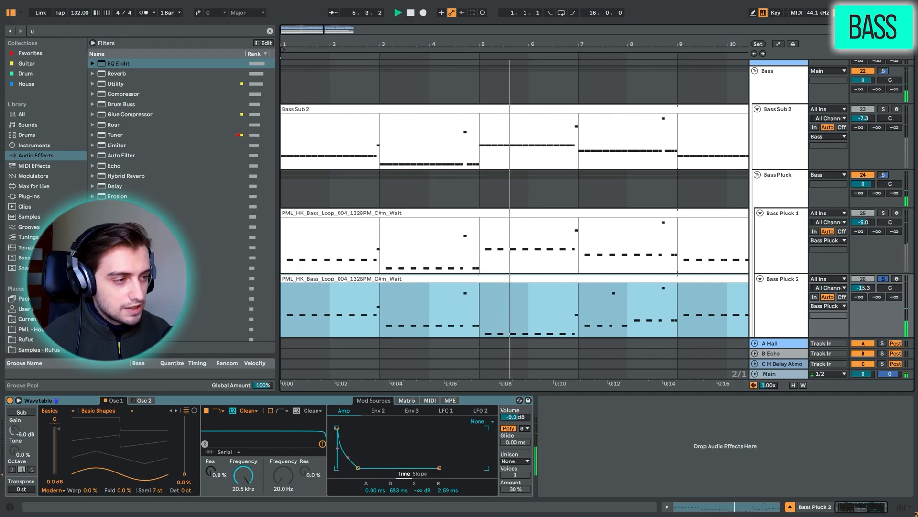
click(883, 213)
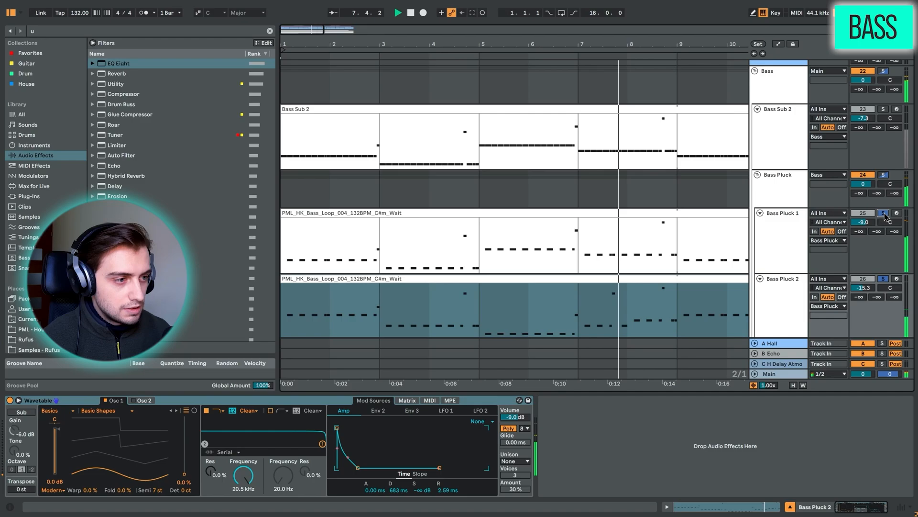
click(884, 214)
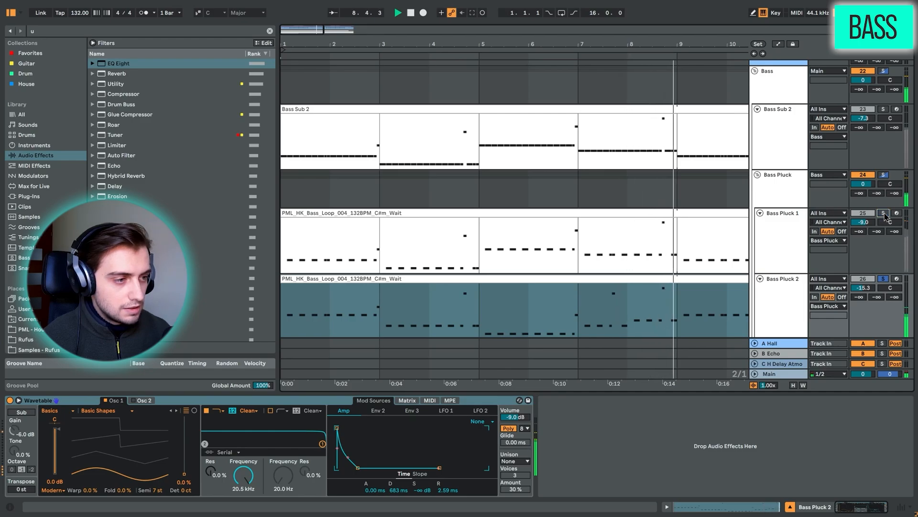
key(space)
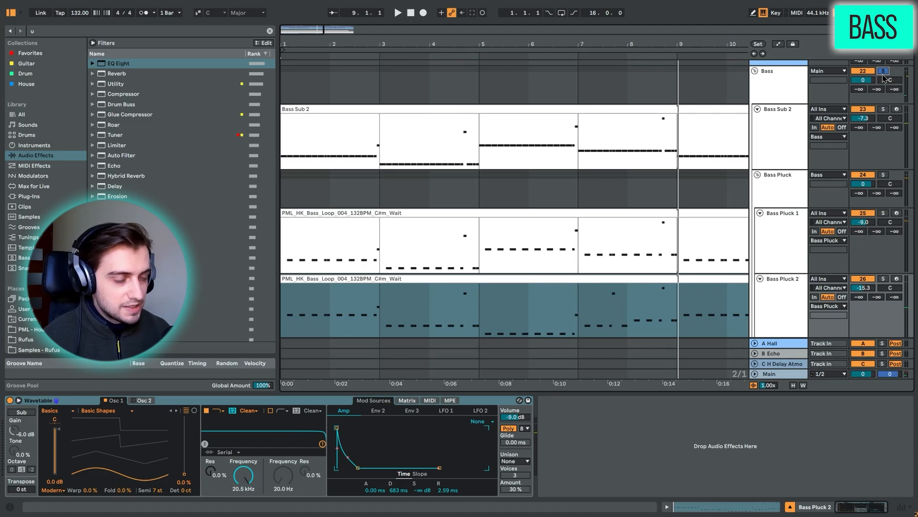
Play the whole Bass group, check Bass Pluck 2's Osc 1 Semi setting, and compare its clip with the Bass Sub 2 clip.
click(578, 189)
key(space)
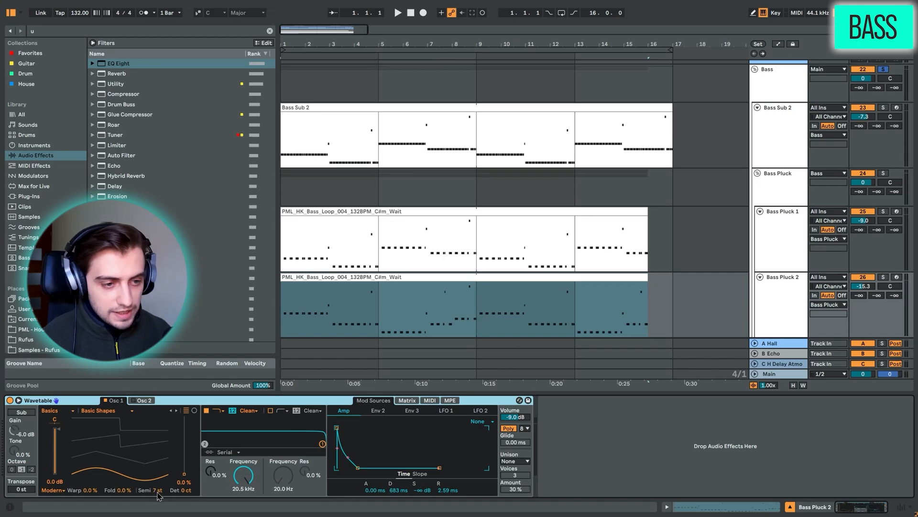
click(157, 492)
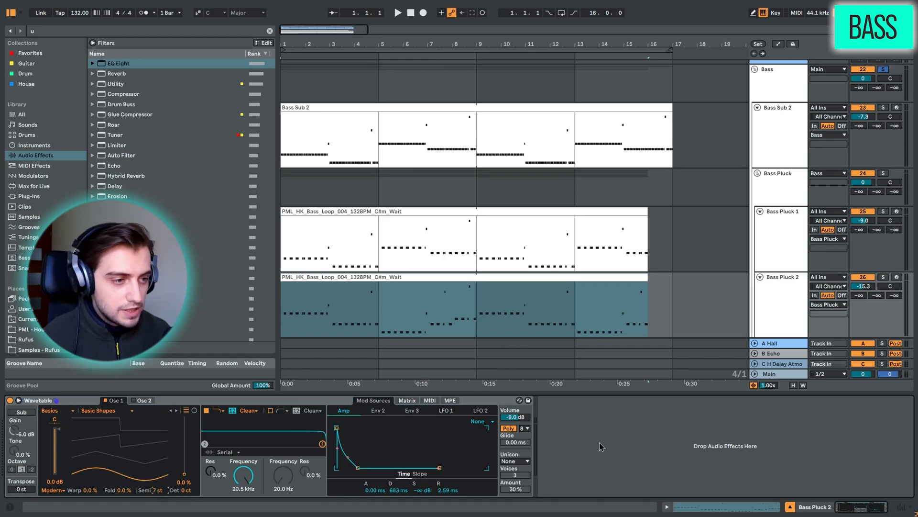
click(304, 106)
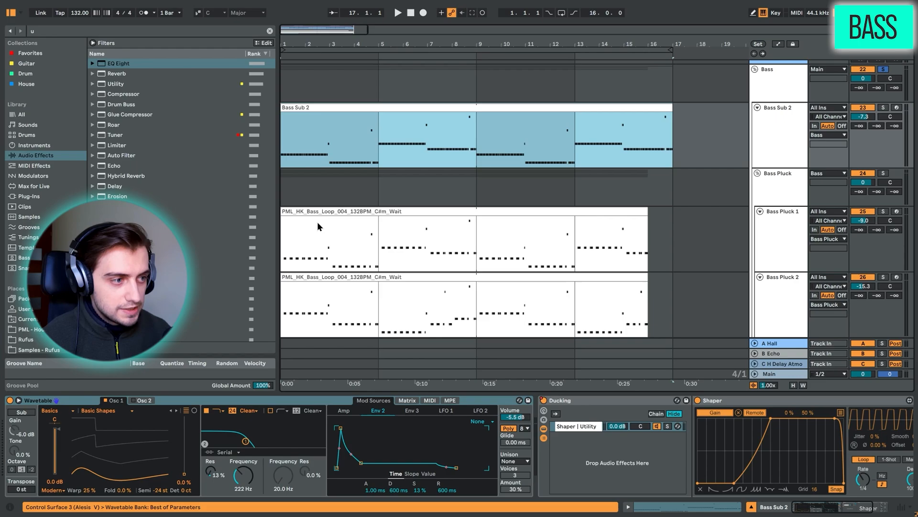
double_click(468, 294)
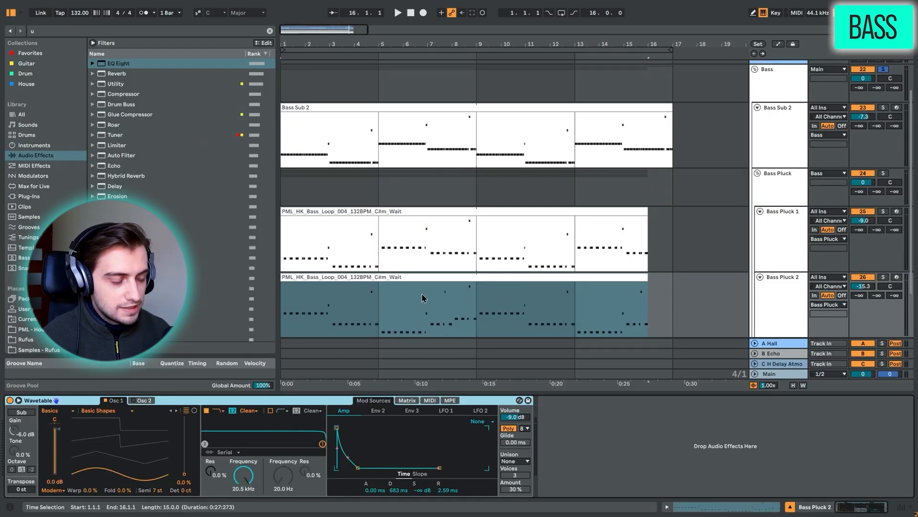
Fold the Bass group, solo the Lead track in the Instruments group and play its clip from bar 1.
scroll(707, 241, up, 3)
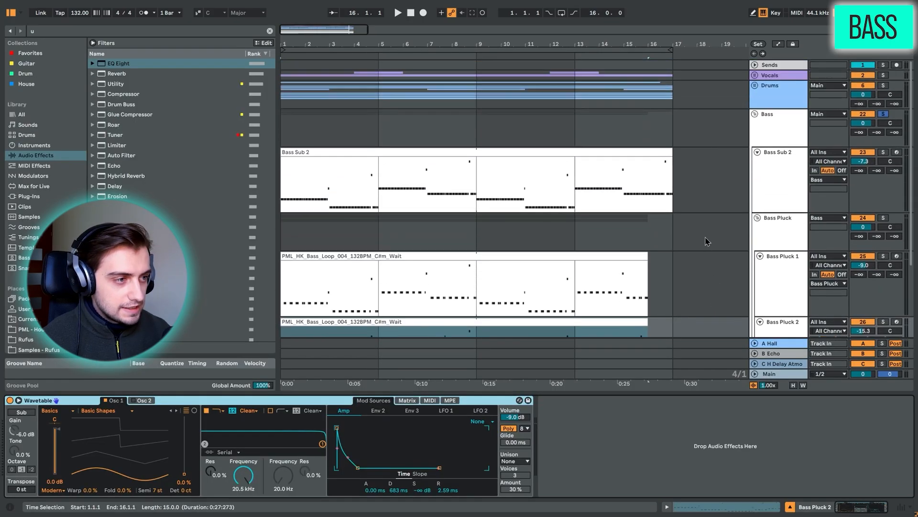
click(756, 114)
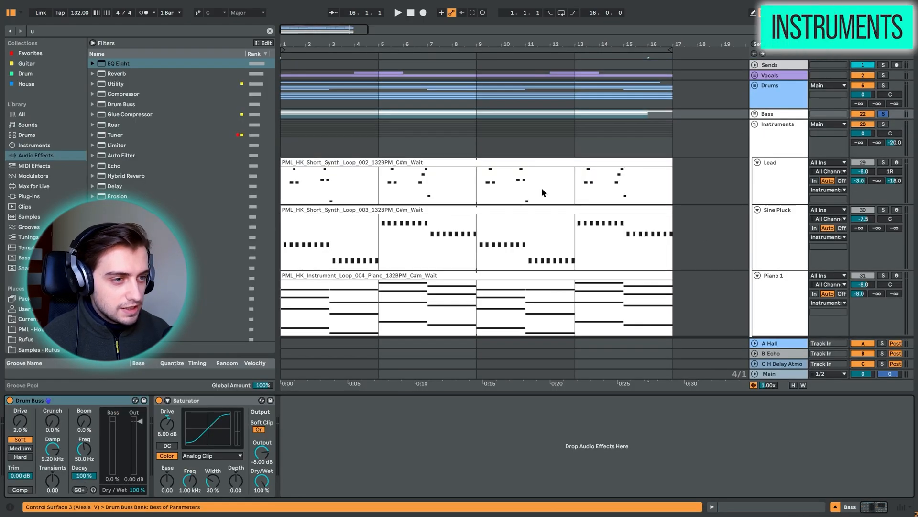
click(883, 162)
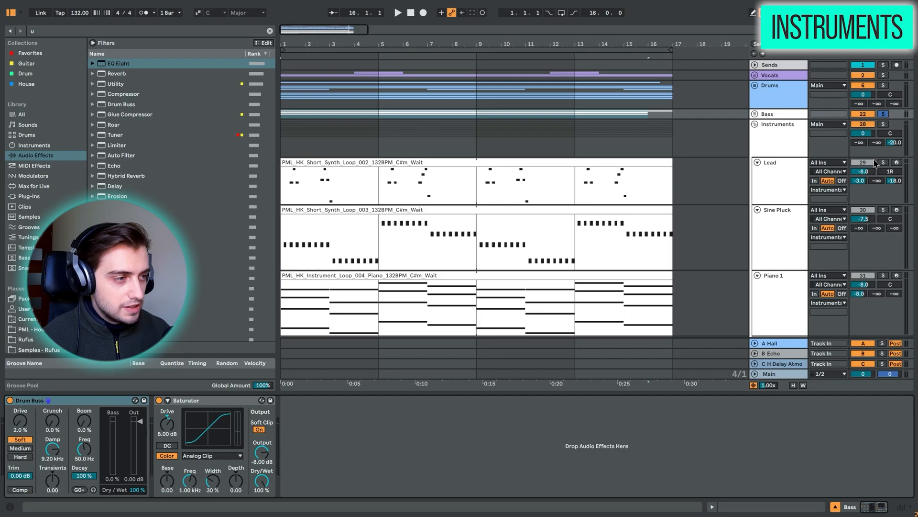
click(302, 165)
key(space)
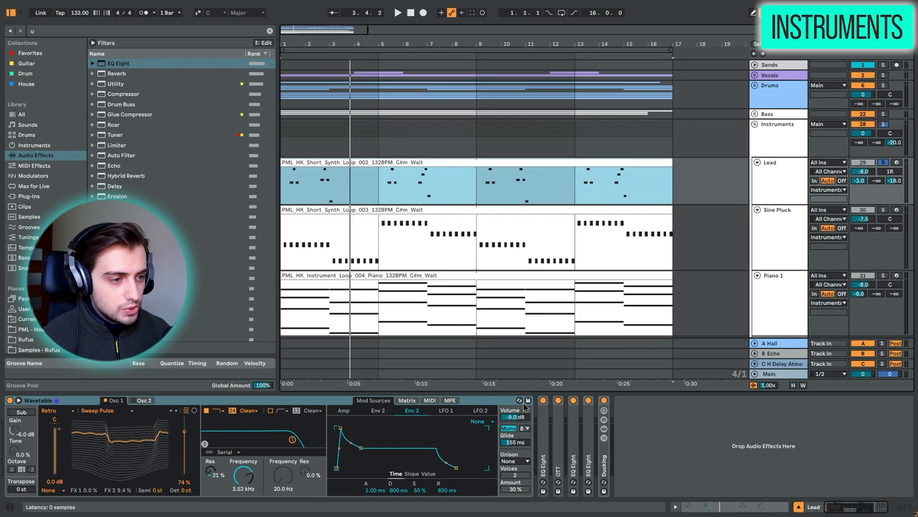
Inspect the Lead track's EQ Eight, OTT and Ducking devices and its Wavetable modulation matrix.
click(543, 426)
double_click(558, 421)
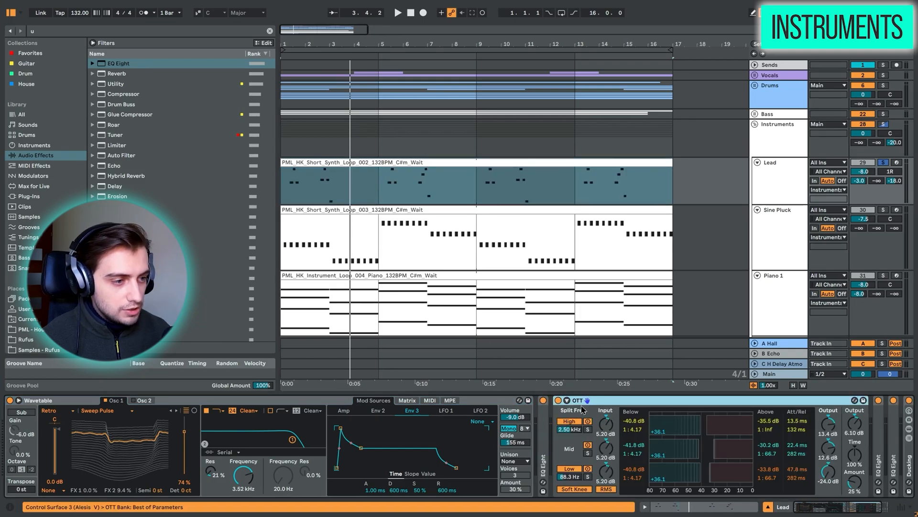
double_click(583, 401)
double_click(575, 415)
double_click(589, 401)
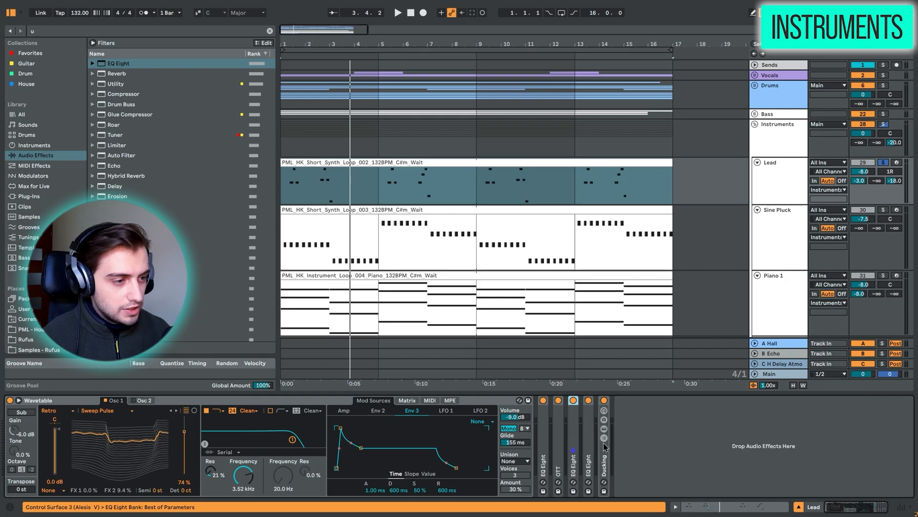
double_click(604, 463)
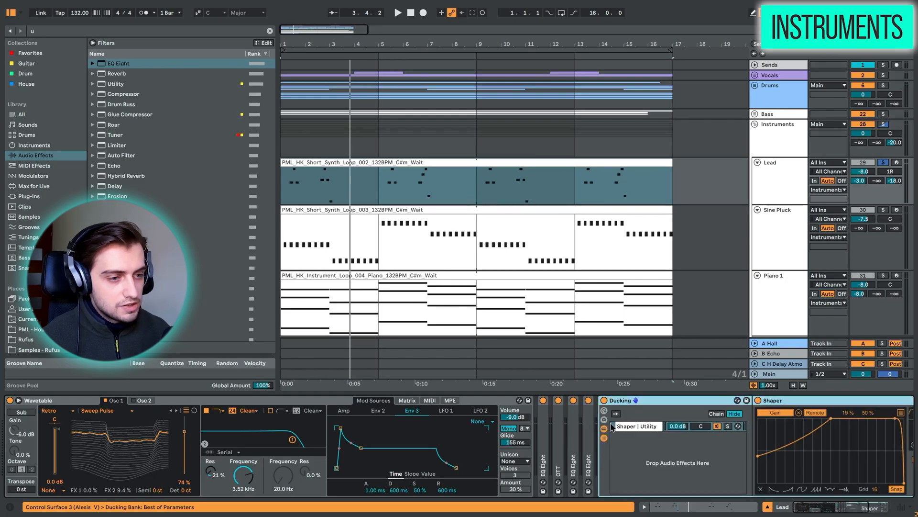
click(407, 401)
click(374, 401)
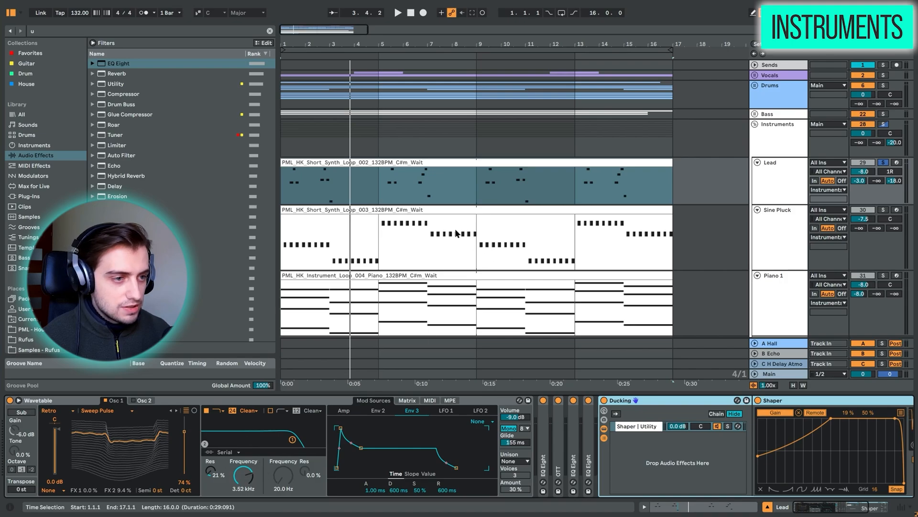
Fold the Lead track, solo Sine Pluck and play its clip from bar 1.
click(757, 162)
click(771, 183)
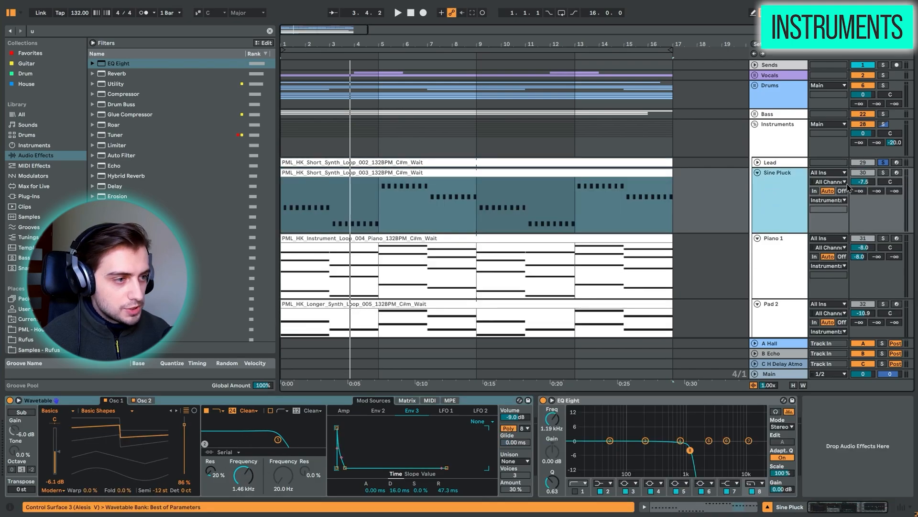
click(883, 173)
click(382, 172)
key(space)
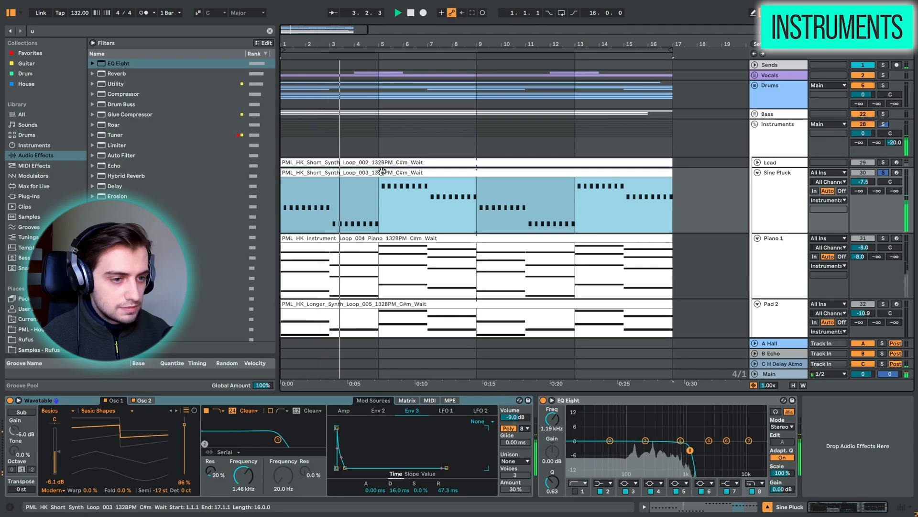
key(space)
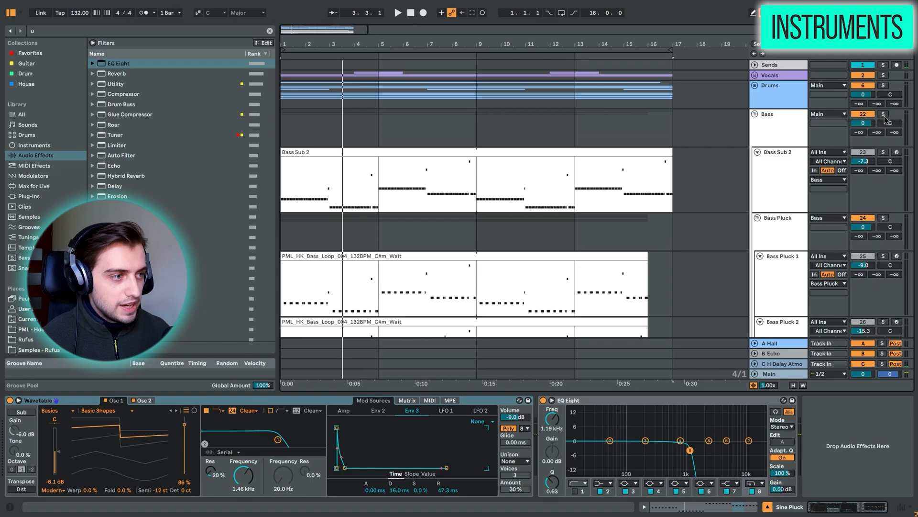
Play Sine Pluck together with the Bass group, and inspect Sine Pluck's Wavetable modulation matrix.
key(space)
scroll(457, 226, down, 5)
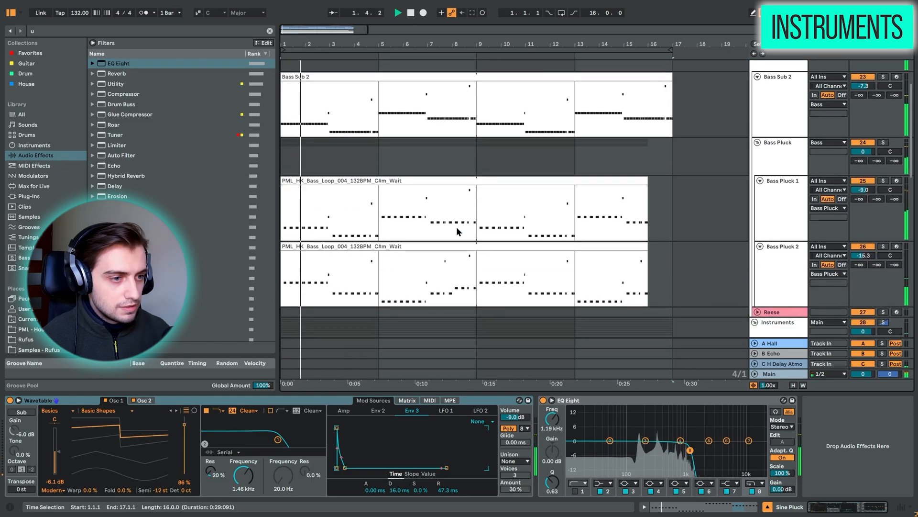
scroll(457, 231, down, 5)
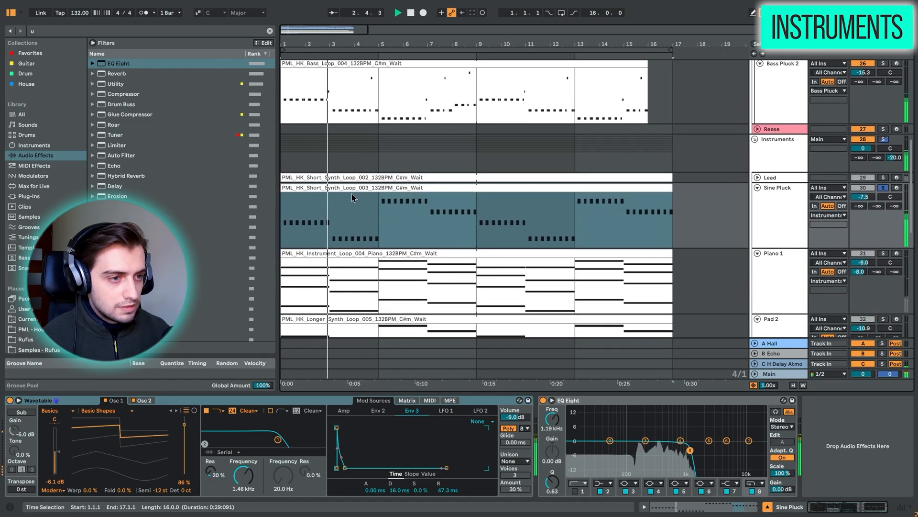
click(348, 188)
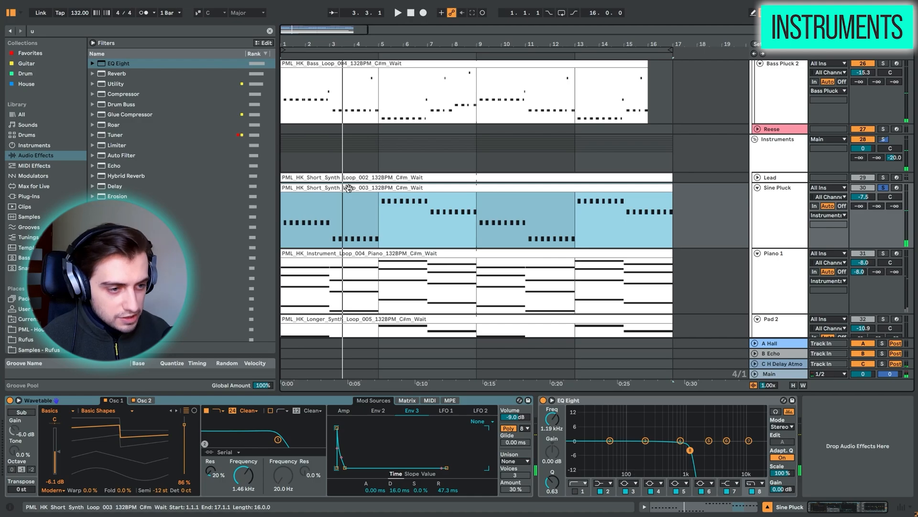
click(406, 401)
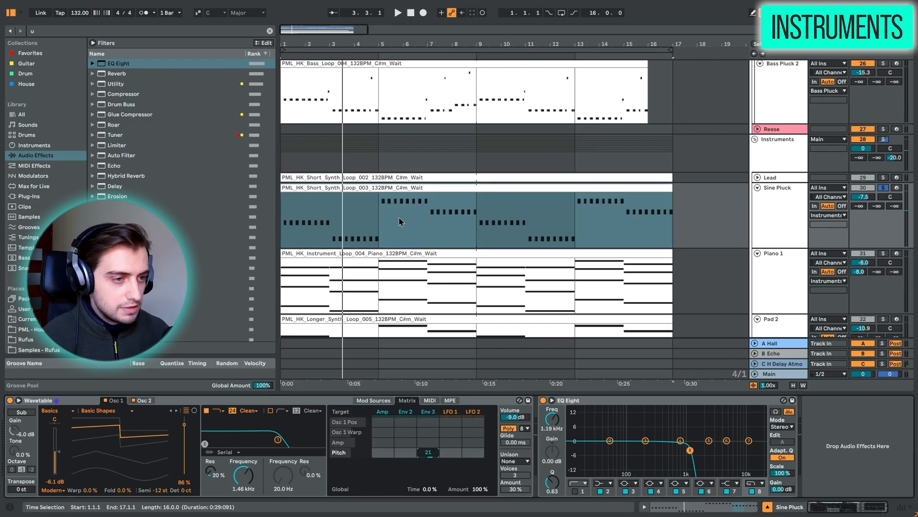
Solo Piano 1, play its clip from bar 1 and examine its device chain from the piano rack to the Utility.
scroll(453, 217, down, 3)
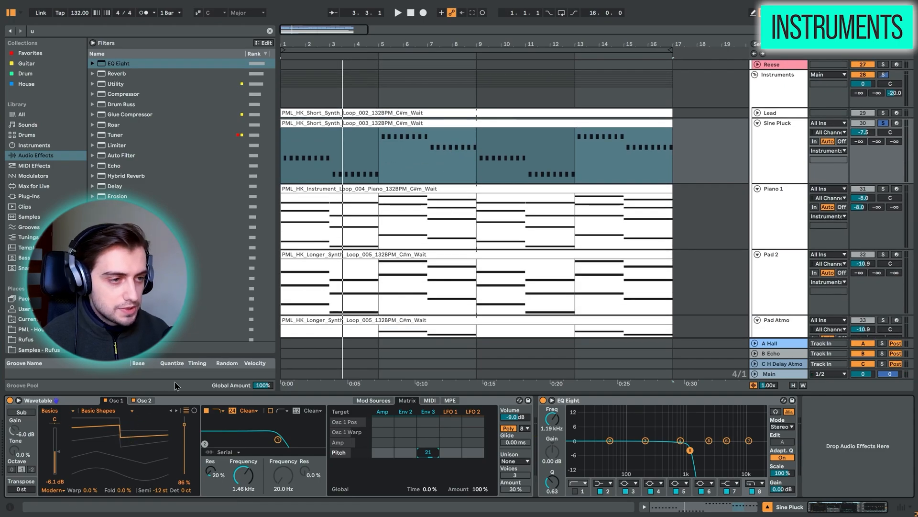
click(350, 189)
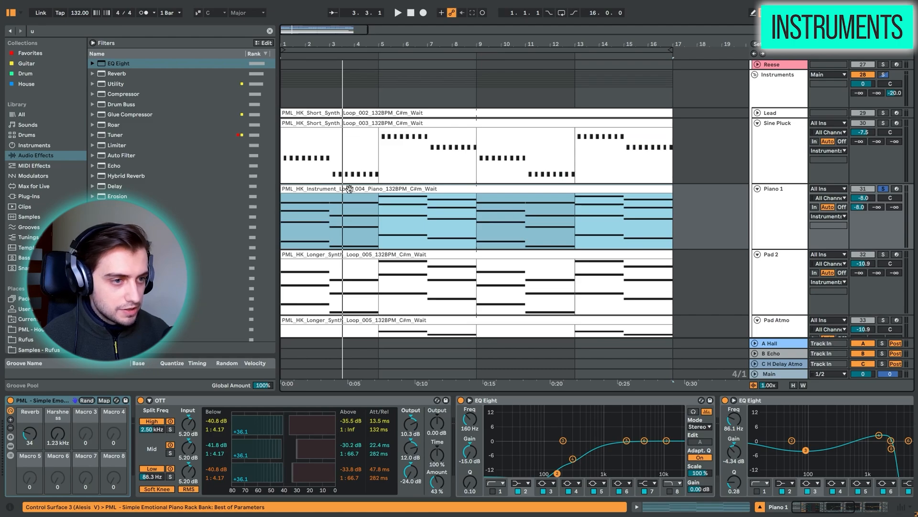
key(space)
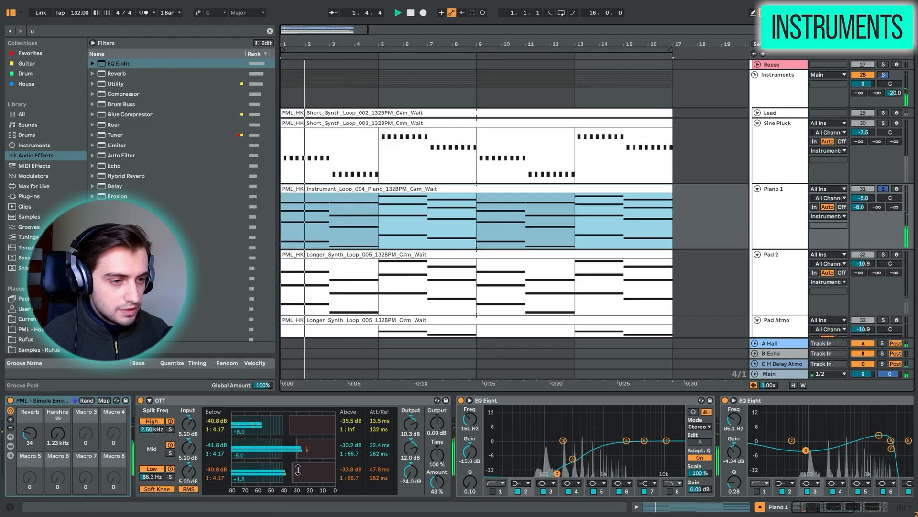
click(886, 510)
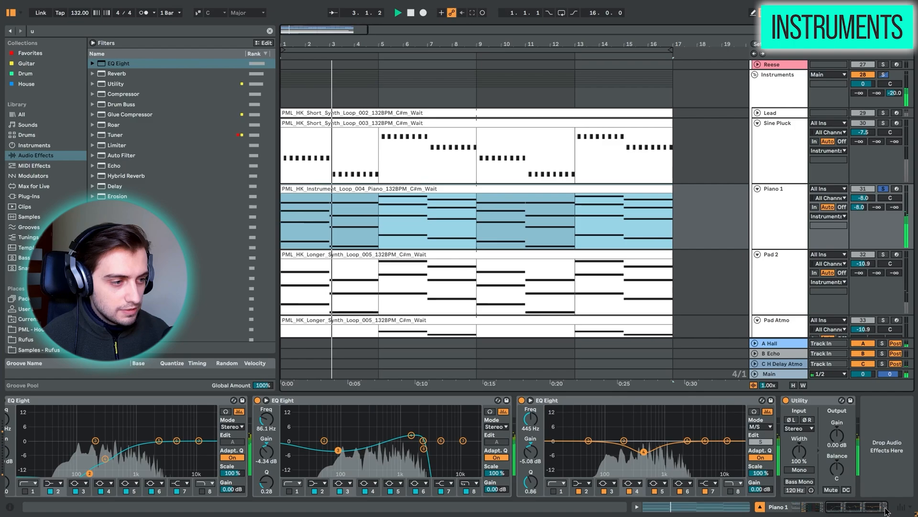
click(806, 507)
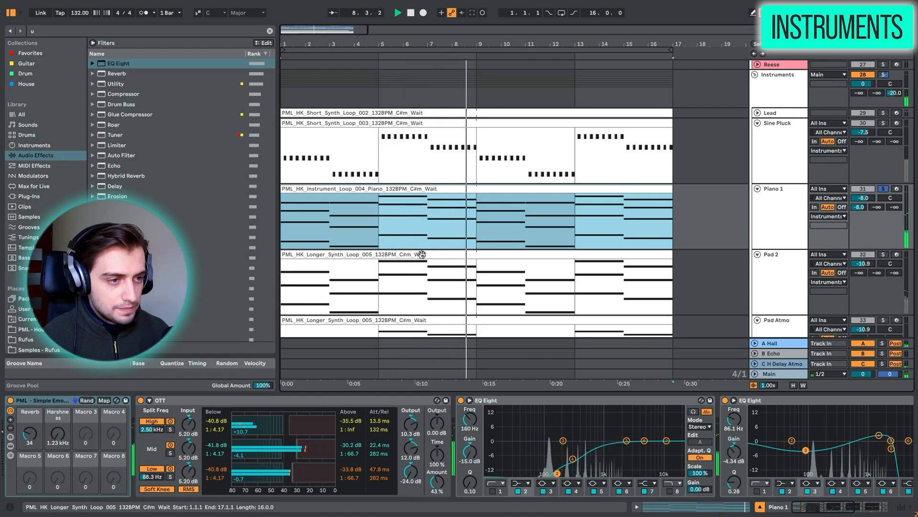
key(space)
Solo Pad 2, play its clip from bar 1 and inspect its Wavetable modulation matrix.
click(382, 256)
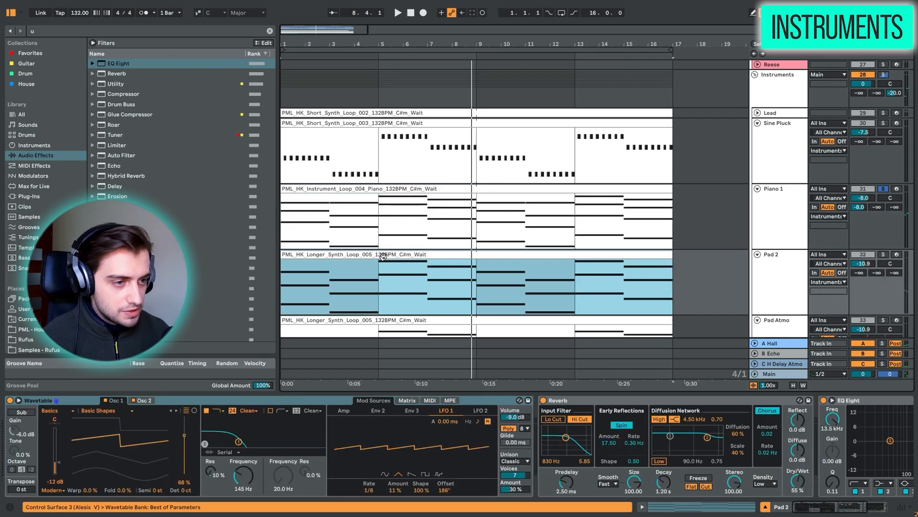
click(883, 254)
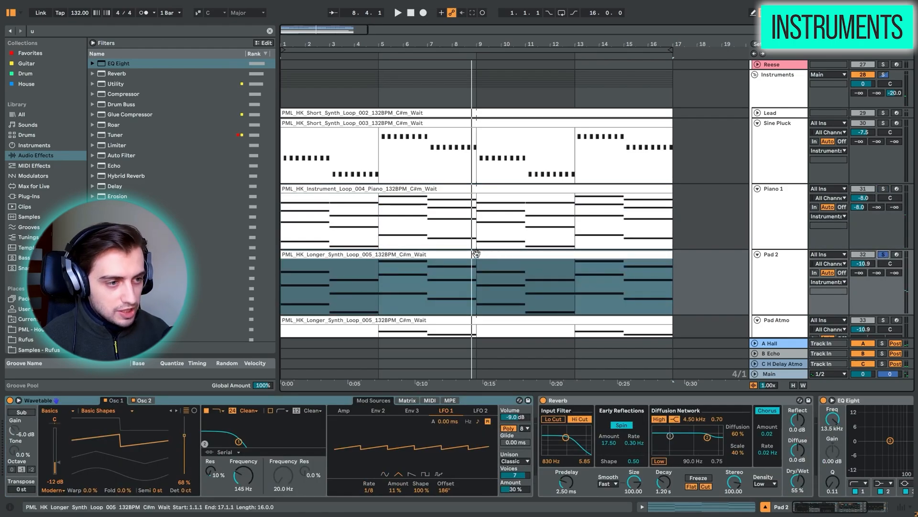
scroll(476, 254, down, 3)
key(space)
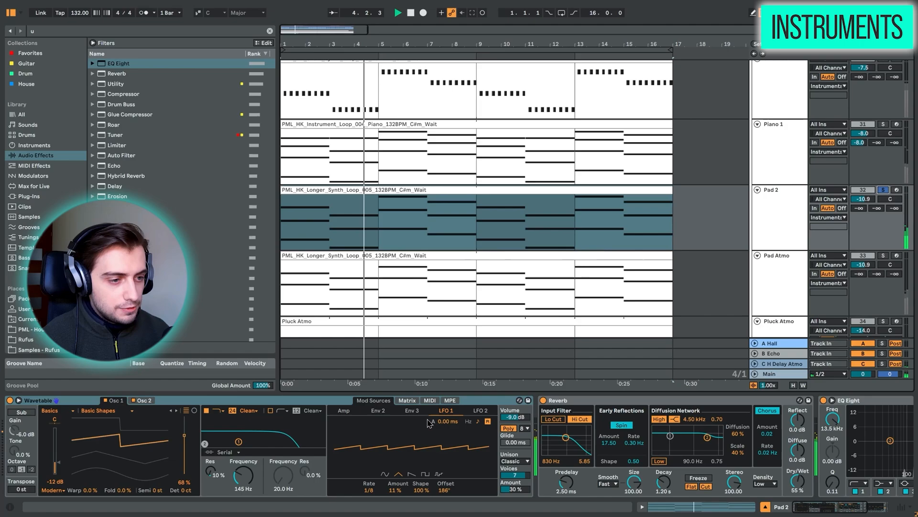
click(407, 400)
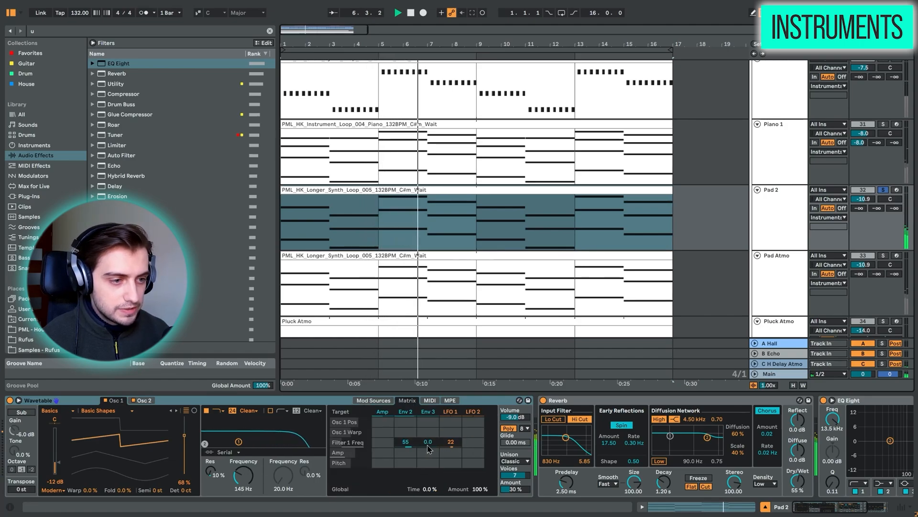
Solo and play Pad Atmo, compare its Wavetable settings with Pad 2's, and examine the end of its effect chain.
click(426, 255)
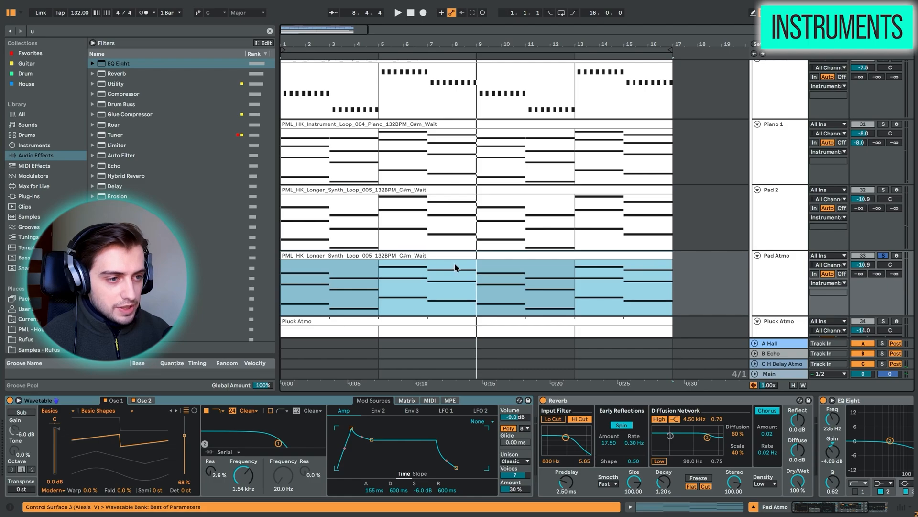
key(space)
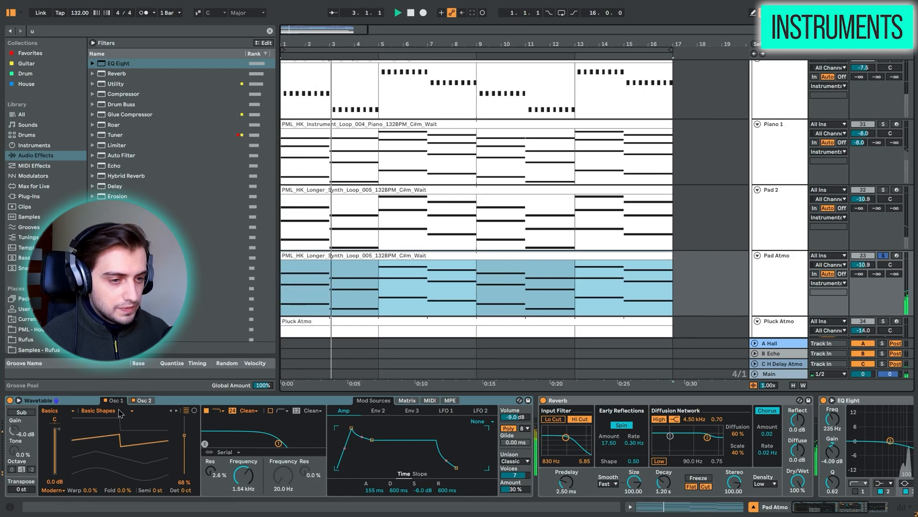
click(309, 211)
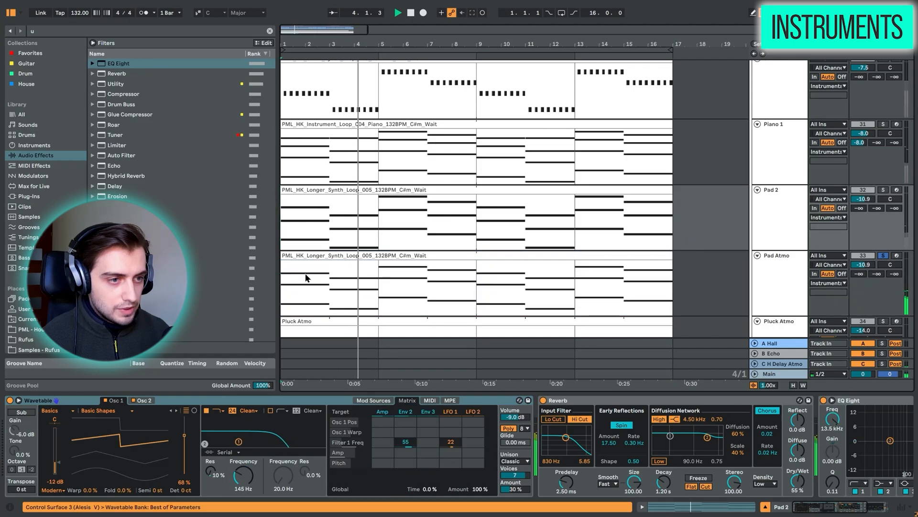
click(307, 279)
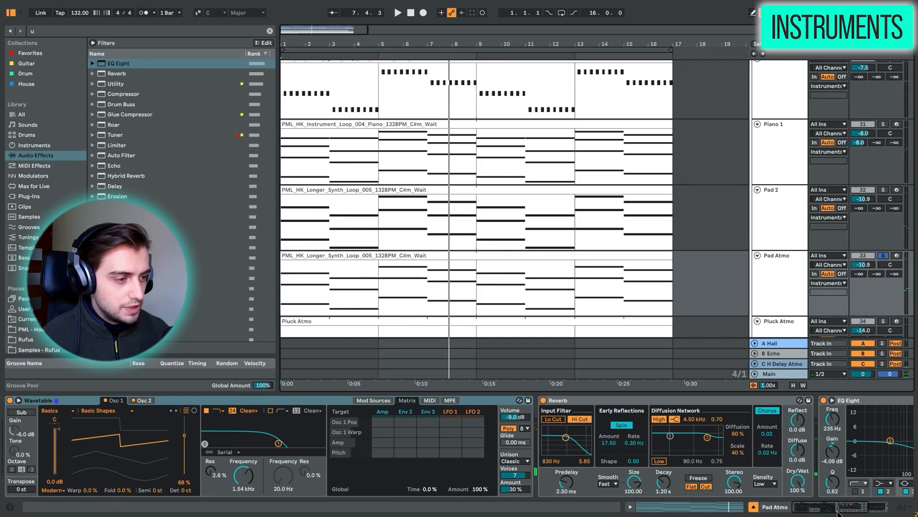
click(838, 512)
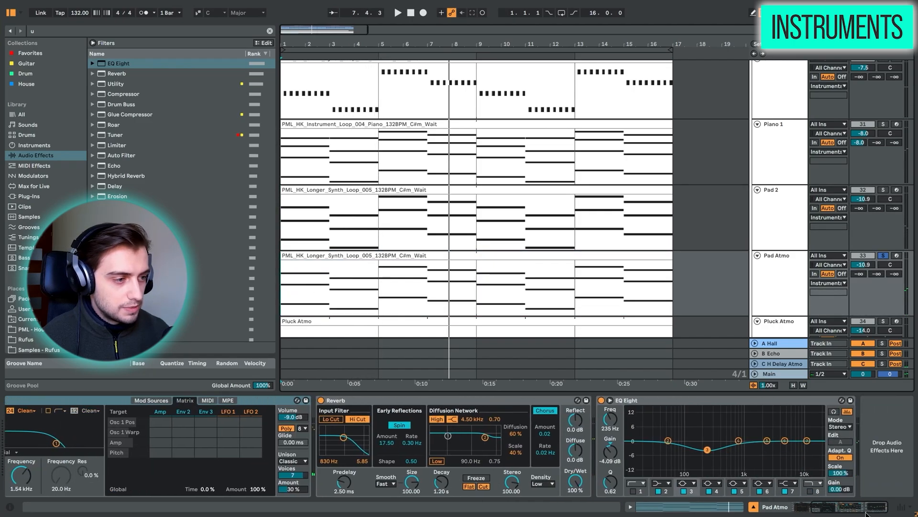
Solo and play Pluck Atmo, inspecting its Wavetable modulation matrix and the noise wavetable in Osc 2.
scroll(772, 277, down, 2)
scroll(482, 248, down, 2)
click(289, 228)
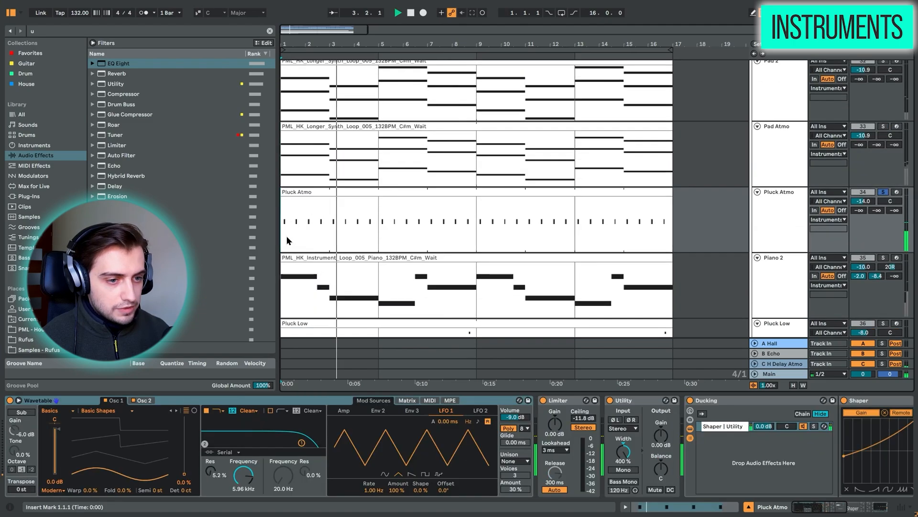
click(407, 400)
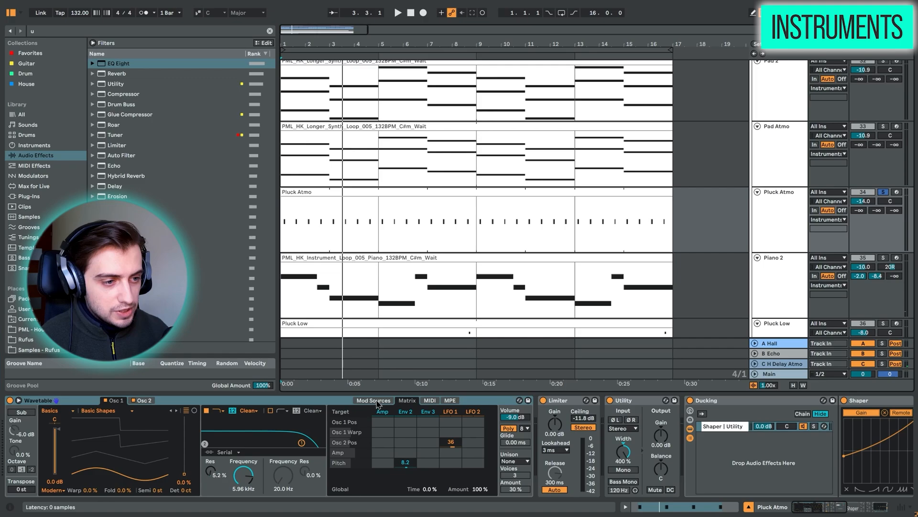
click(143, 399)
key(space)
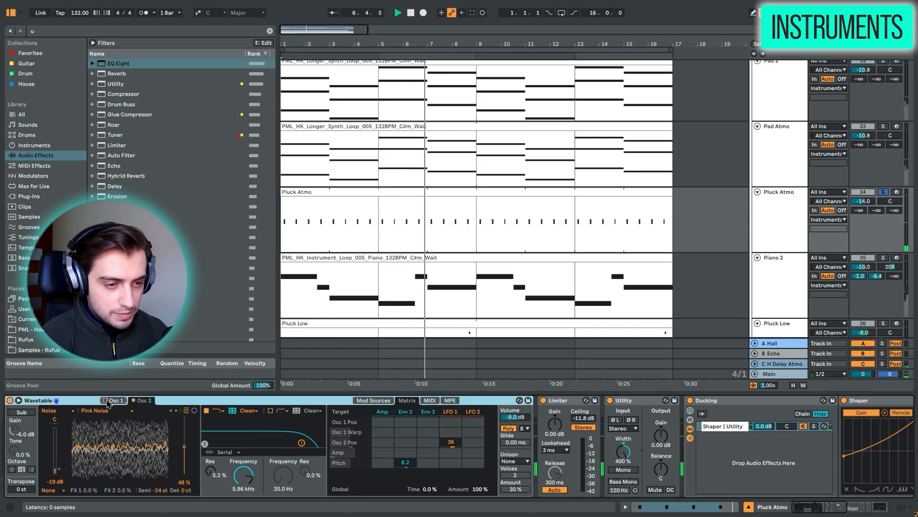
click(753, 306)
key(space)
Solo Piano 2, play its clip from bar 1 and look at its EQ Eight curve.
click(883, 257)
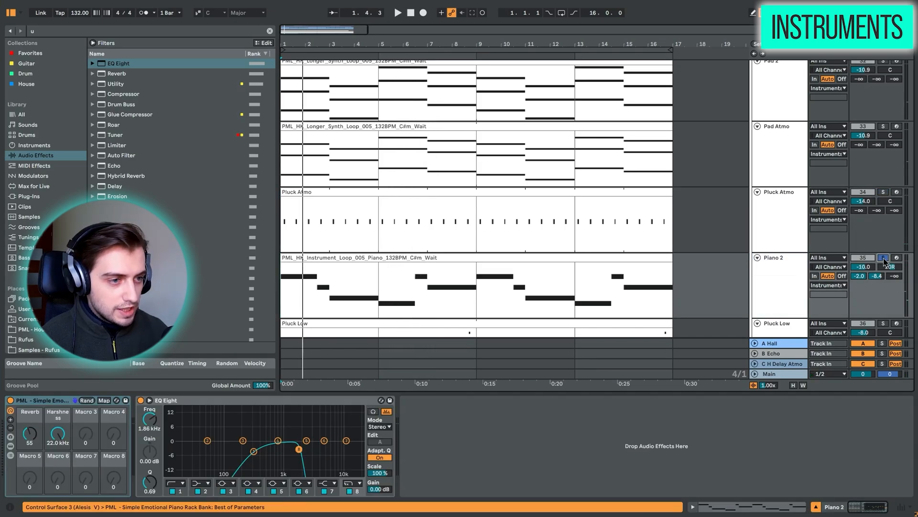
click(426, 259)
key(space)
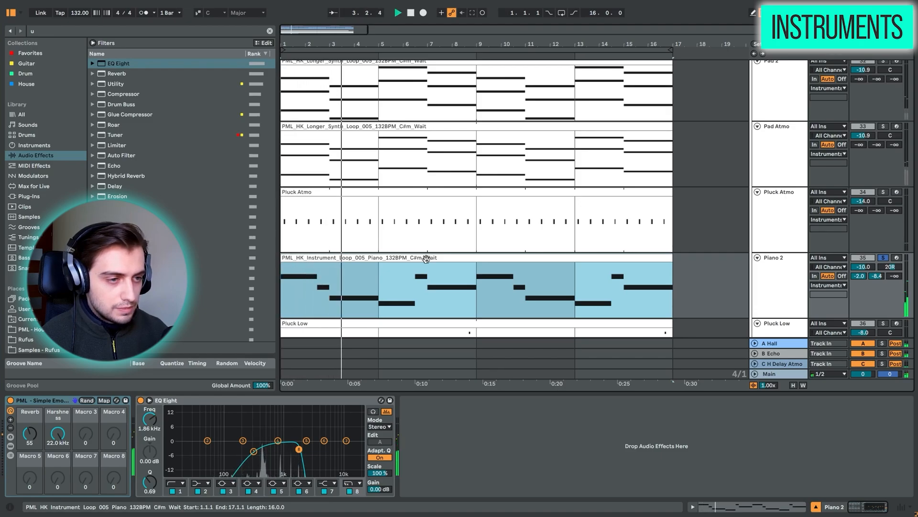
key(space)
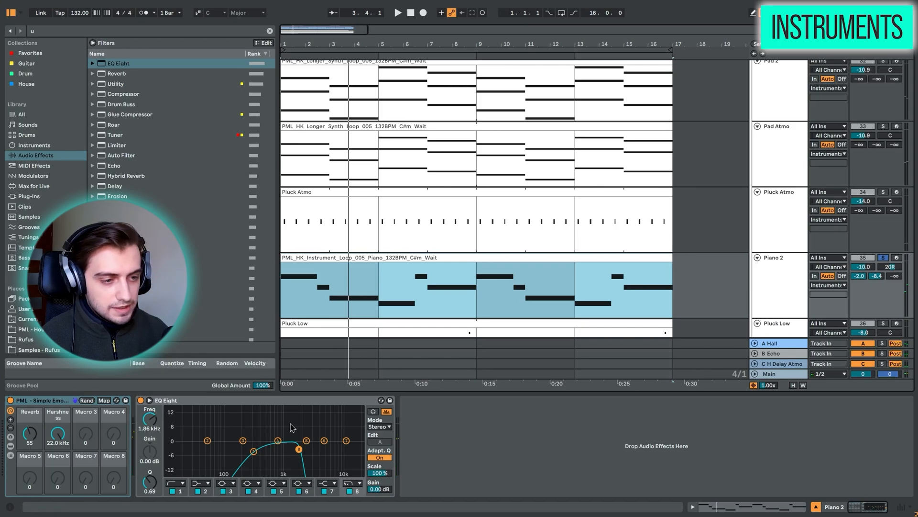
Solo and play Pluck Low, compare it with the Bass Pluck tracks, and examine its device chain.
scroll(625, 261, down, 3)
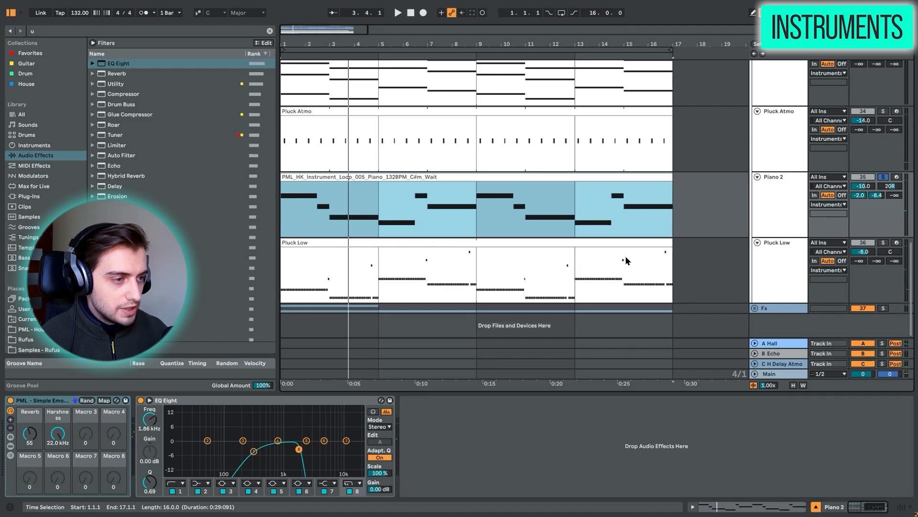
click(503, 241)
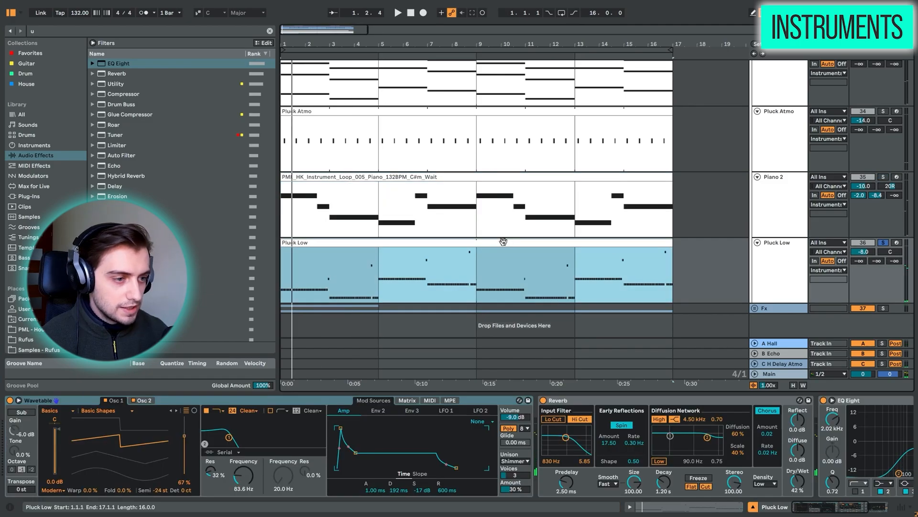
key(space)
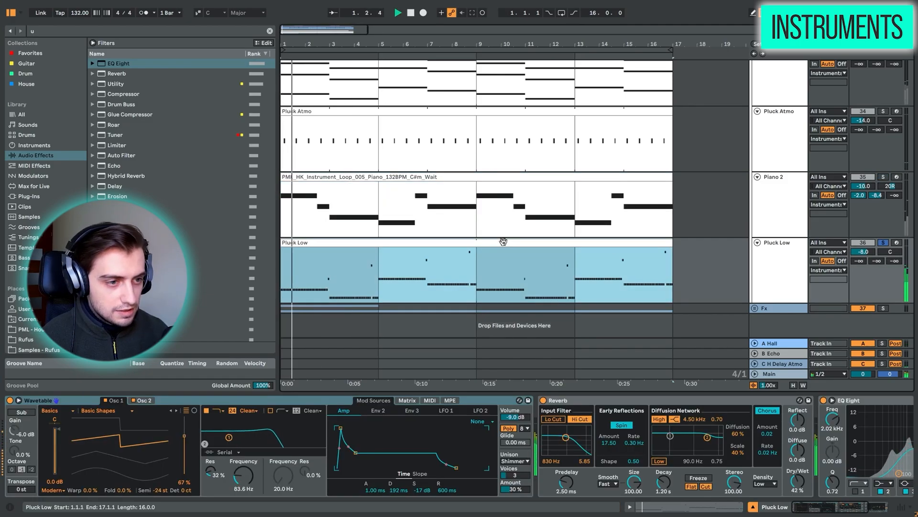
scroll(510, 240, up, 5)
scroll(516, 240, up, 5)
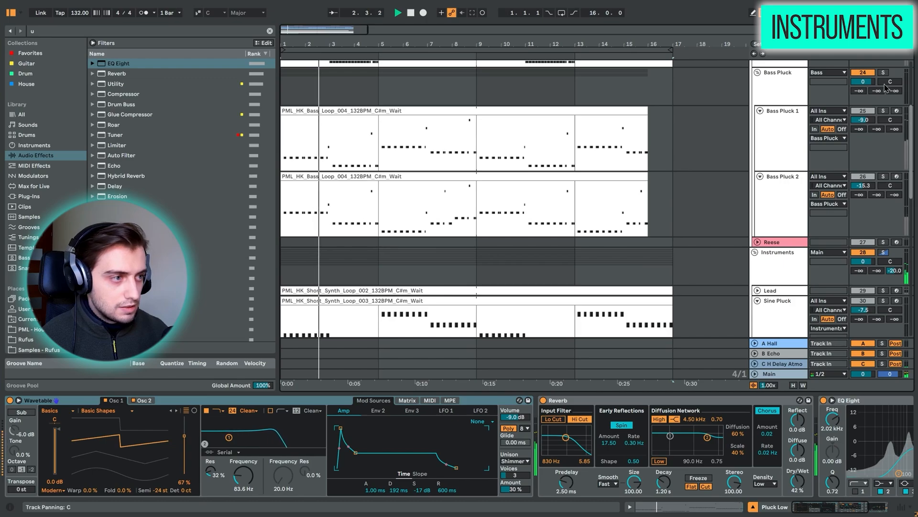
scroll(515, 204, down, 10)
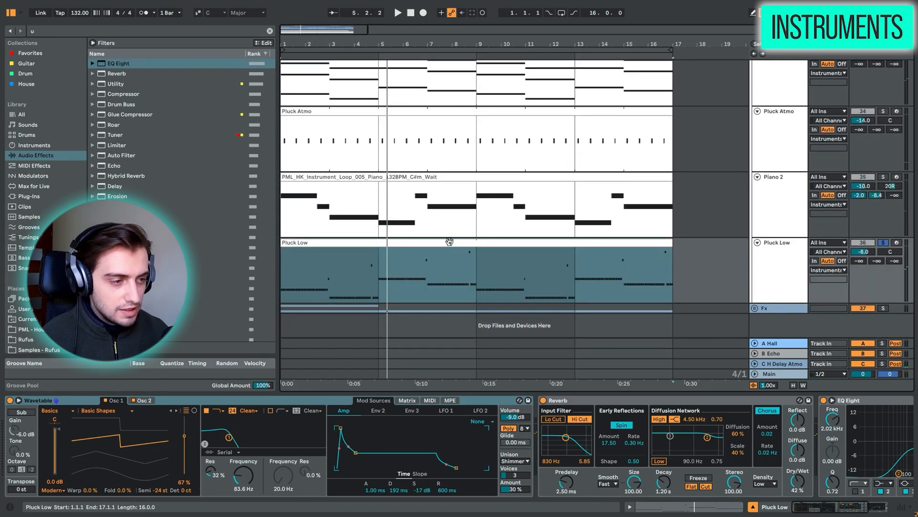
click(836, 510)
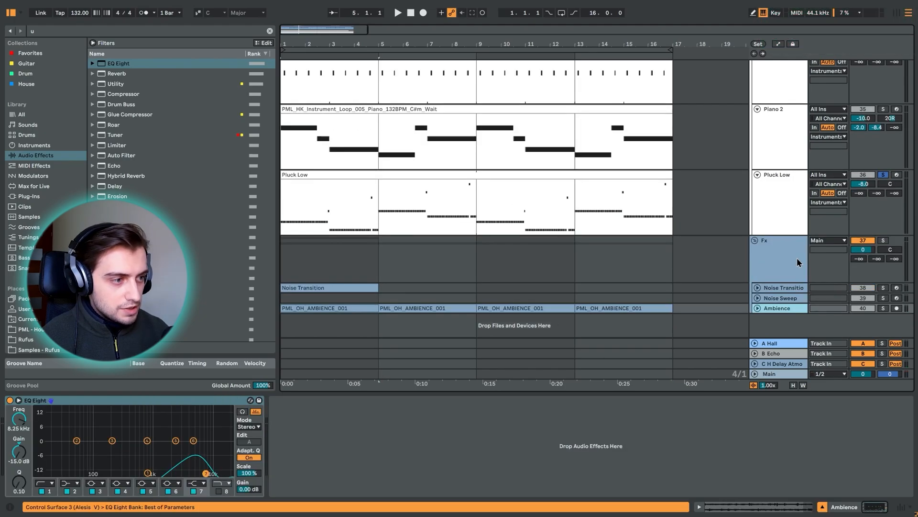
Select the Fx group track to look over its noise and ambience tracks.
click(797, 258)
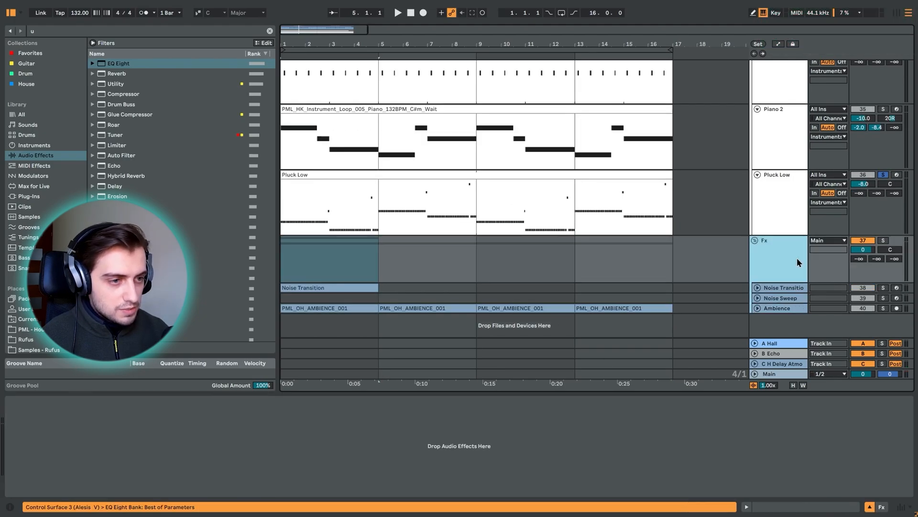
scroll(797, 257, up, 1)
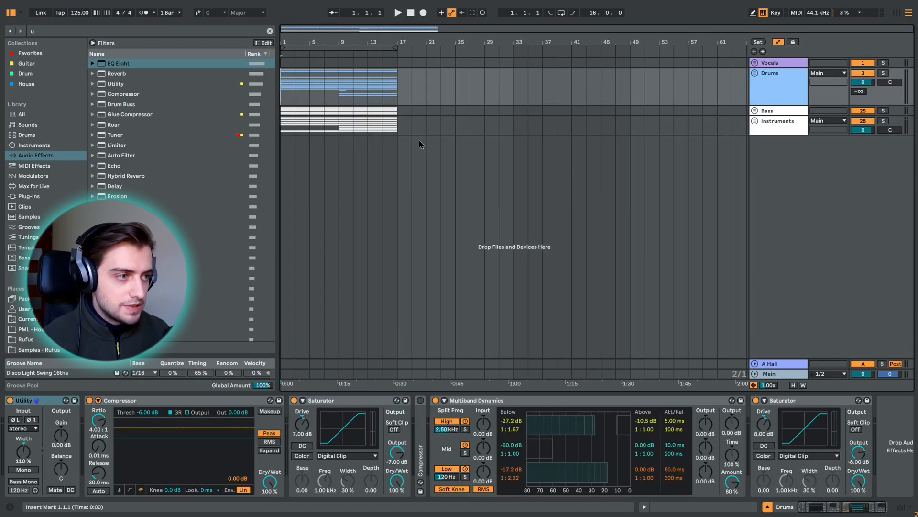
Start playback of the whole project, delete the Vocals group track, and listen to the remaining groups across the arrangement.
click(779, 63)
key(space)
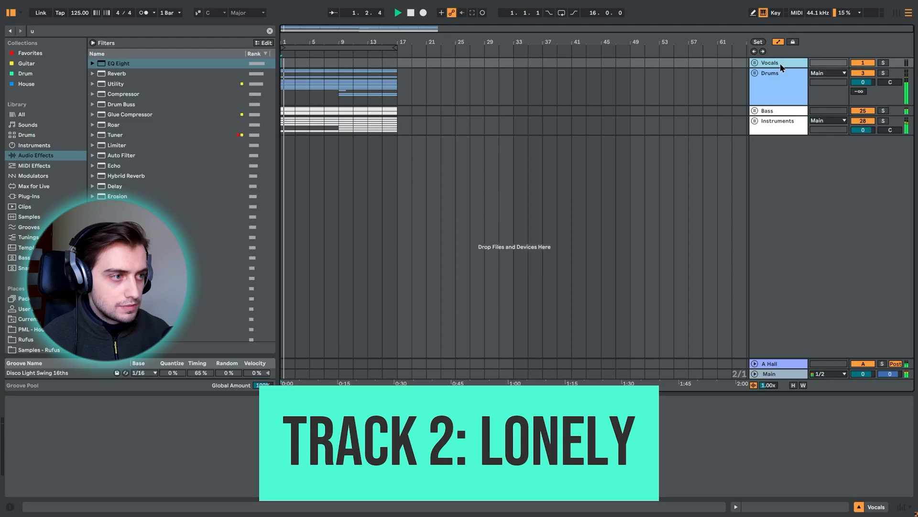
key(Delete)
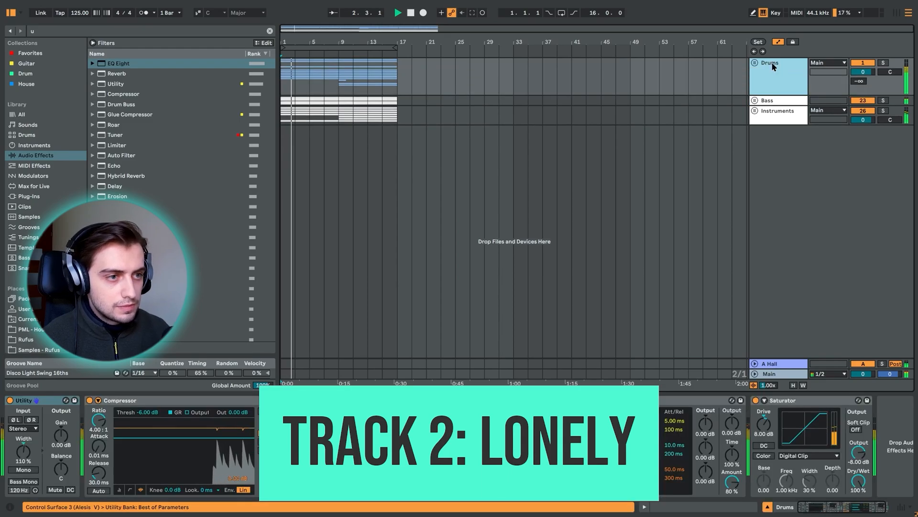
drag(297, 44, 298, 100)
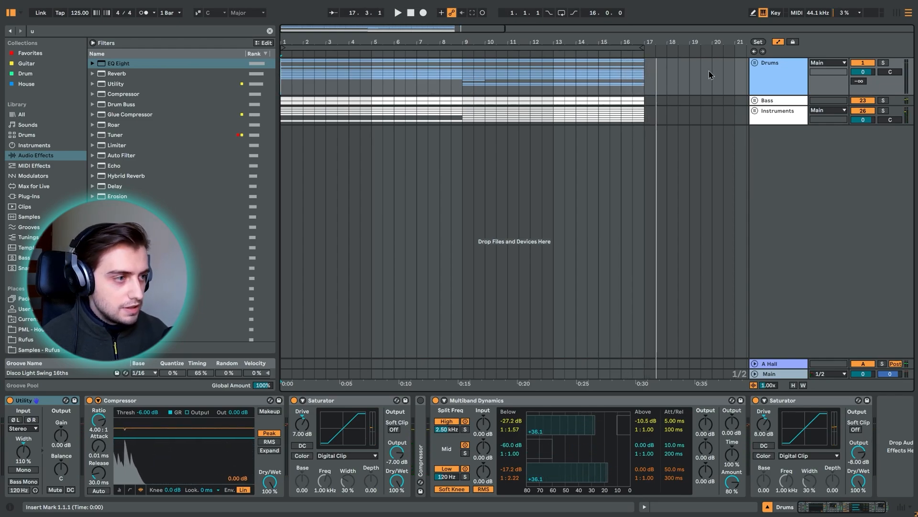
Unfold the Drums group, select the Kick clip, and play the Kick track soloed from bar 1.
click(755, 111)
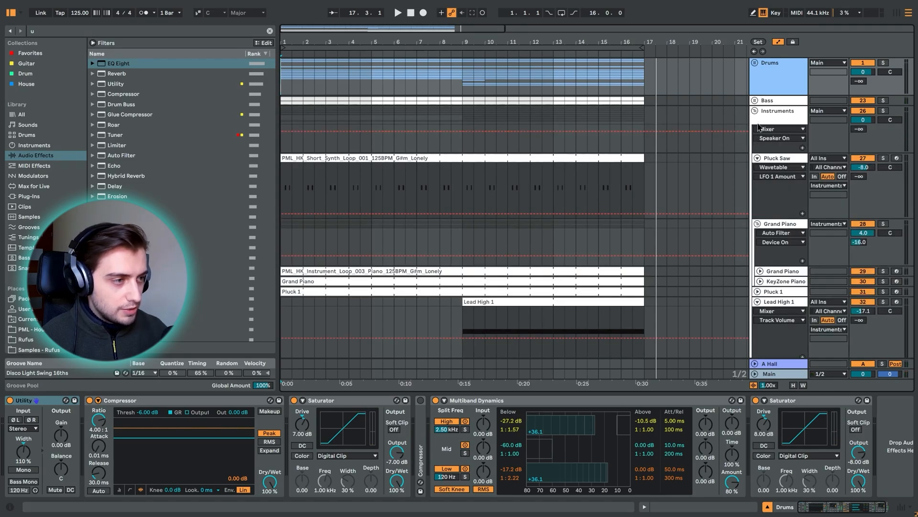
click(755, 111)
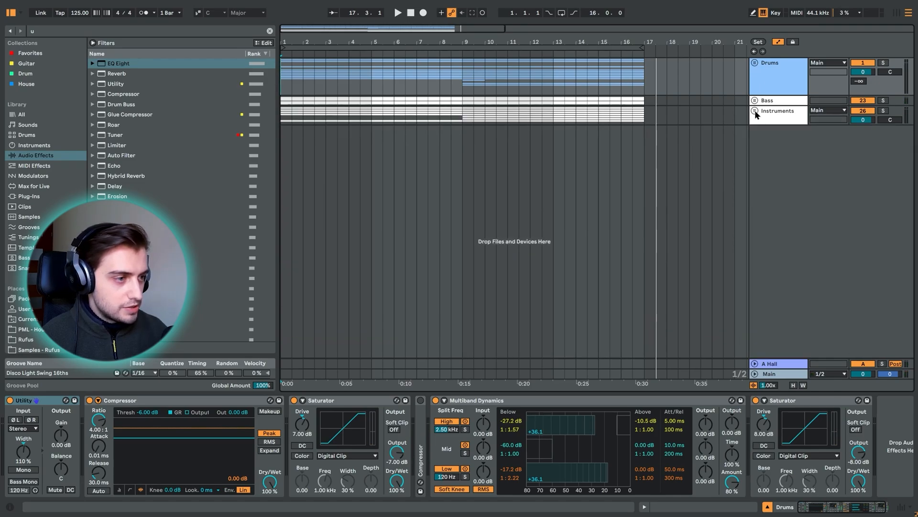
click(754, 62)
click(323, 111)
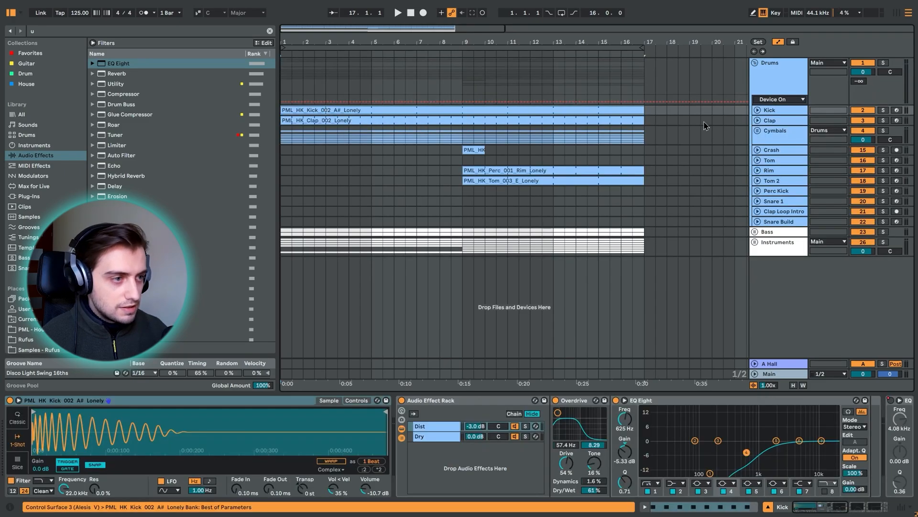
click(883, 111)
key(space)
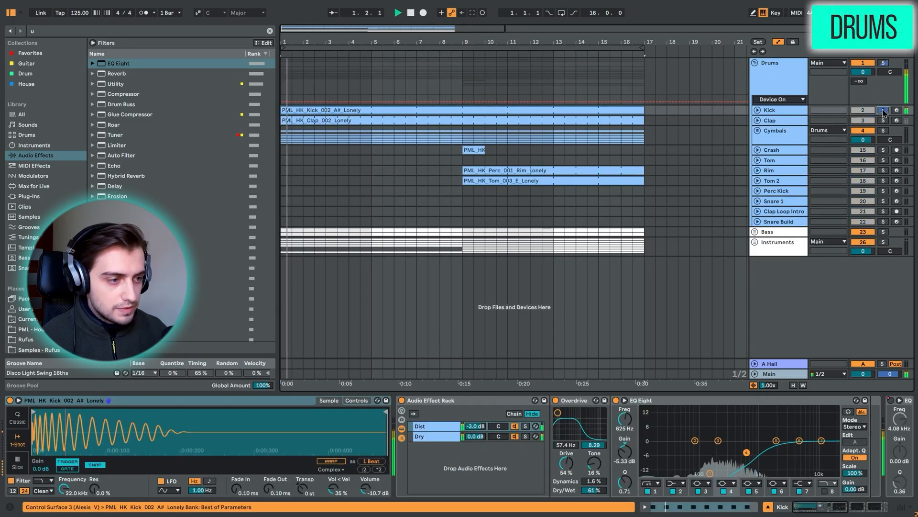
Compare the kick with its Audio Effect Rack bypassed and enabled, and look at the Dist chain's devices.
click(402, 401)
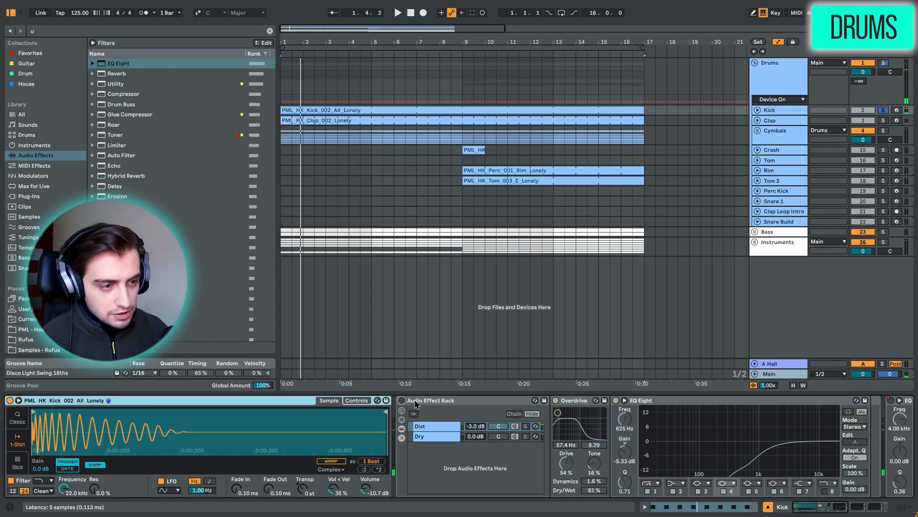
click(431, 429)
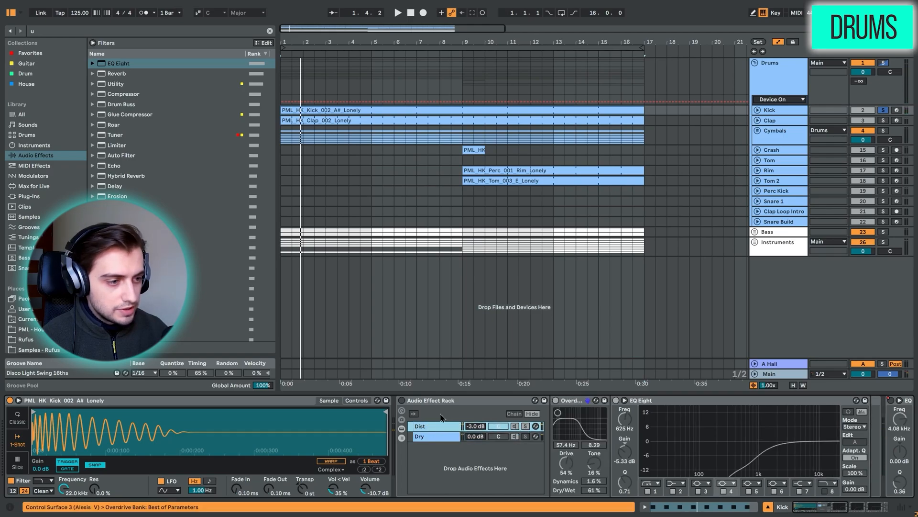
click(402, 401)
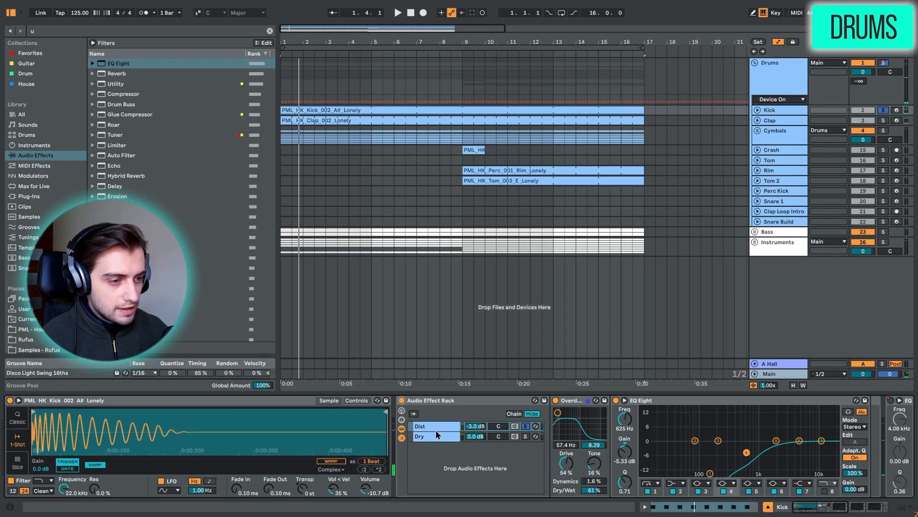
Listen to the Dry and Dist chains of the kick's rack separately and examine the Overdrive and EQ Eight devices.
click(437, 436)
click(525, 436)
key(space)
click(440, 427)
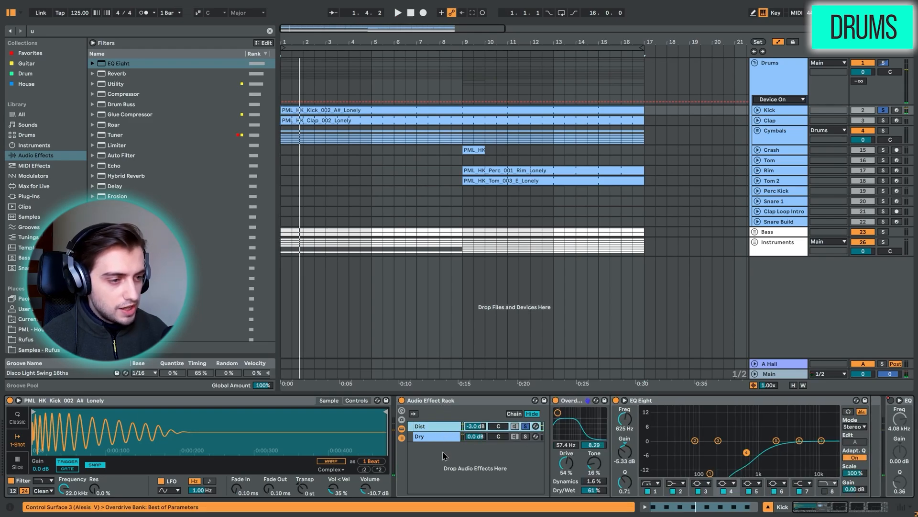
scroll(444, 455, right, 5)
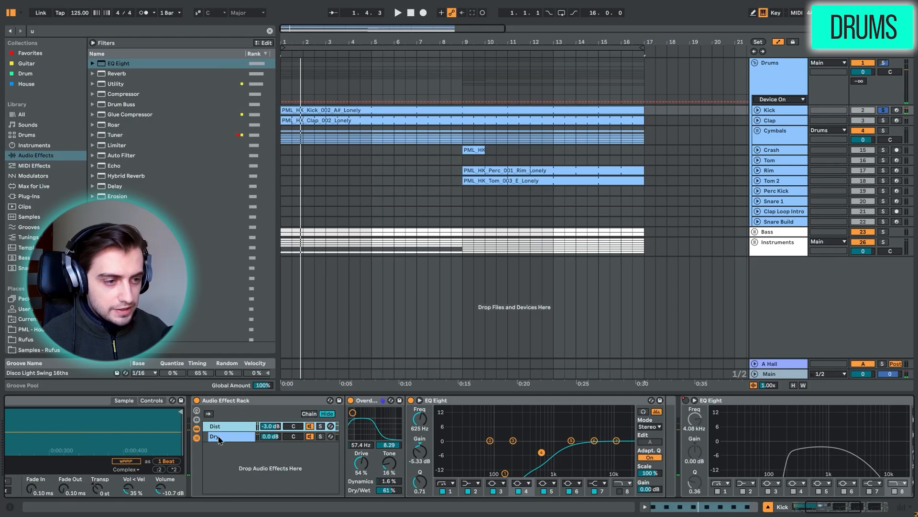
click(221, 436)
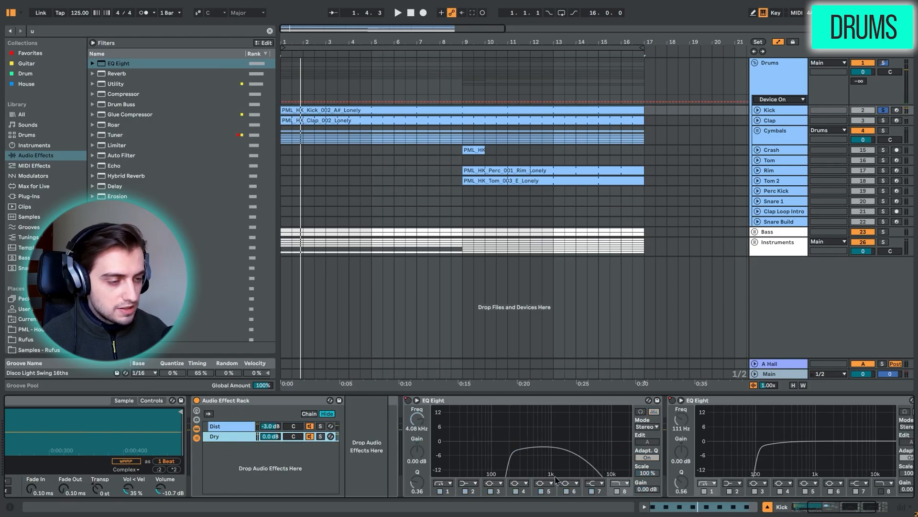
Unfold, solo and play the Clap track, and look over its Utility, EQ Eight and Sidechain compressor.
click(781, 122)
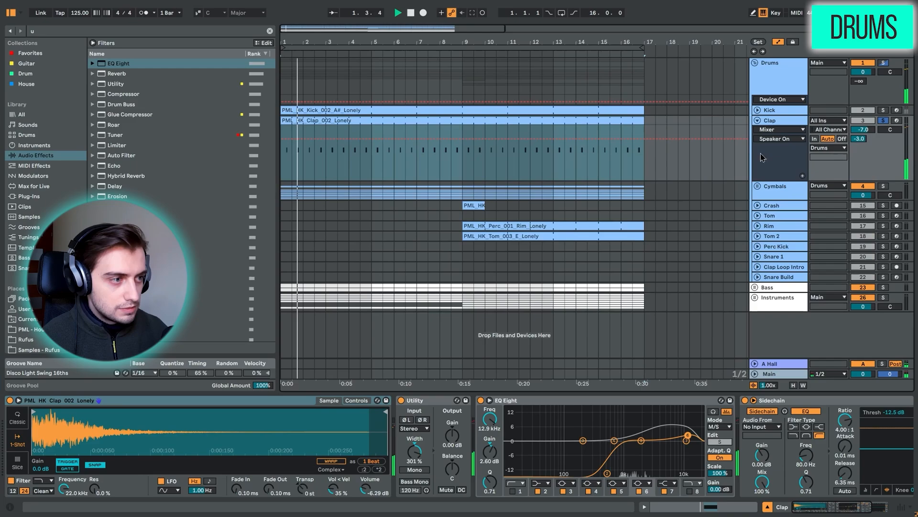
key(space)
drag(818, 509, 849, 513)
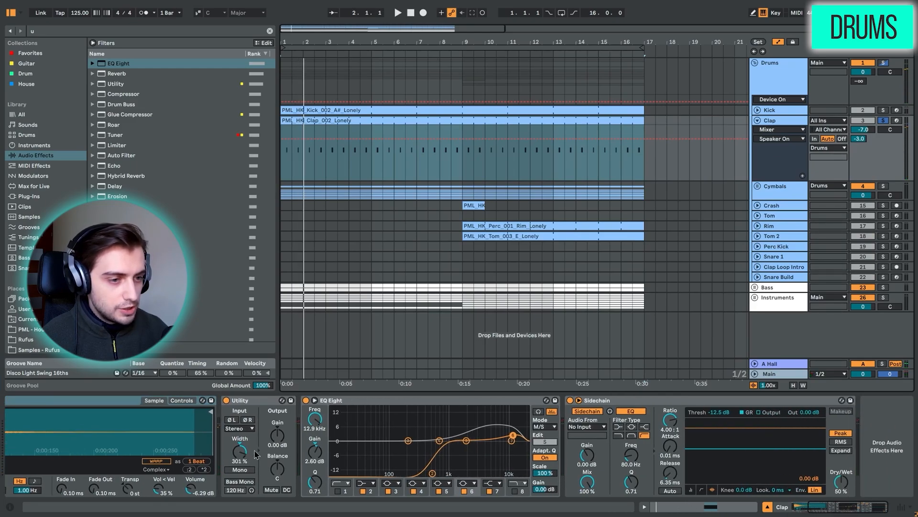
Unfold the Cymbals group, select Hat Open 2 to show its EQ Eight, and play it soloed from bar 1.
click(758, 187)
click(774, 235)
scroll(688, 242, down, 3)
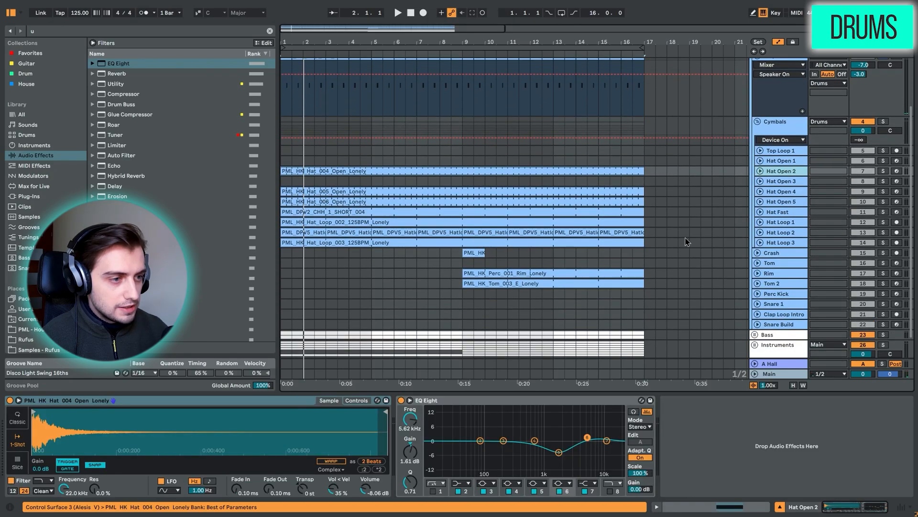
click(883, 171)
key(space)
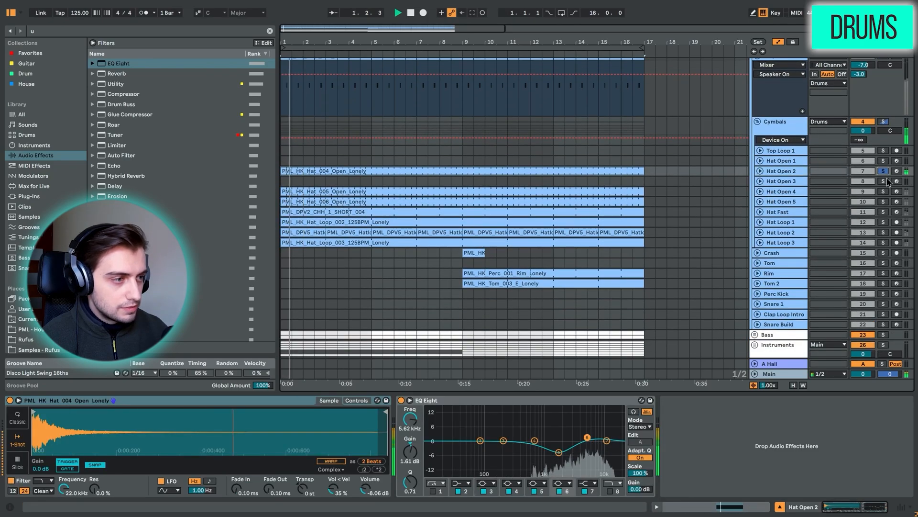
Add Hat Open 4, Hat Open 5, Hat Fast and Hat Loops 1 to 3 to the solo one by one during playback.
click(883, 191)
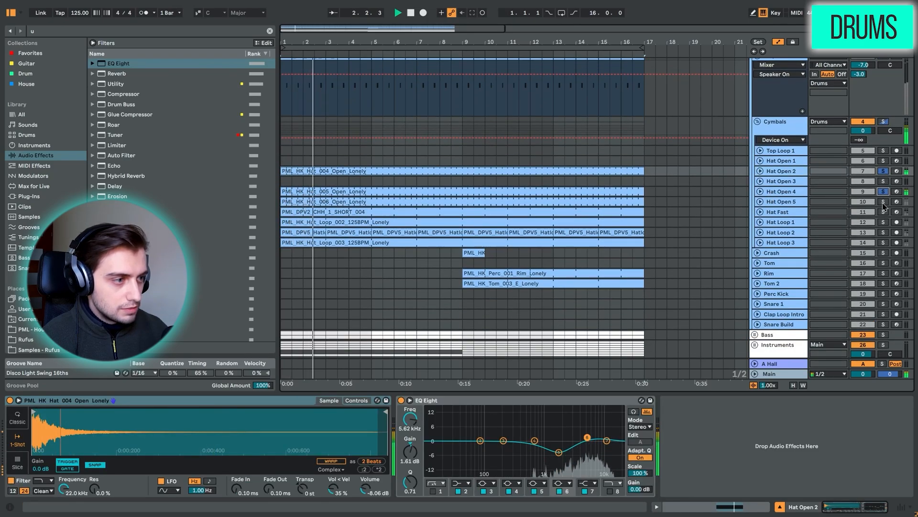
click(883, 202)
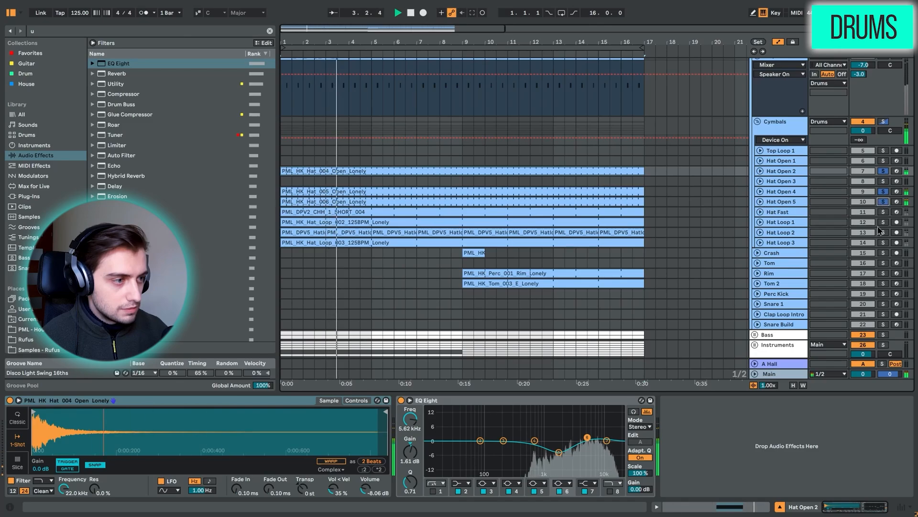
click(883, 212)
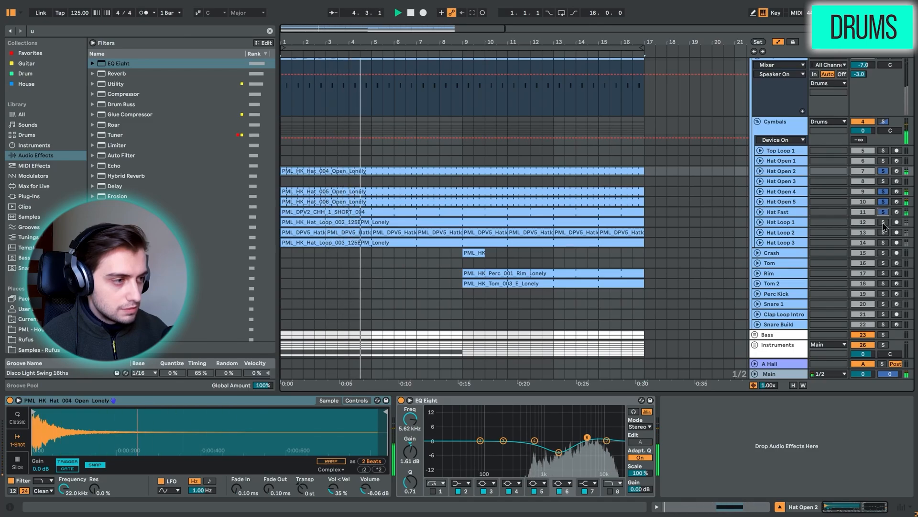
click(883, 222)
click(883, 233)
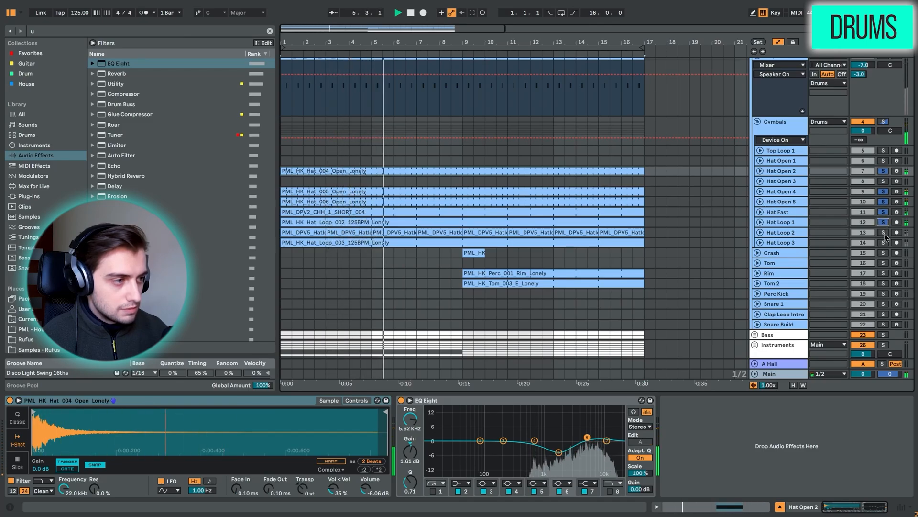
click(884, 242)
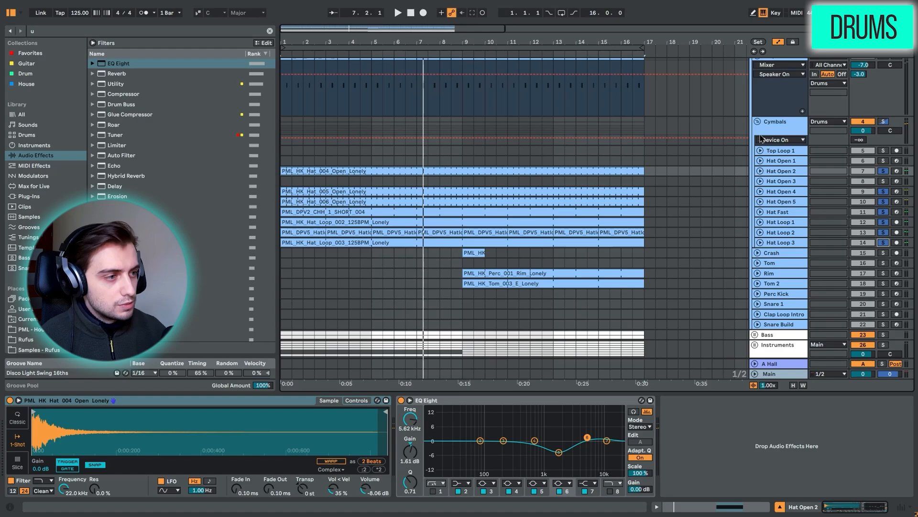
Unfold Hat Open 2, solo it alone, and play it while comparing its note pattern with a clap hit.
click(760, 171)
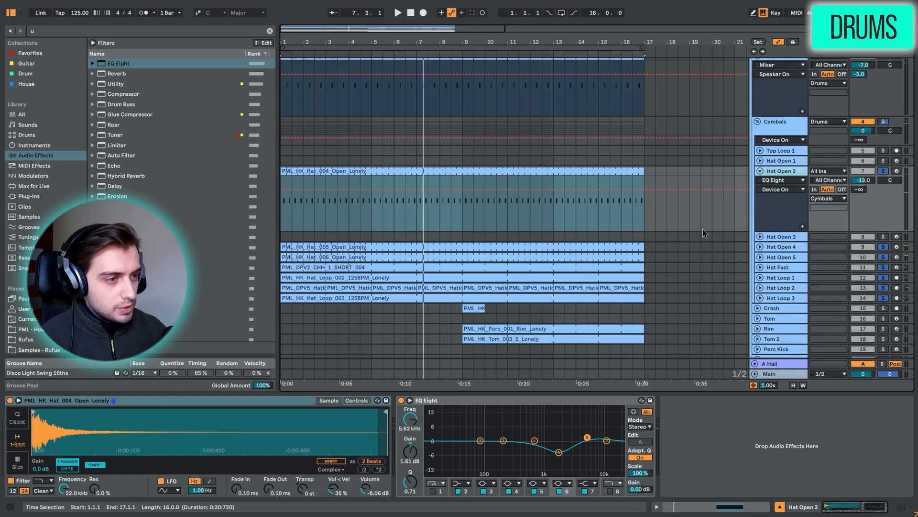
click(883, 172)
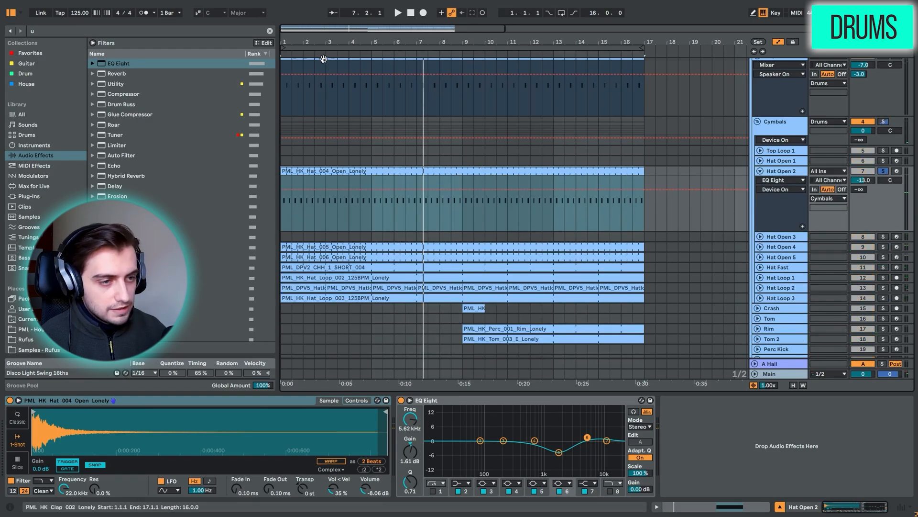
key(space)
key(plus)
key(plus)
drag(314, 89, 323, 88)
key(space)
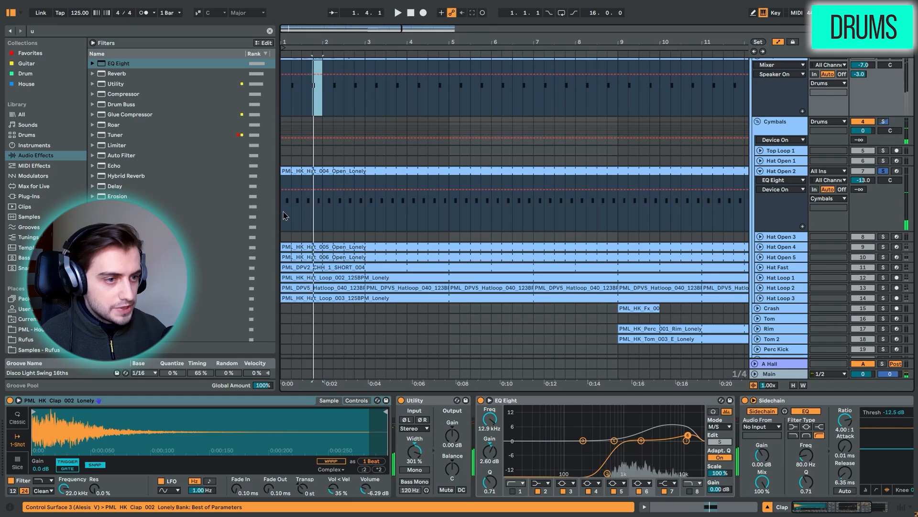
click(285, 215)
Unfold Hat Open 4 and play its clip soloed together with Hat Open 2.
click(760, 247)
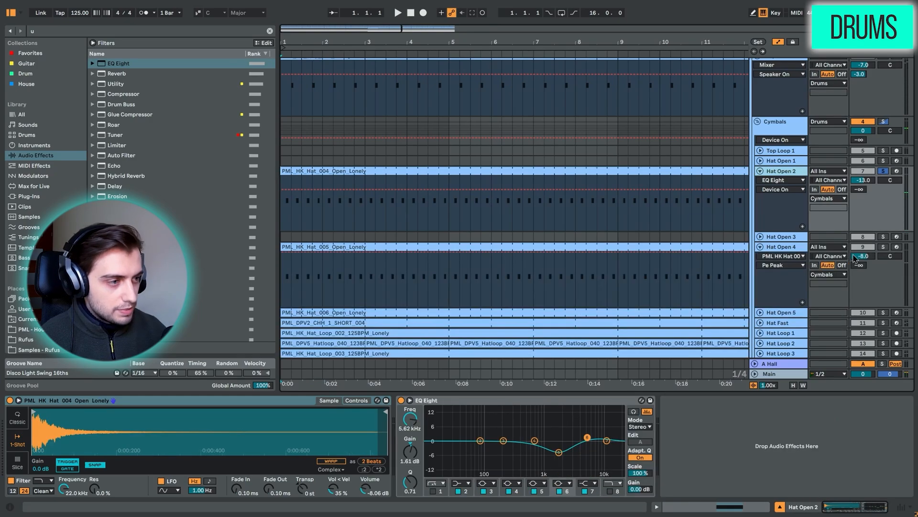
click(777, 249)
click(576, 247)
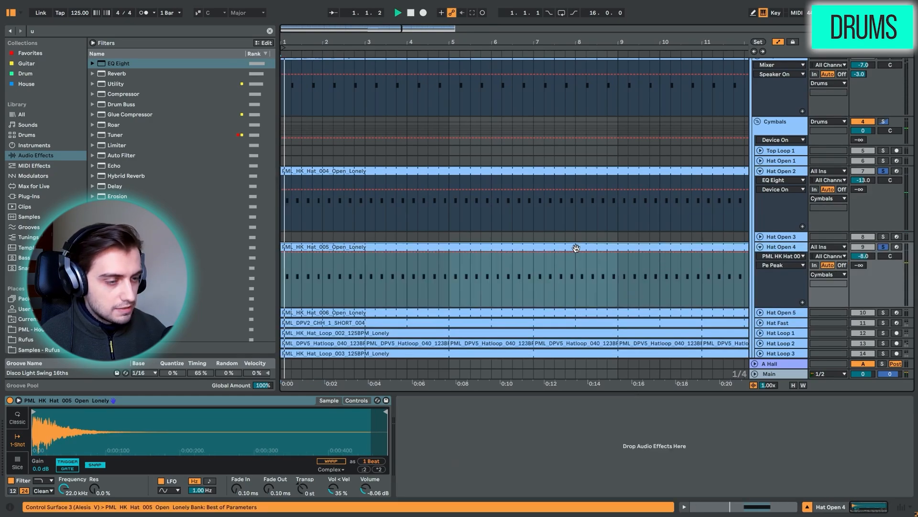
scroll(576, 248, down, 3)
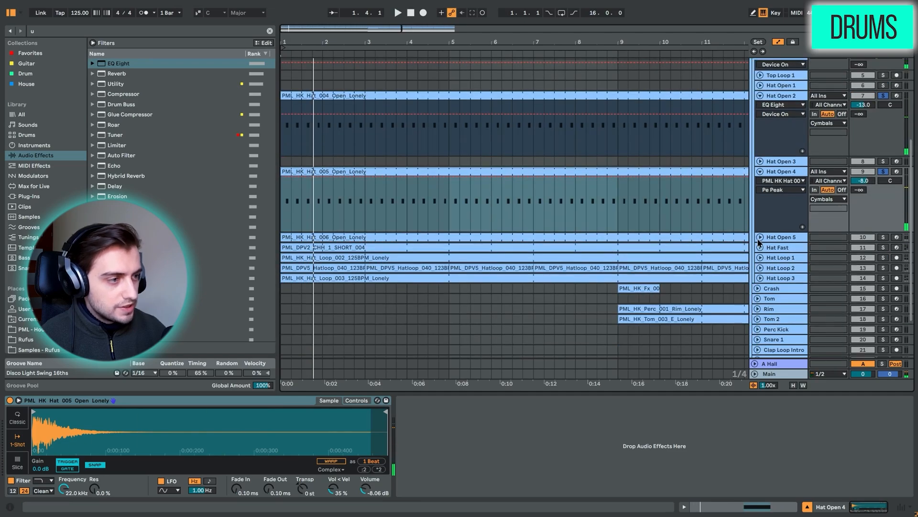
Unfold Hat Open 5, play it together with the soloed open hats, and unfold Hat Fast to view the patterns.
click(760, 238)
click(660, 237)
scroll(662, 239, down, 2)
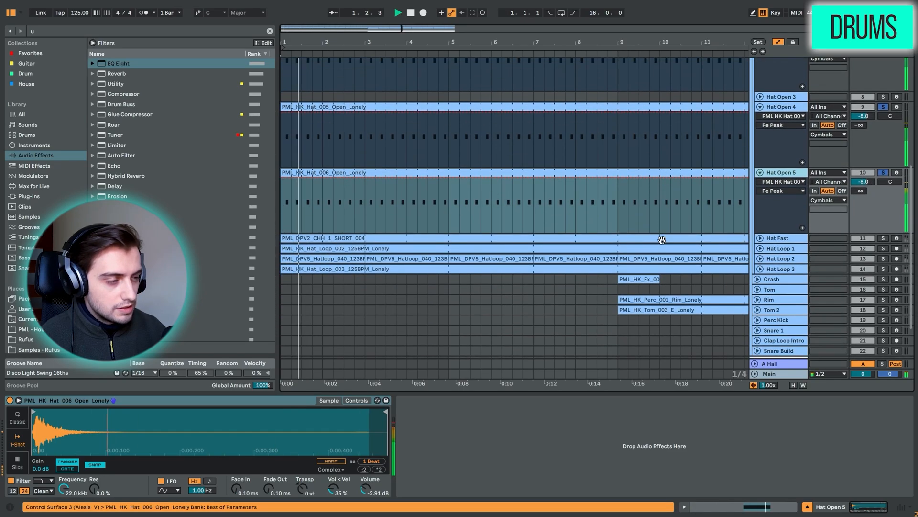
key(space)
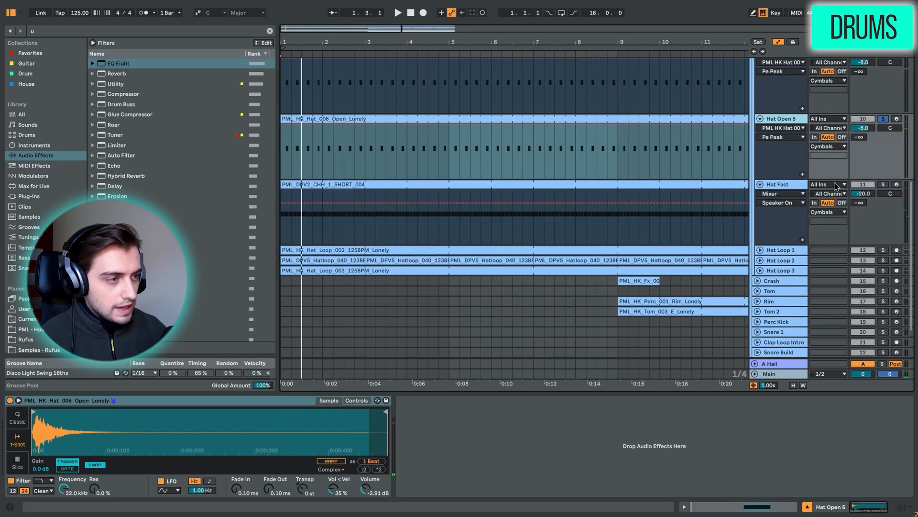
scroll(791, 137, up, 5)
scroll(776, 152, down, 3)
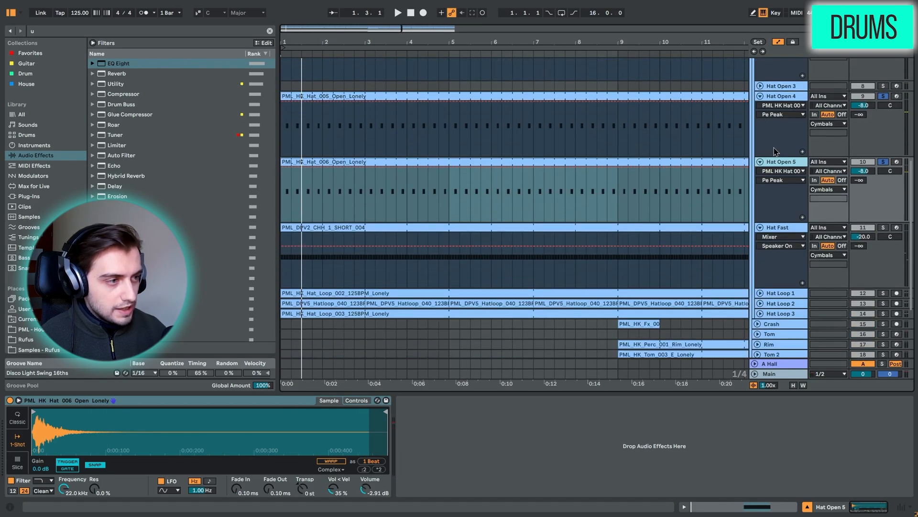
scroll(764, 245, down, 2)
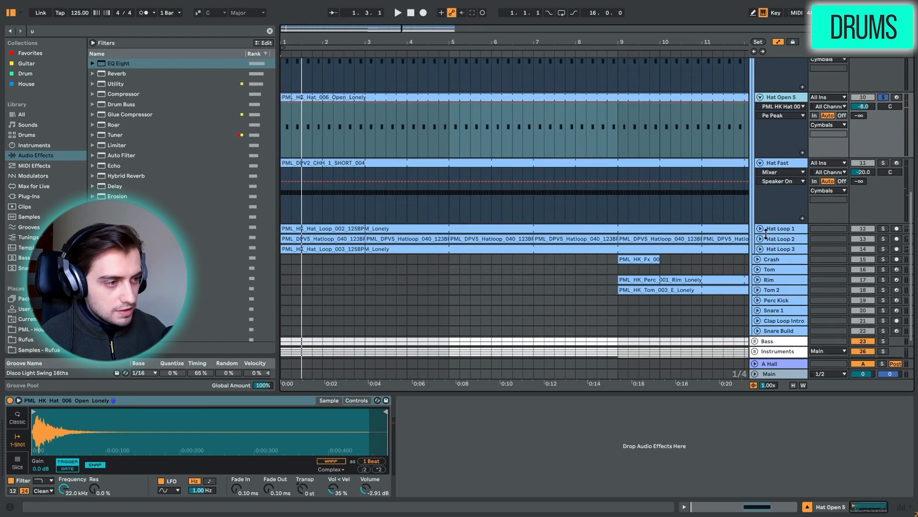
Unfold and play Hat Loop 1 soloed, add Hat Loop 2, and show the second loop's Compressor, EQ Eight and Auto Pan.
click(760, 228)
scroll(770, 225, down, 2)
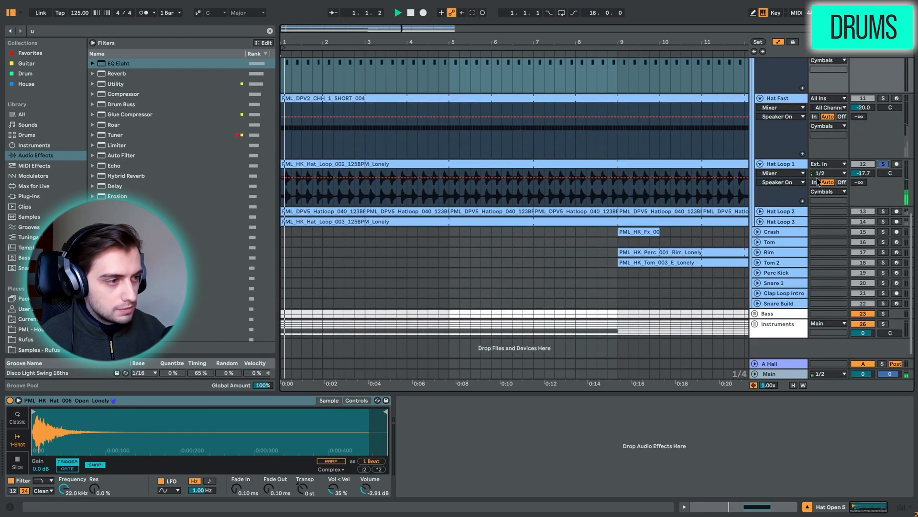
click(760, 211)
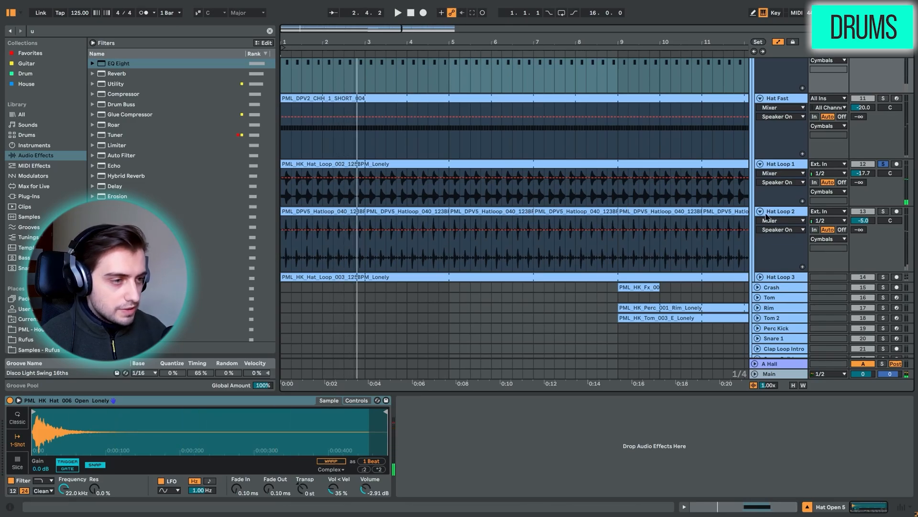
click(786, 215)
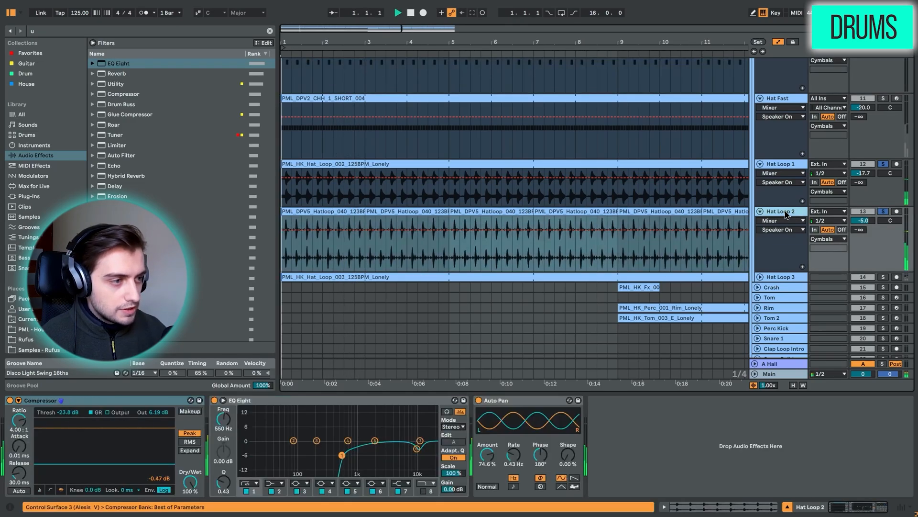
Play Hat Loop 2 soloed alone, then unfold Hat Loop 3 and play it soloed together with Hat Loop 2.
click(883, 211)
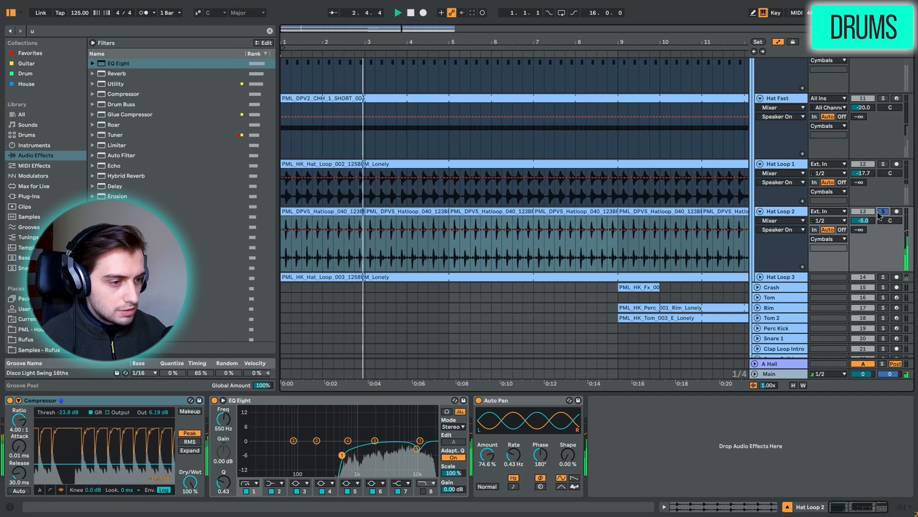
key(space)
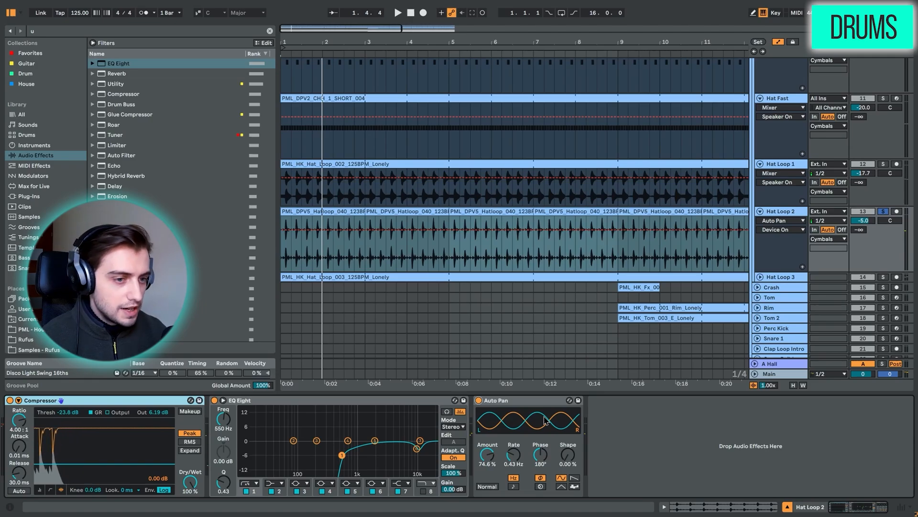
click(760, 277)
click(883, 276)
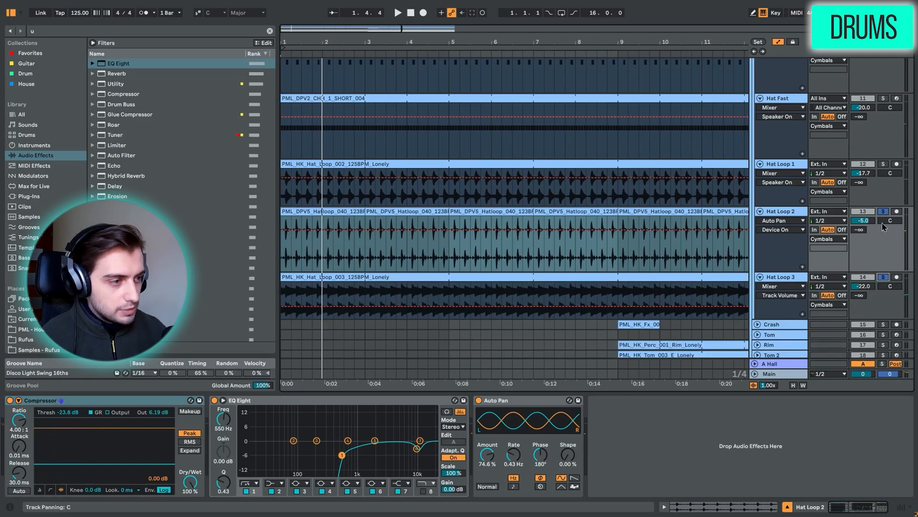
key(space)
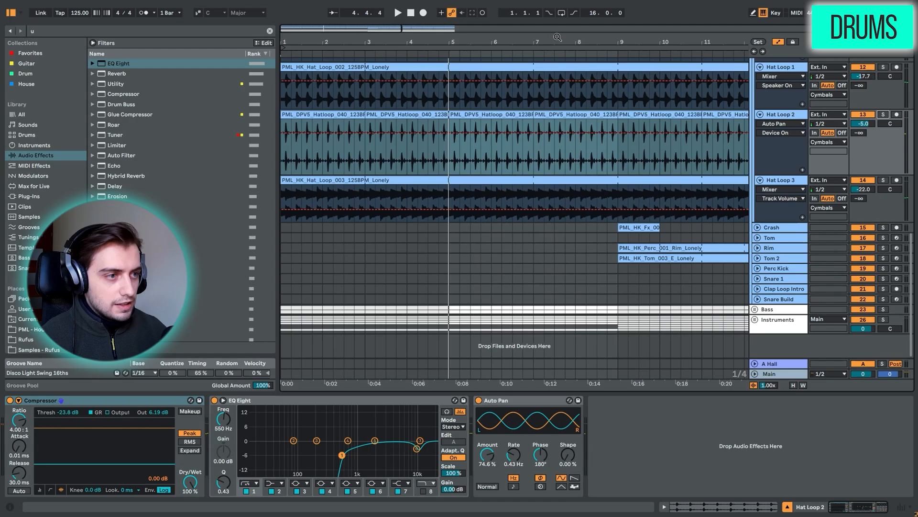
Play the Crash clip soloed from bar 9, then unfold Rim and play it soloed over the same bar.
drag(557, 37, 369, 84)
click(373, 225)
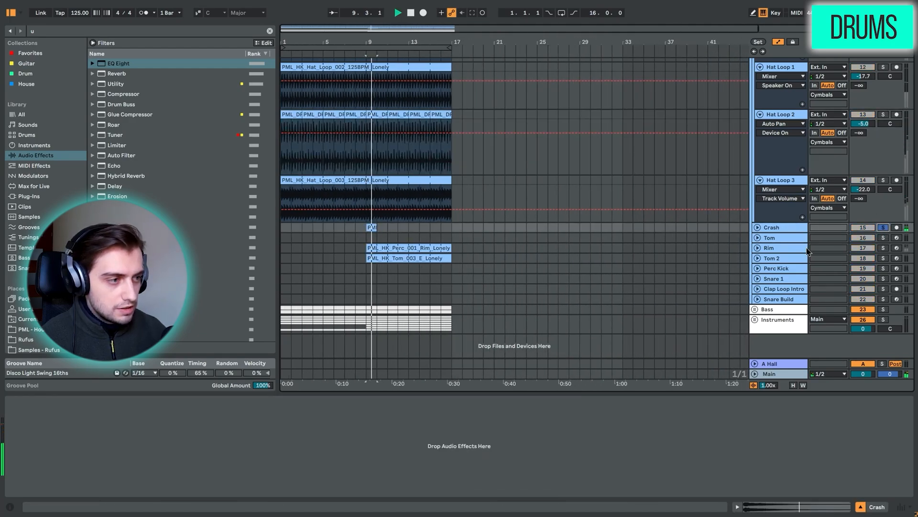
click(888, 249)
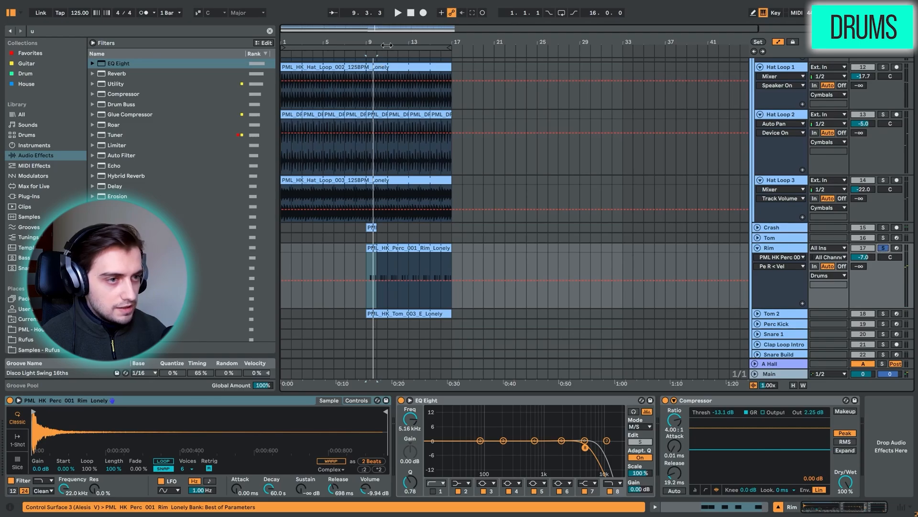
drag(387, 45, 402, 91)
key(space)
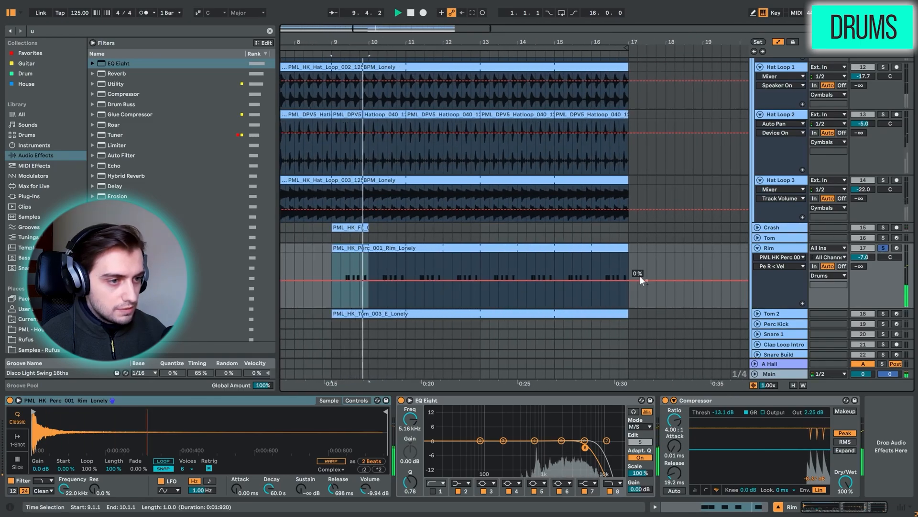
key(space)
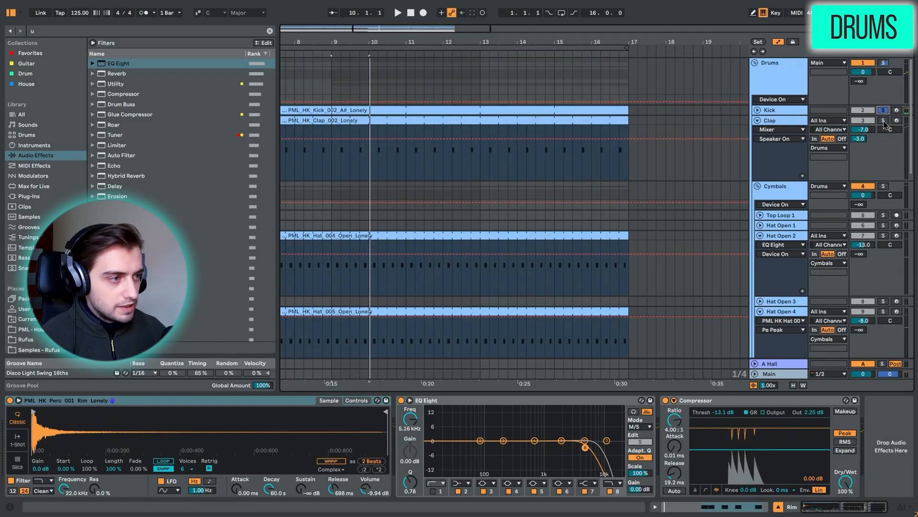
Add Clap to the soloed Kick and Rim, play them together from bar 9, and select the Rim clip.
click(884, 121)
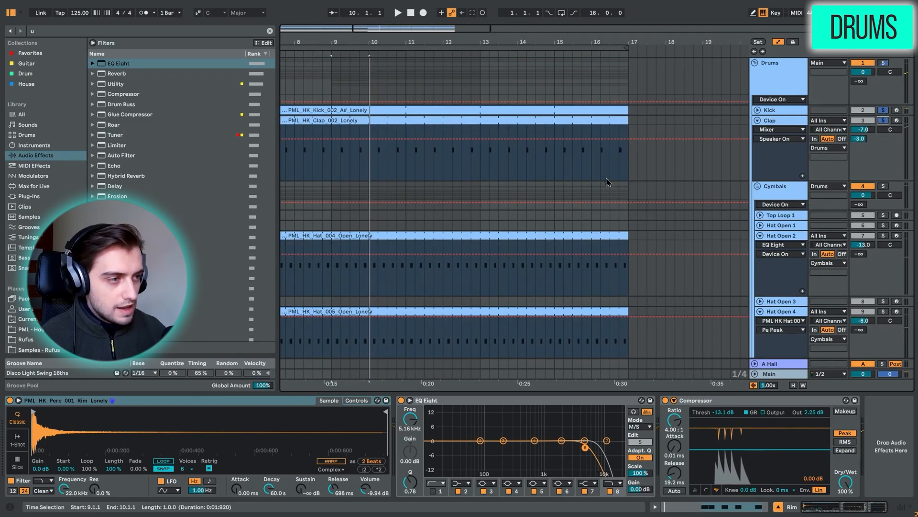
key(space)
key(space)
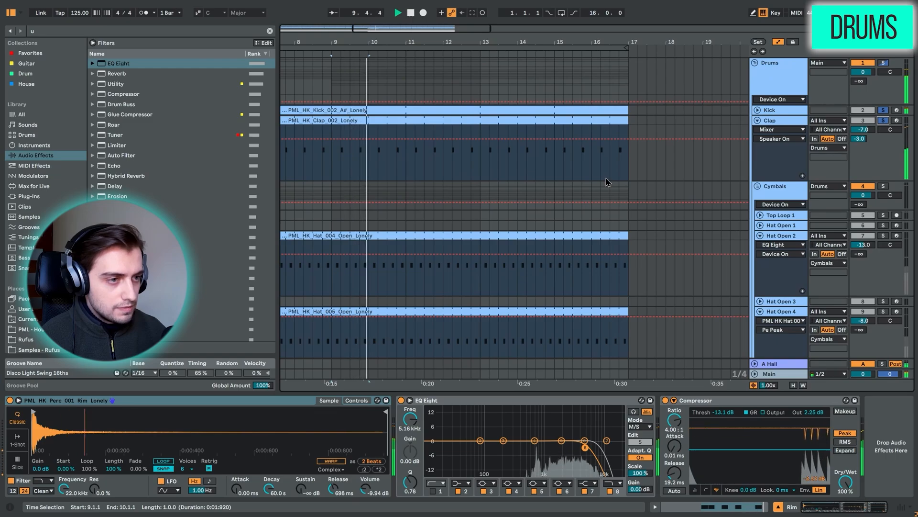
scroll(604, 184, down, 10)
click(345, 208)
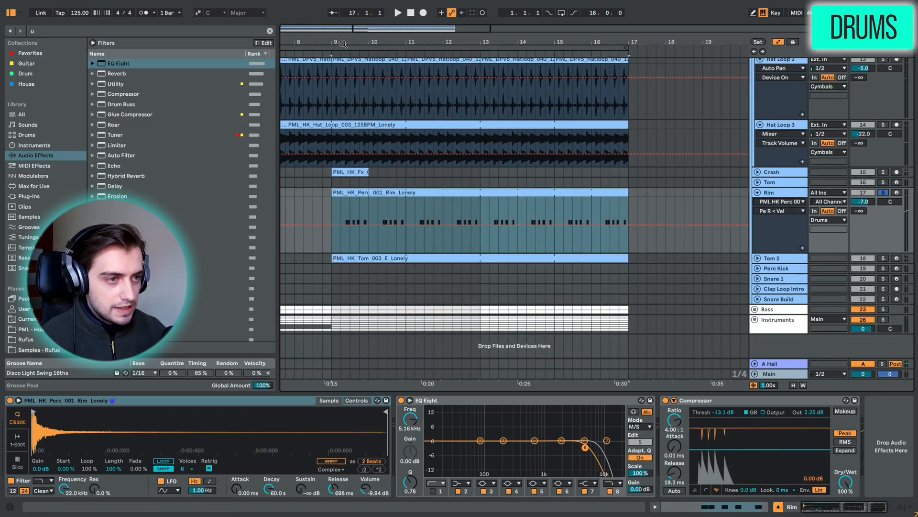
Unfold Tom 2 and inspect its clip in the arrangement.
key(z)
click(758, 258)
click(412, 251)
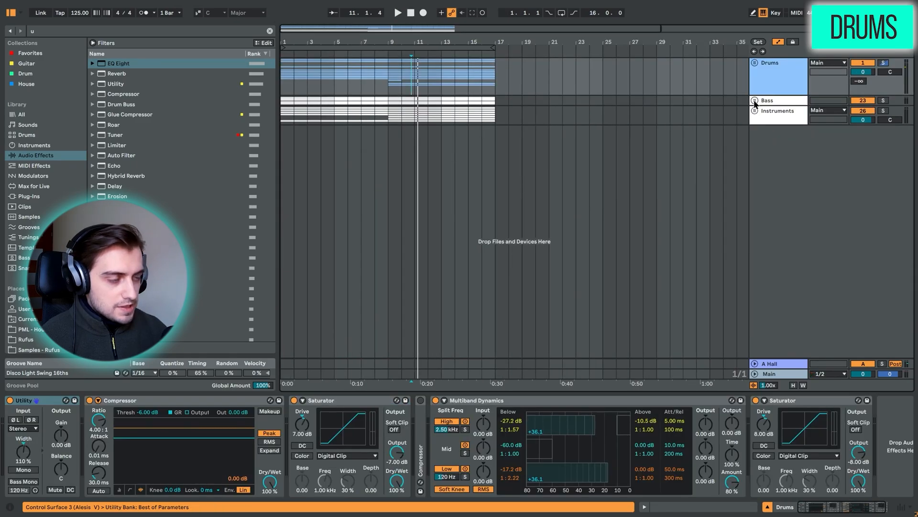
Unfold and solo the Bass group, unfold Bass Sub and Bass Pluck, and show Bass Sub's Wavetable and EQ Eight.
click(755, 100)
click(780, 100)
click(883, 101)
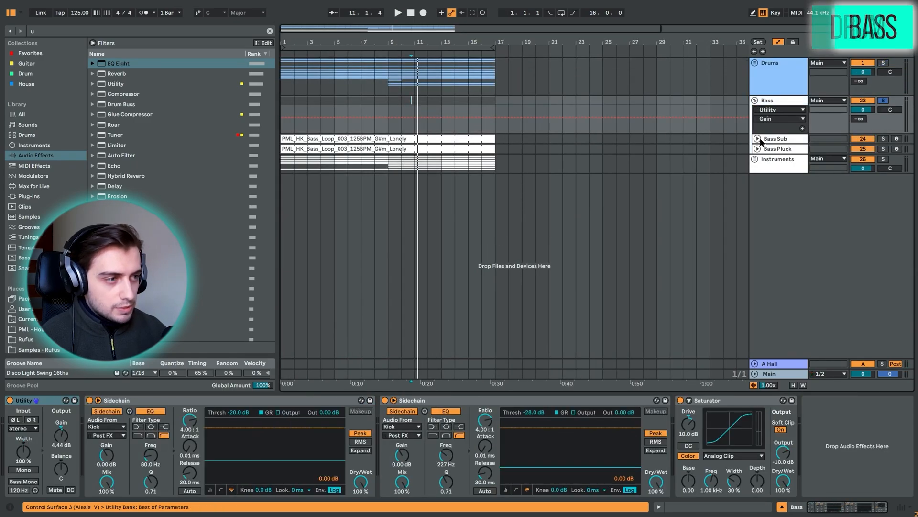
click(757, 139)
click(758, 186)
click(775, 139)
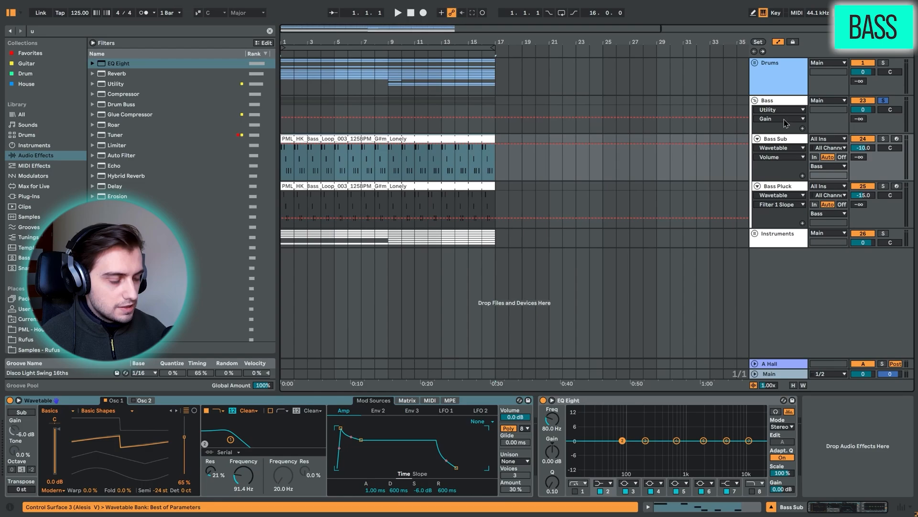
Play the soloed Bass group from the start and loop the first four bars with the notes in close view.
key(space)
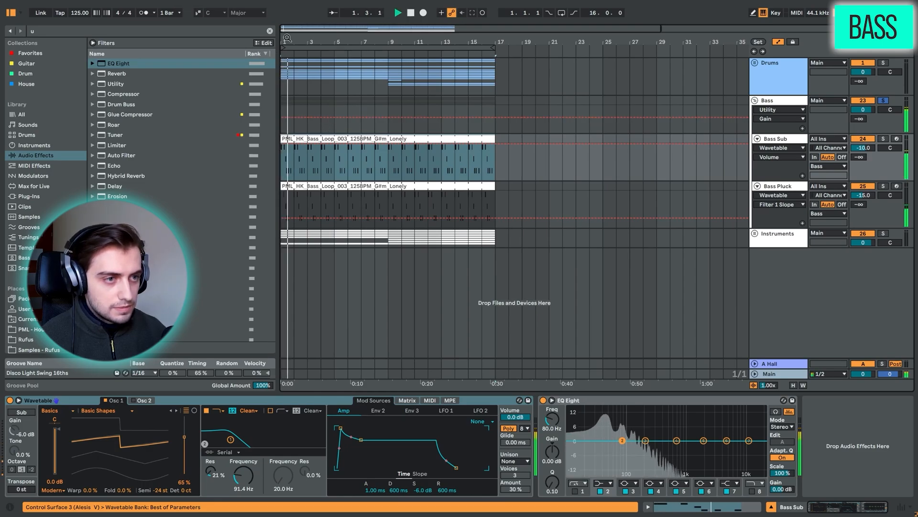
key(plus)
key(plus)
key(plus)
key(plus)
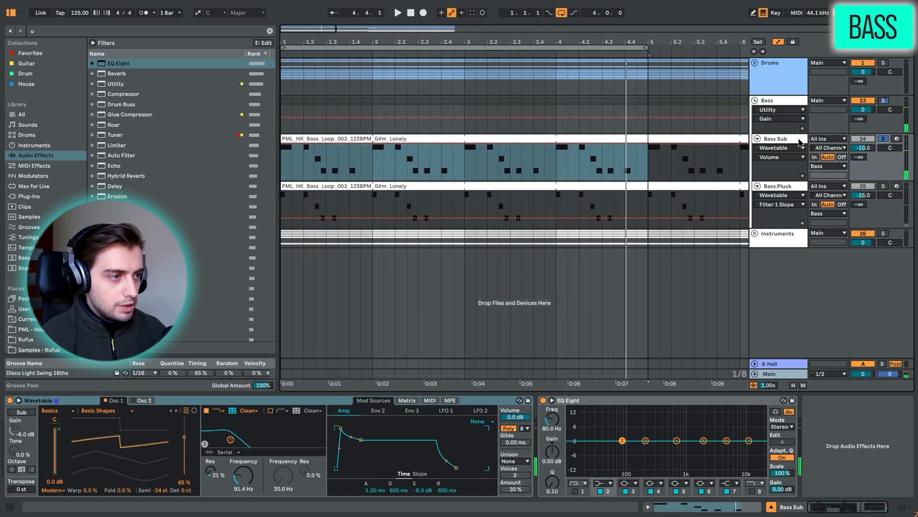
Play Bass Sub soloed from its clip to hear the sub pattern on its own.
click(628, 135)
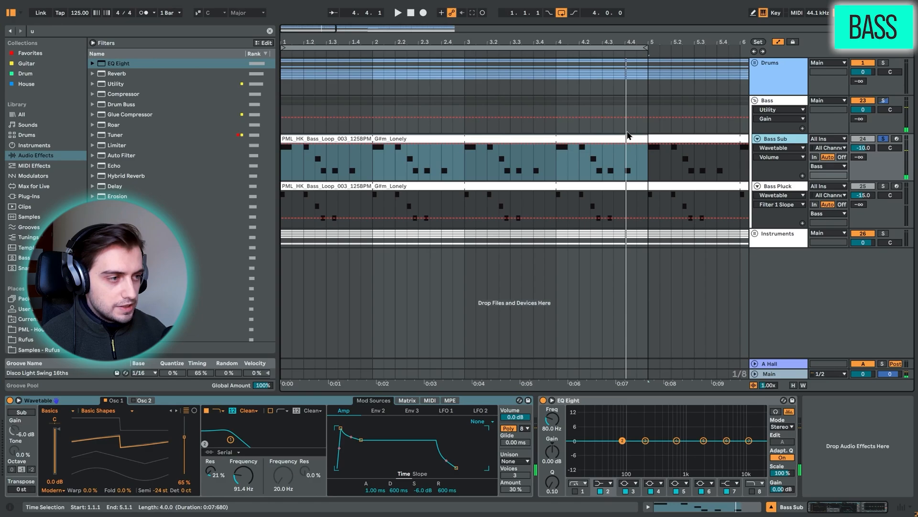
click(507, 136)
key(space)
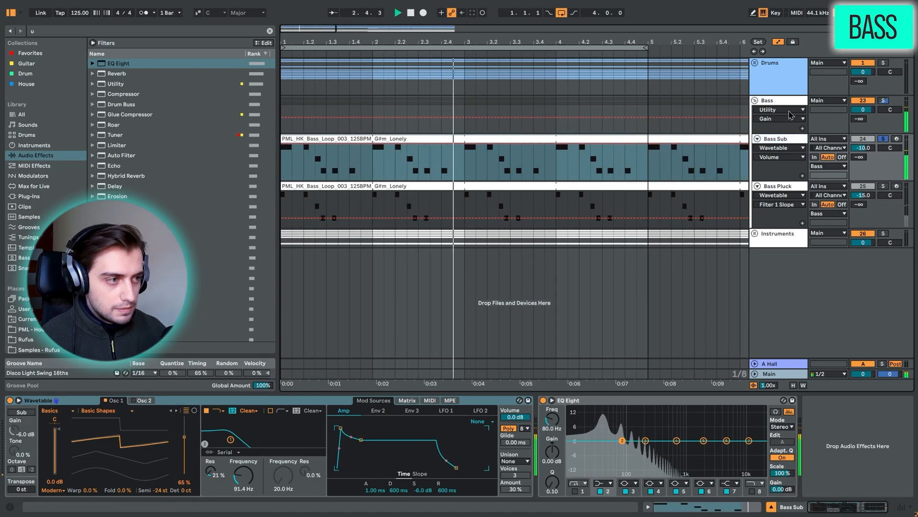
key(space)
Solo Bass Pluck and play it while examining its Wavetable, Reverb and EQ Eight.
click(777, 188)
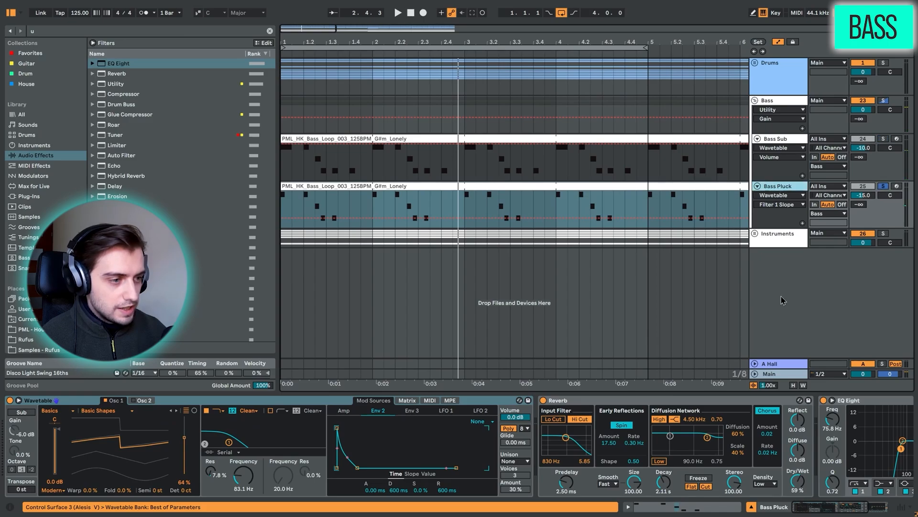
mouse_move(839, 510)
mouse_down()
mouse_move(848, 511)
mouse_move(835, 511)
mouse_up()
key(space)
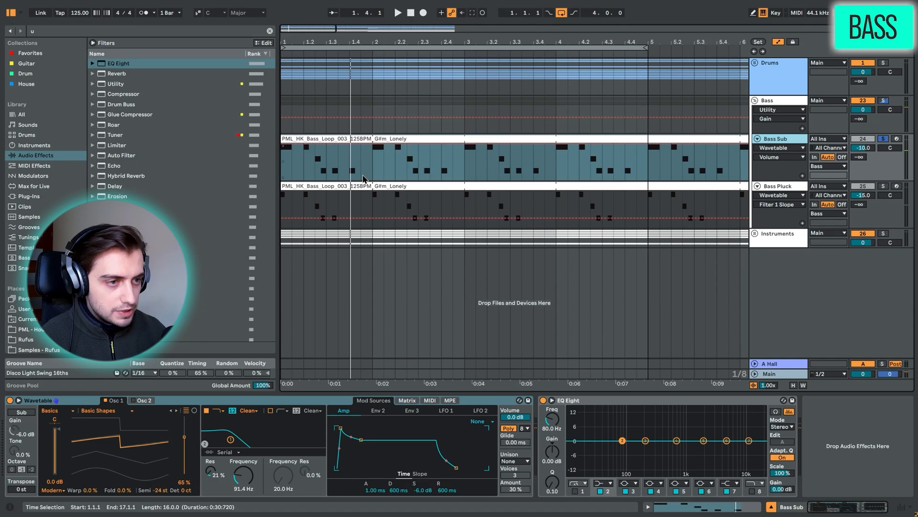
Play Bass Sub soloed, switch its Wavetable to Mono, and select the clip range from 1.4.1 to 2.1.1.
key(space)
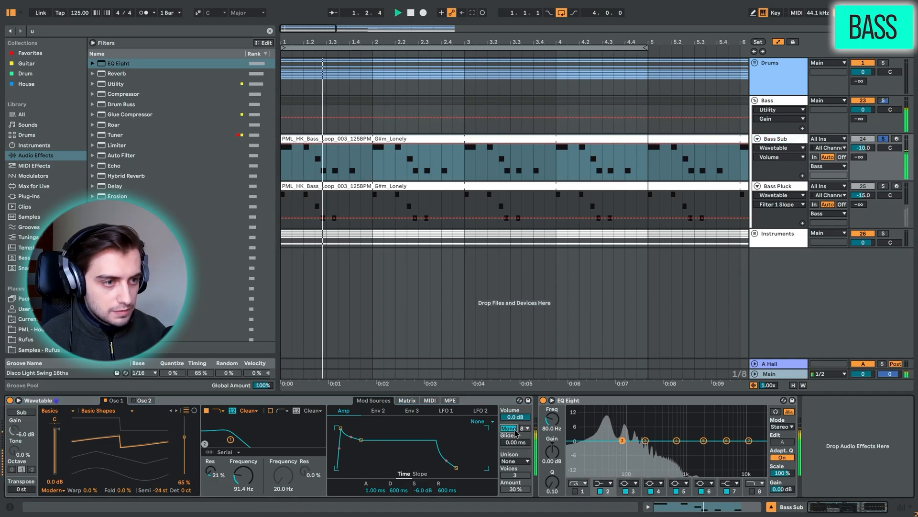
click(508, 428)
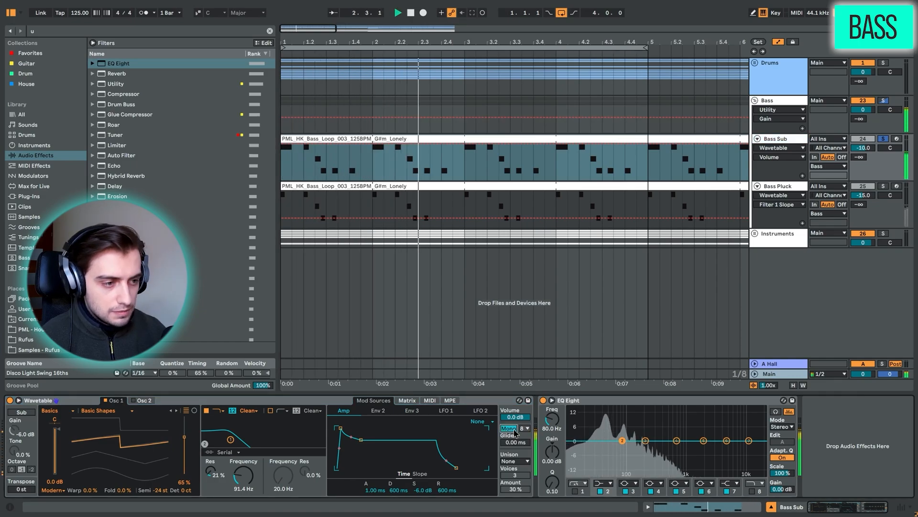
drag(348, 167, 374, 169)
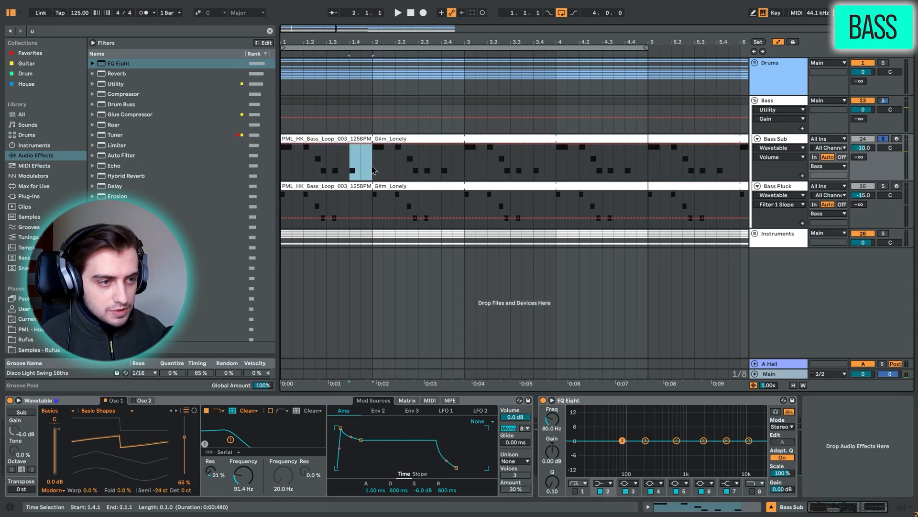
drag(293, 39, 336, 92)
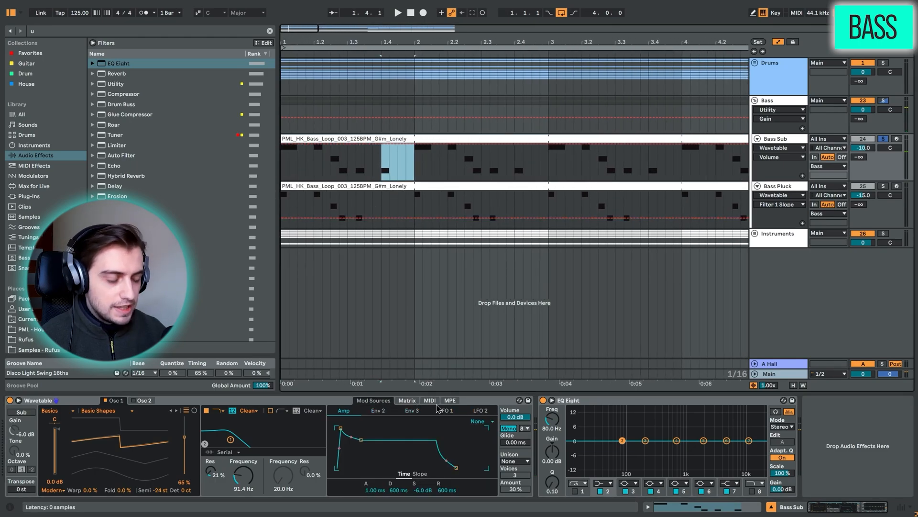
Play the selected Bass Sub range and delete the EQ Eight from the track.
click(565, 407)
key(space)
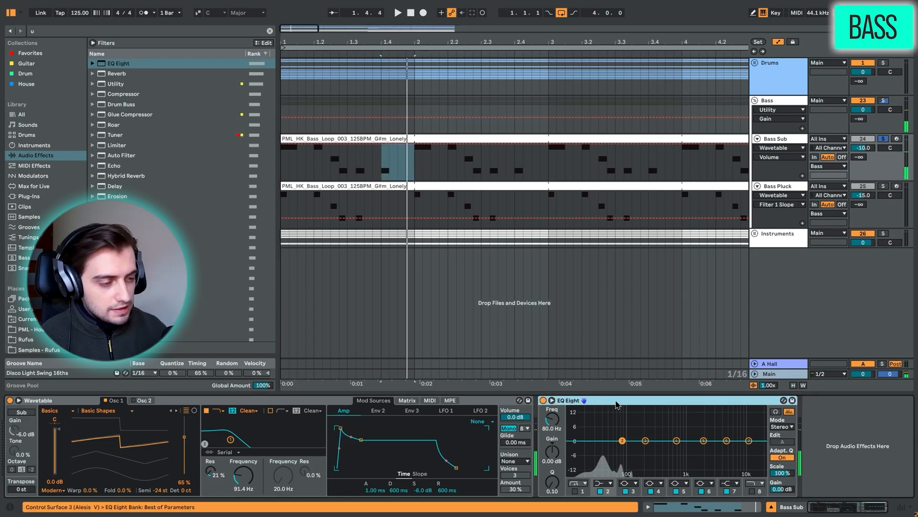
key(Delete)
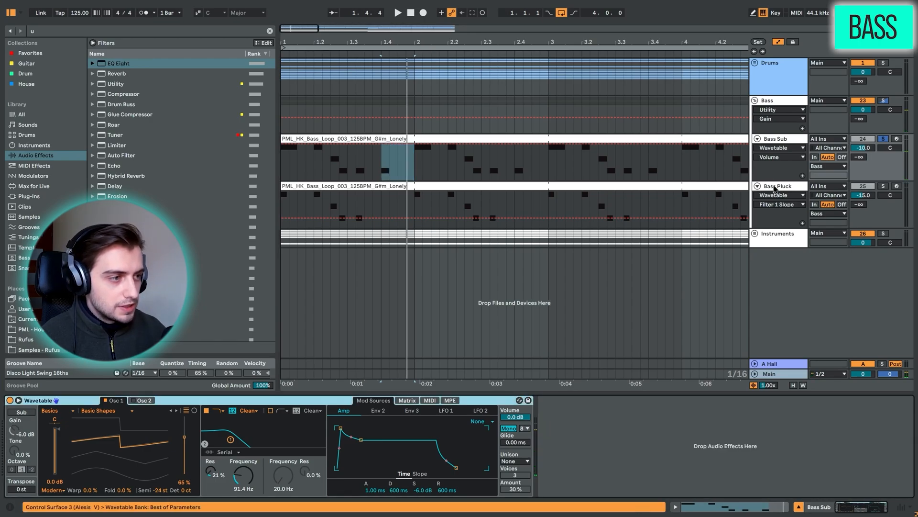
Select the Bass Pluck clip, play it soloed from the start, and look further along its device chain.
click(774, 188)
click(380, 186)
key(space)
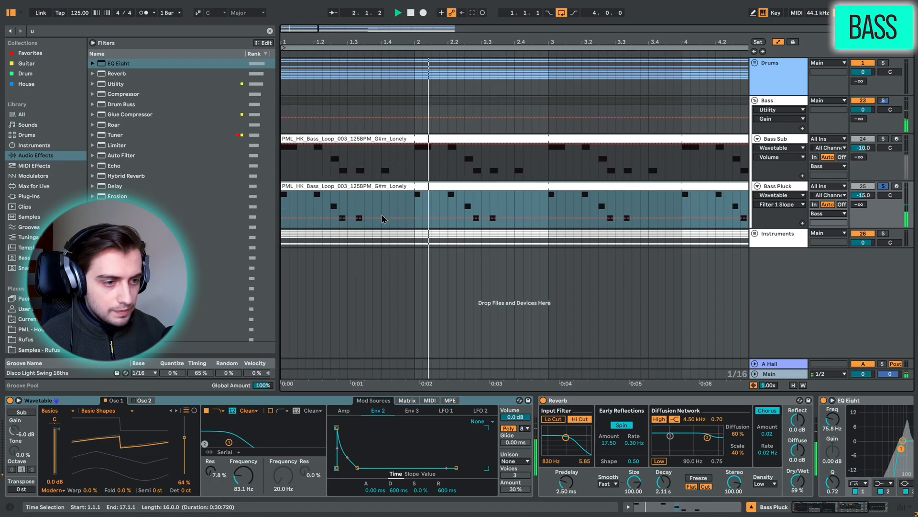
key(space)
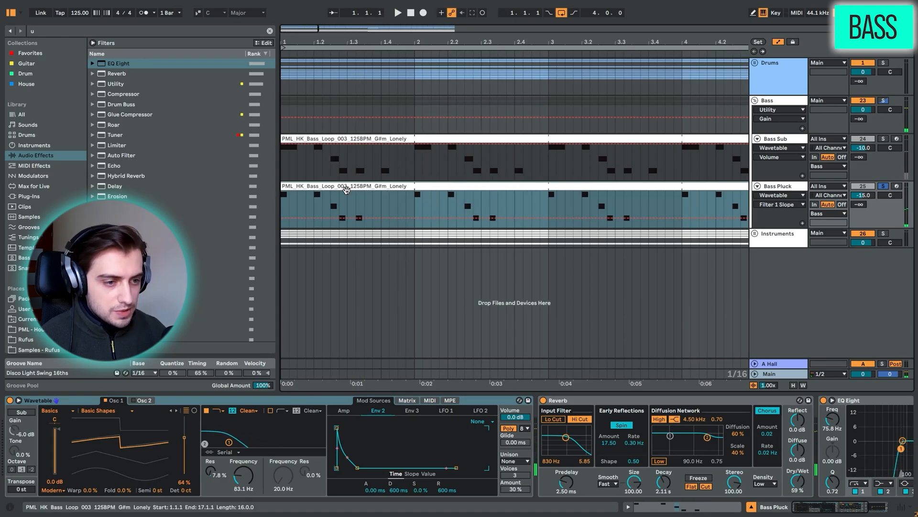
click(853, 508)
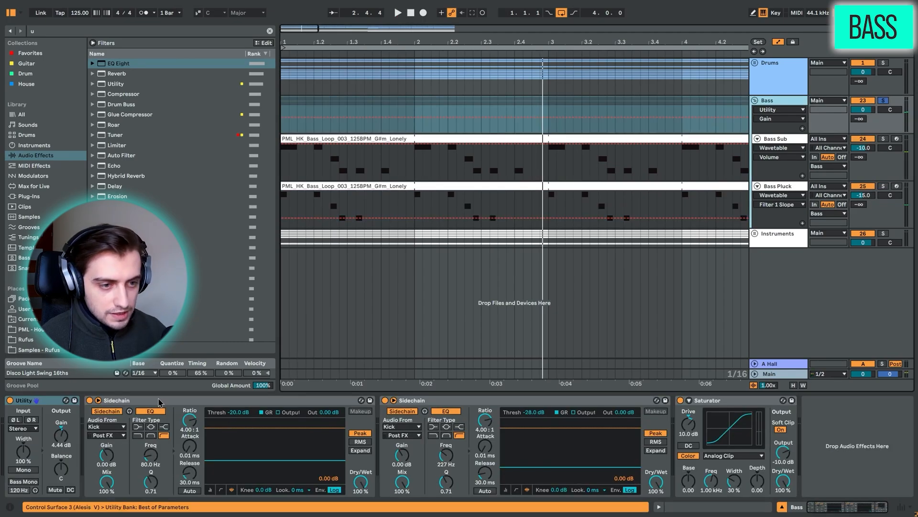
Examine the Bass group's two Sidechain compressors, selecting the first, and play the group.
click(159, 401)
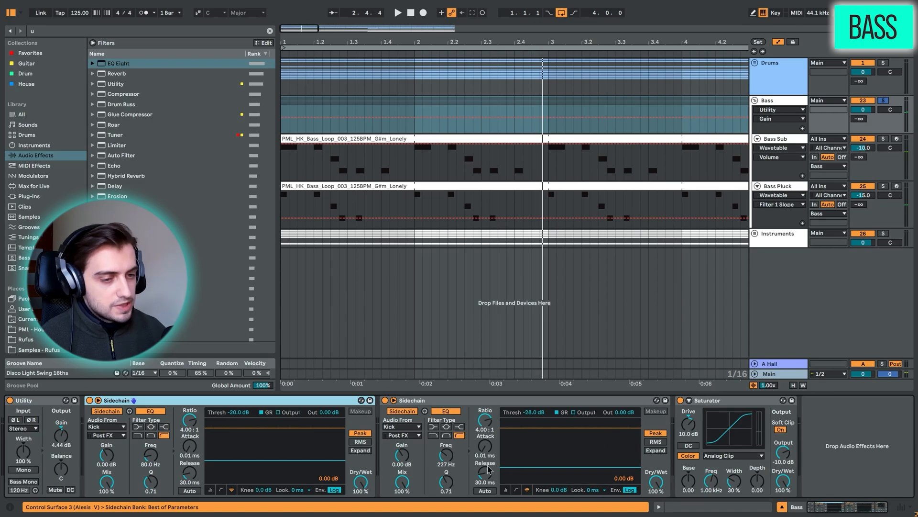
key(space)
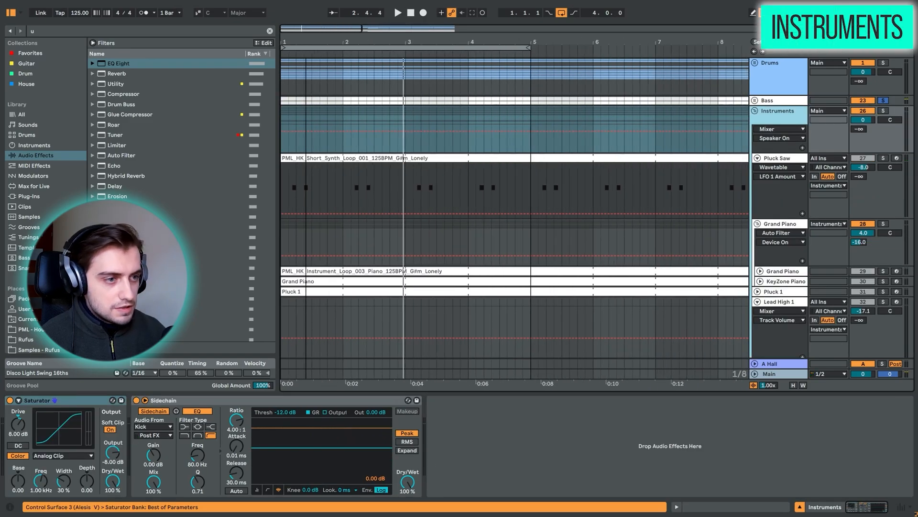
Play the soloed Grand Piano group and unfold its Grand Piano and KeyZone Piano tracks.
scroll(544, 256, down, 3)
scroll(554, 255, down, 3)
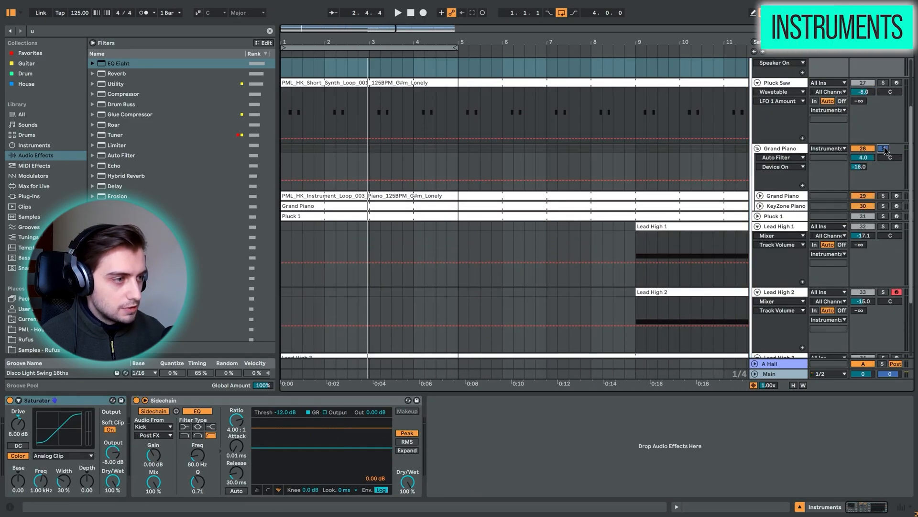
key(space)
click(760, 195)
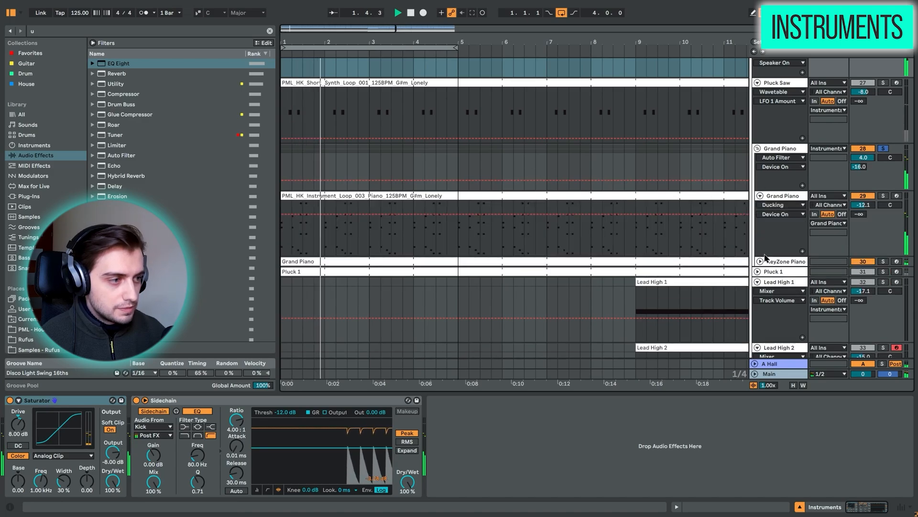
click(760, 261)
Solo the Grand Piano track inside the Grand Piano group, select its clip and play it from the start.
click(340, 195)
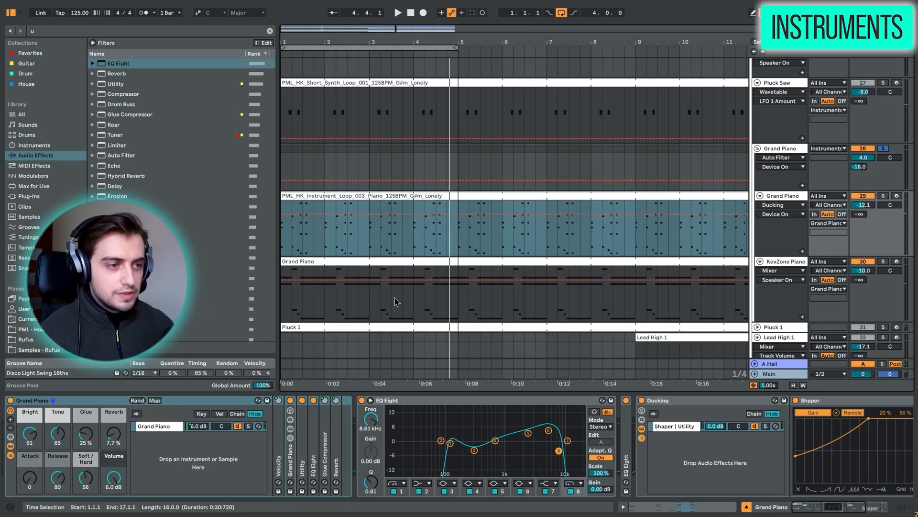
click(884, 196)
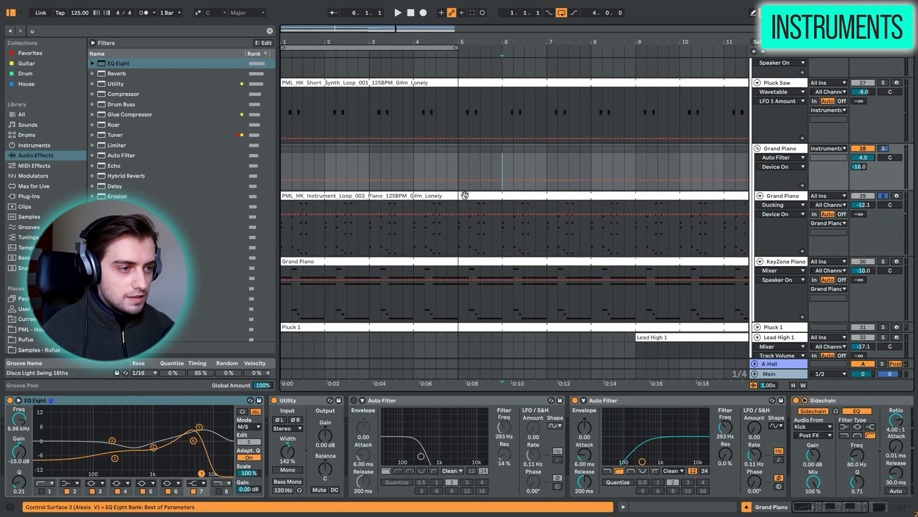
click(332, 194)
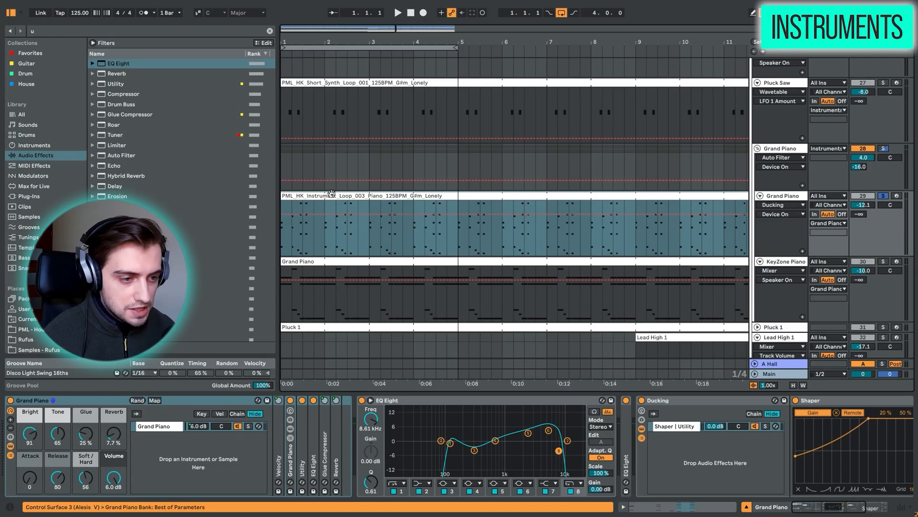
key(space)
scroll(404, 284, down, 3)
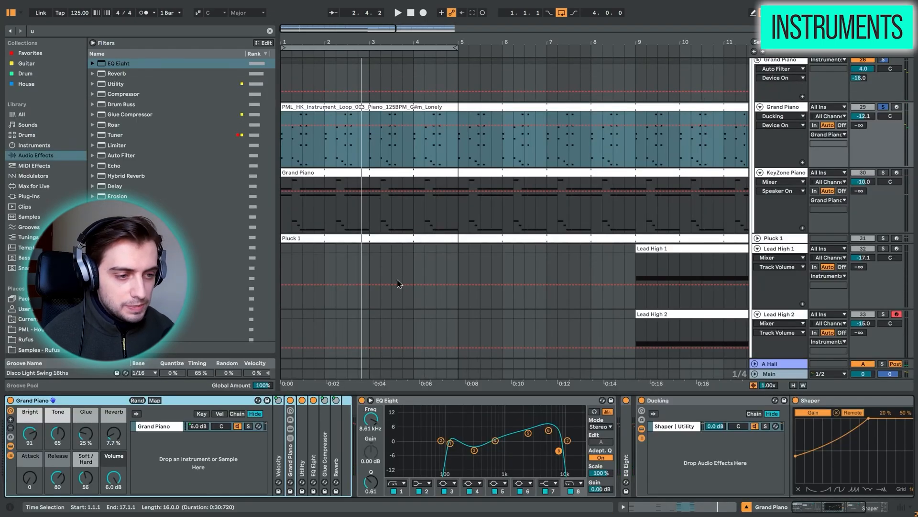
Play the Grand Piano track with its first EQ Eight bypassed and re-enabled to compare the sound.
click(362, 400)
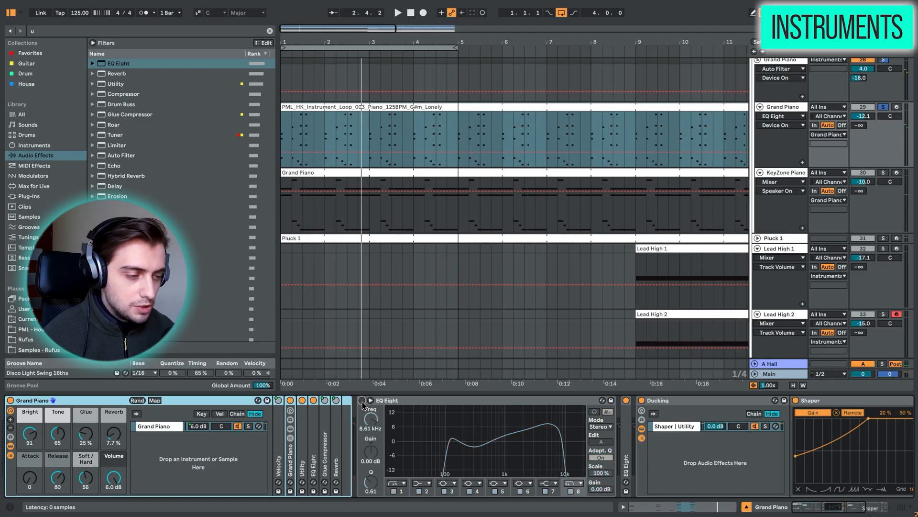
click(626, 400)
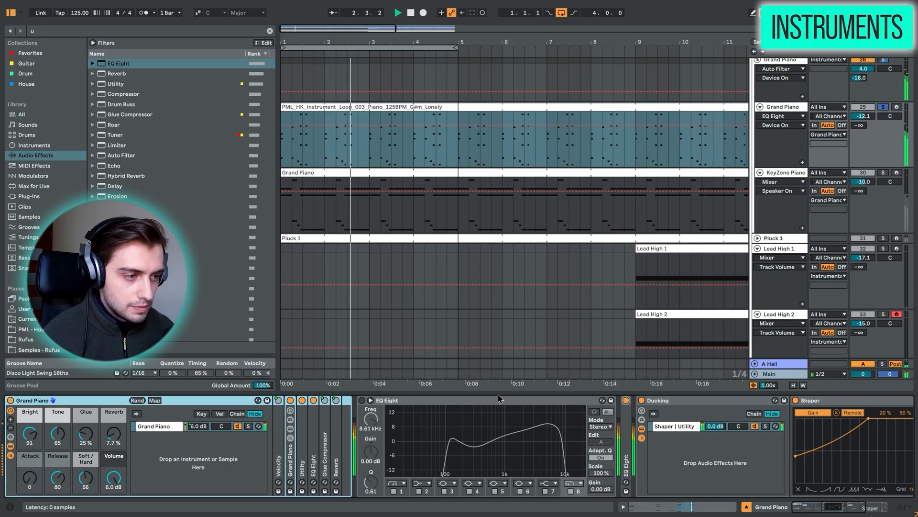
click(362, 400)
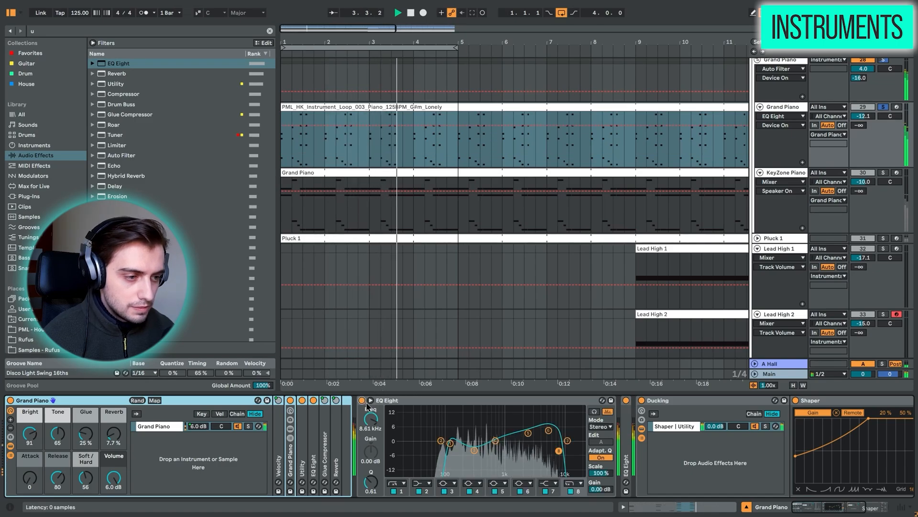
key(space)
Examine the second EQ Eight on the Grand Piano track, fold both EQs, and select the Ducking rack.
double_click(626, 431)
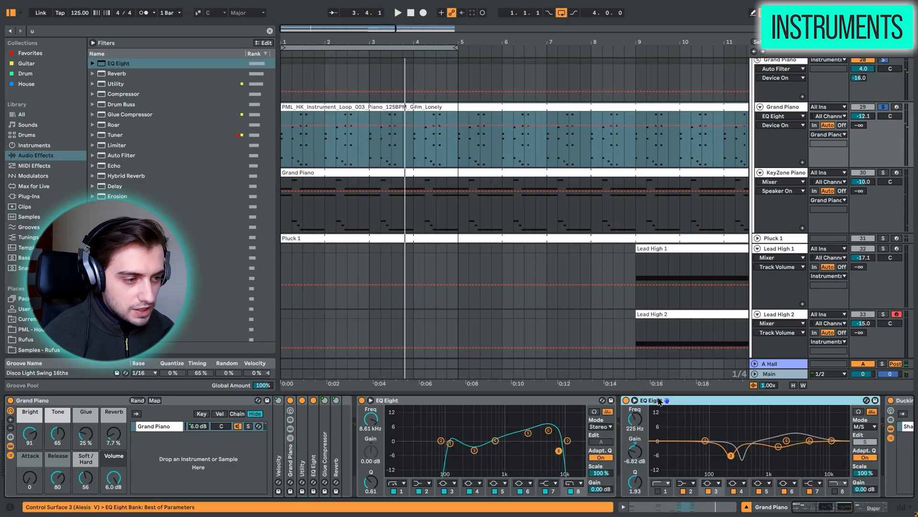
double_click(659, 401)
double_click(556, 401)
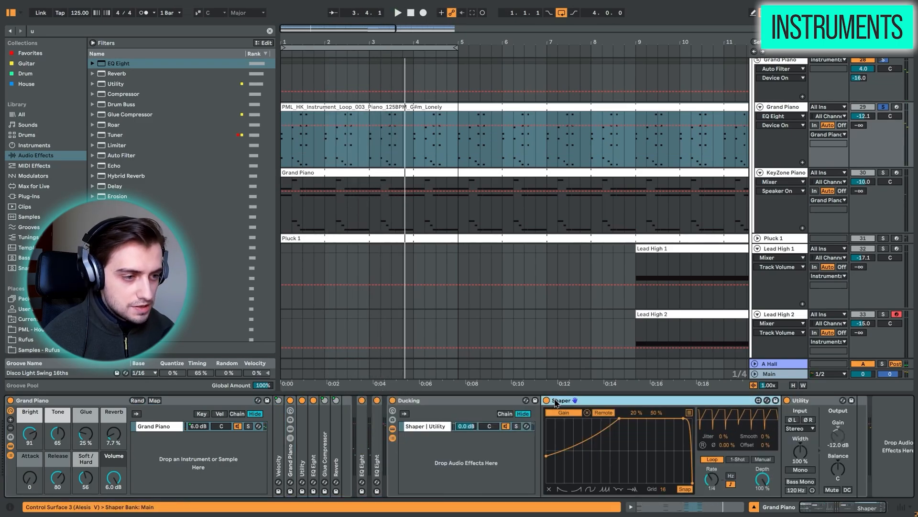
click(510, 402)
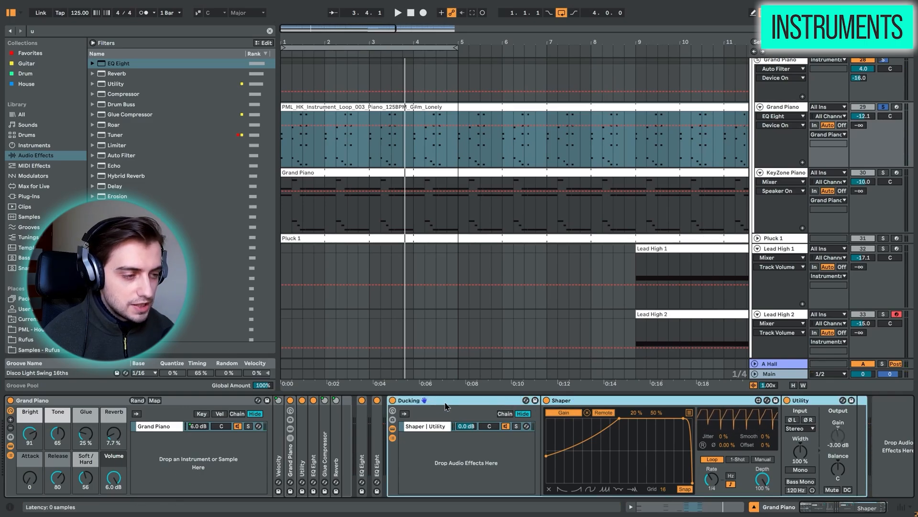
Play the KeyZone Piano and Grand Piano tracks soloed in turn, and return to the KeyZone Piano.
click(782, 174)
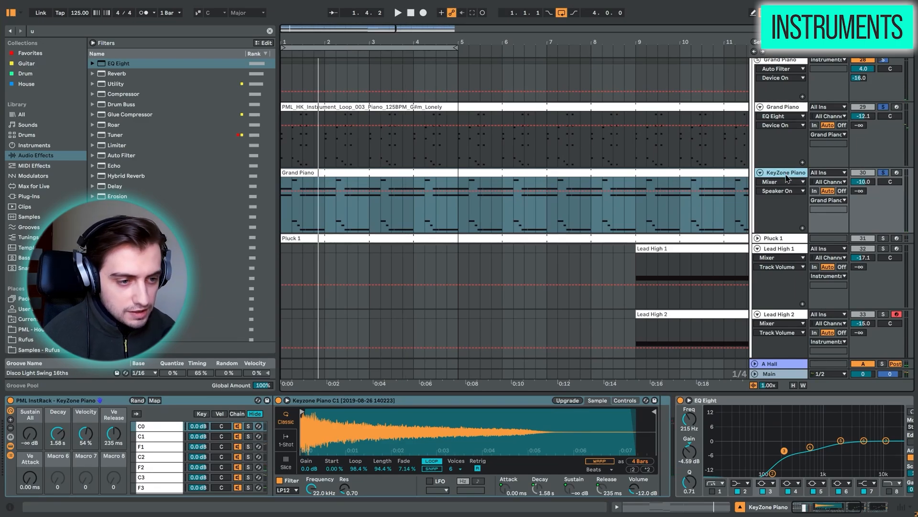
key(space)
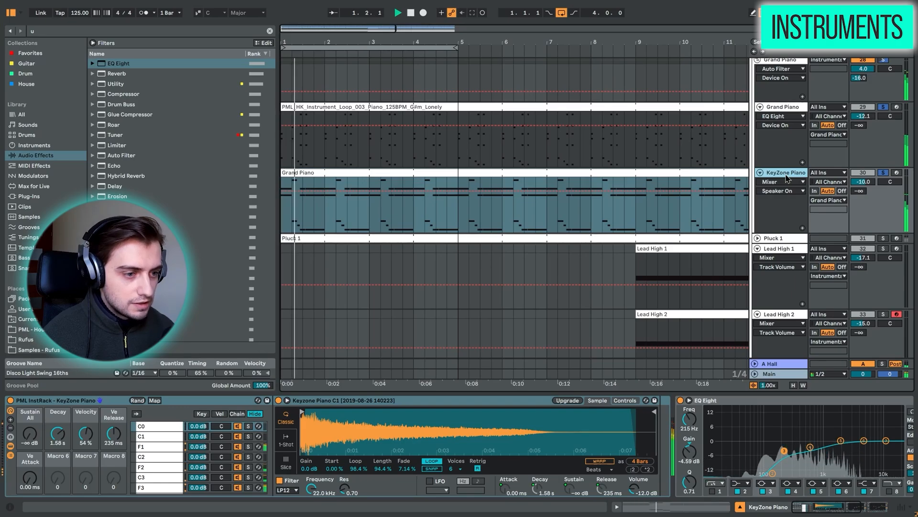
key(space)
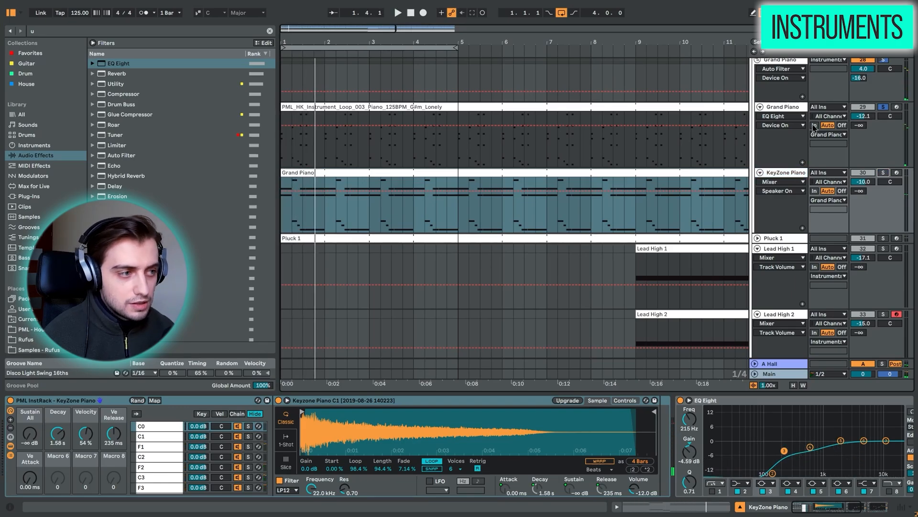
click(784, 108)
key(space)
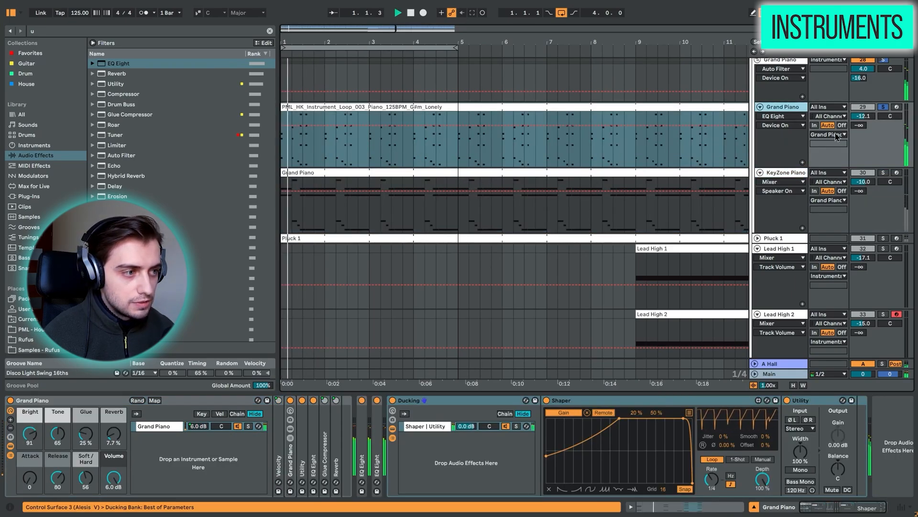
click(791, 175)
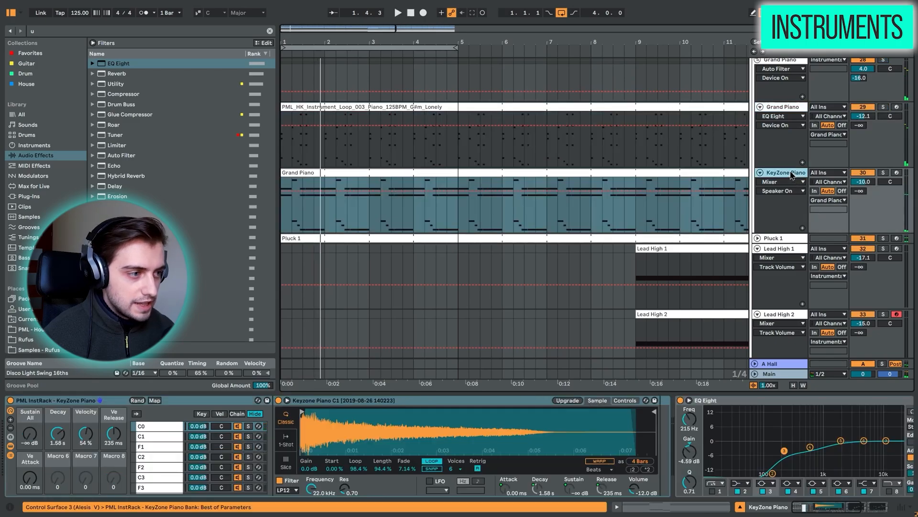
Play the soloed Grand Piano group with its second Auto Filter bypassed, and switch the filter back on.
scroll(791, 173, up, 1)
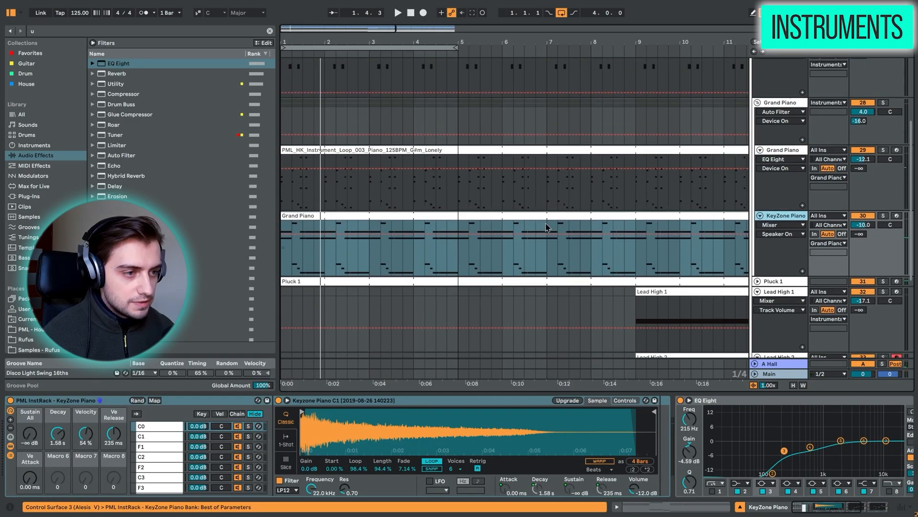
click(783, 104)
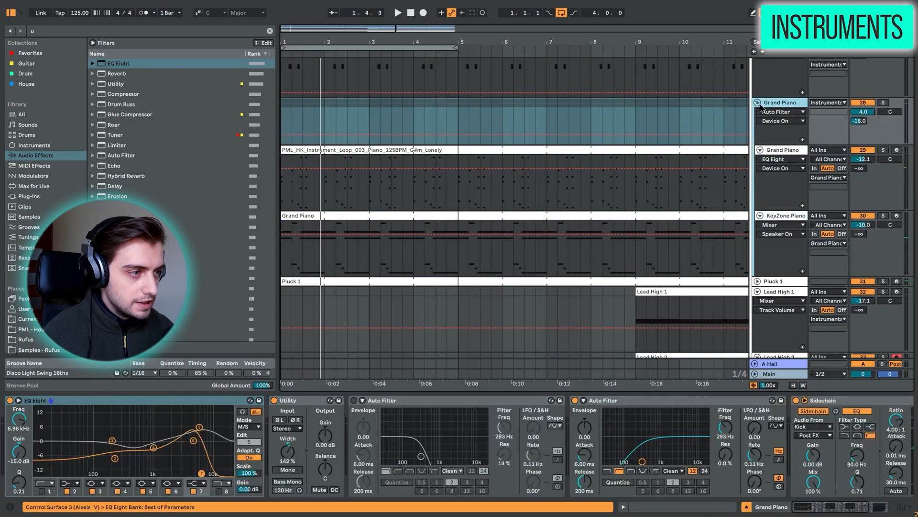
click(574, 401)
key(space)
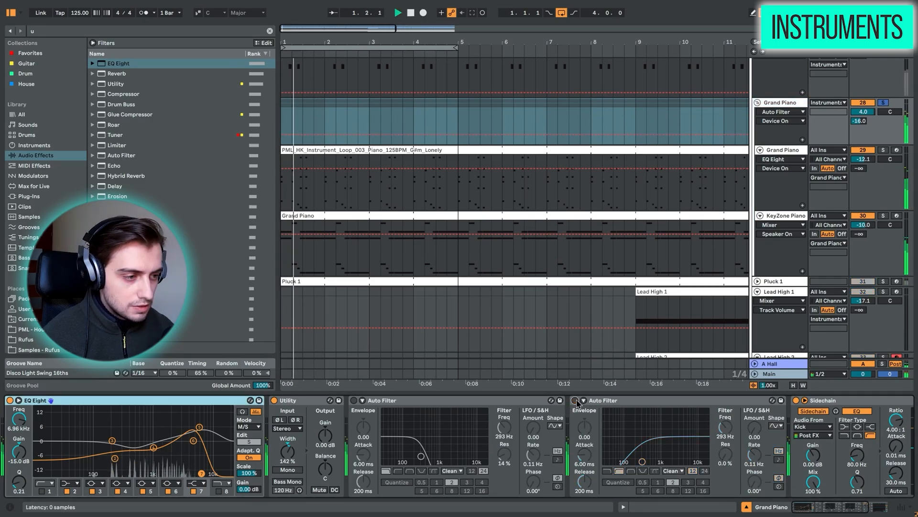
click(575, 401)
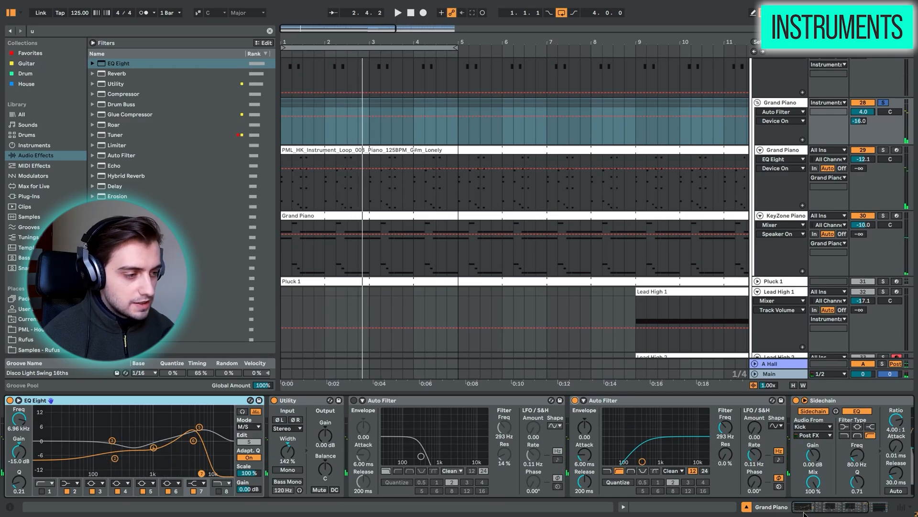
Examine the Grand Piano group's EQ Eight mid and side curves, play the group, and fold it.
mouse_move(818, 507)
mouse_down()
mouse_move(834, 508)
mouse_move(817, 507)
mouse_up()
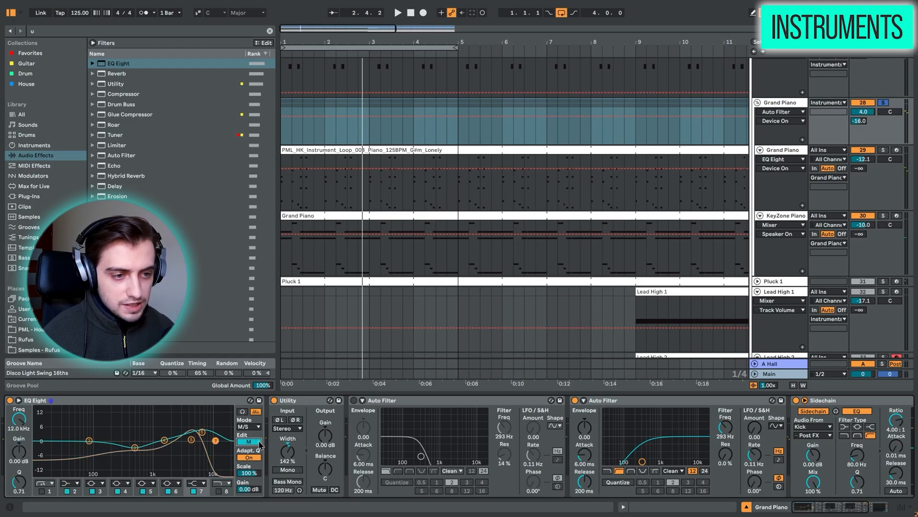
key(space)
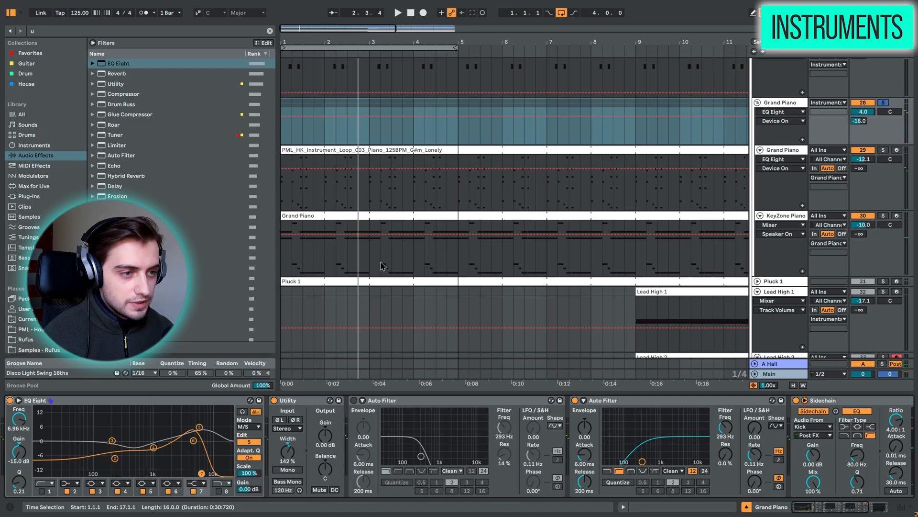
drag(311, 44, 312, 30)
click(757, 103)
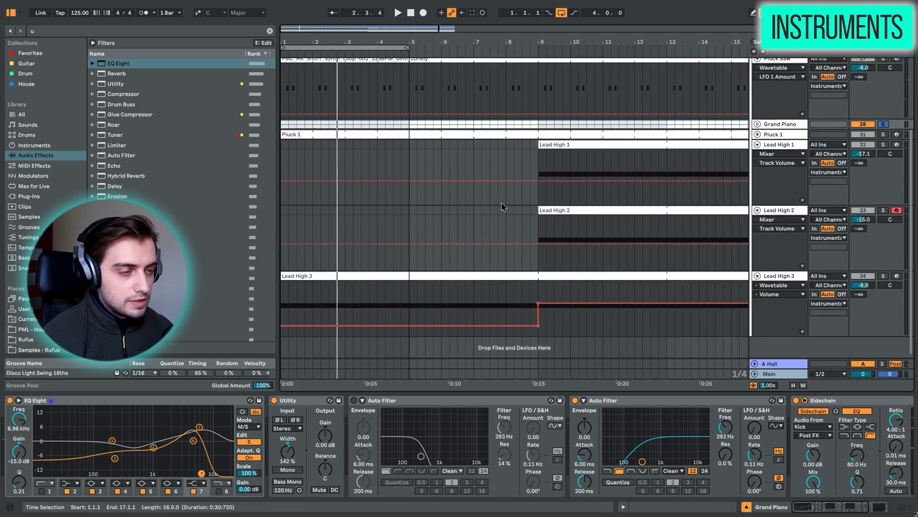
Solo the Pluck Saw track, play it from the start, and view its Wavetable modulation matrix.
scroll(503, 205, up, 5)
click(785, 162)
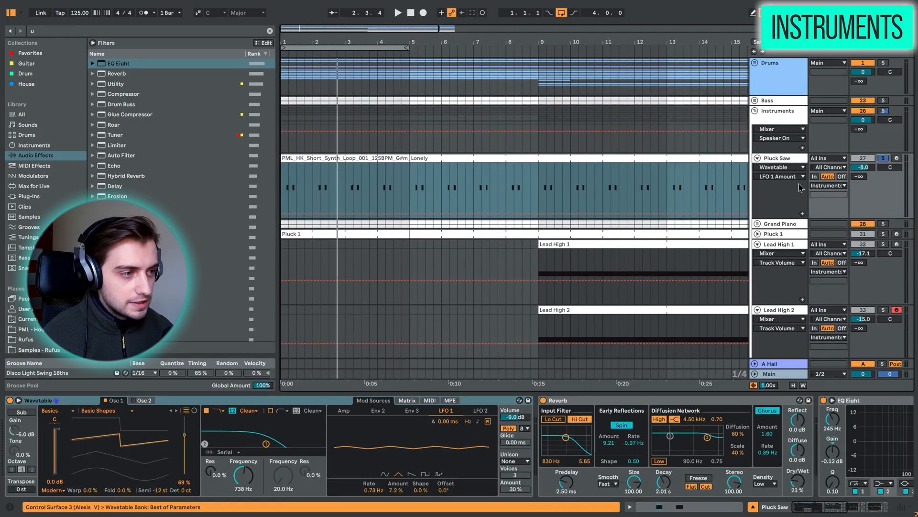
click(284, 187)
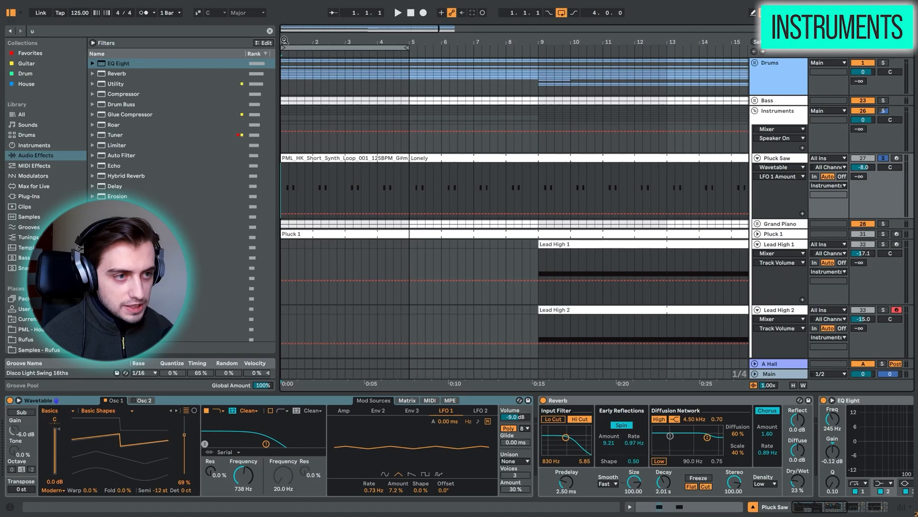
drag(285, 40, 281, 41)
key(space)
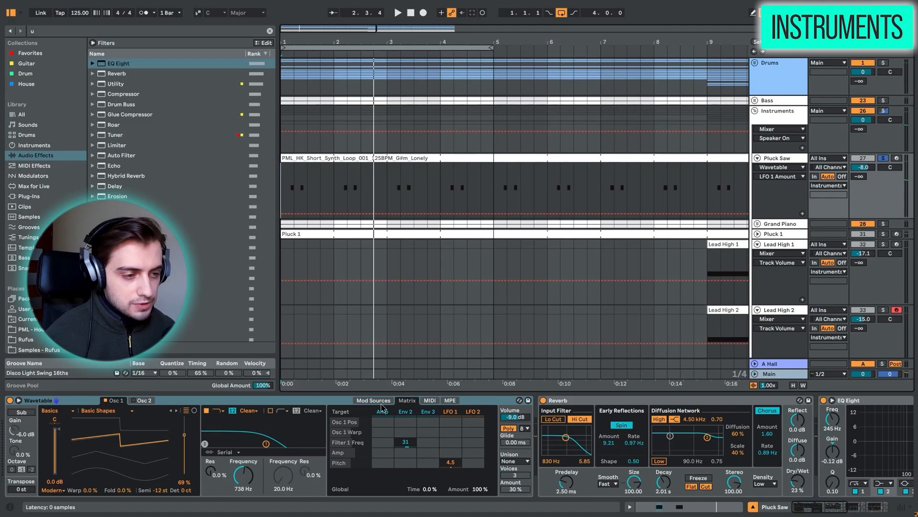
Look along the rest of the Pluck Saw device chain and play the track with the Drums group also soloed.
click(878, 511)
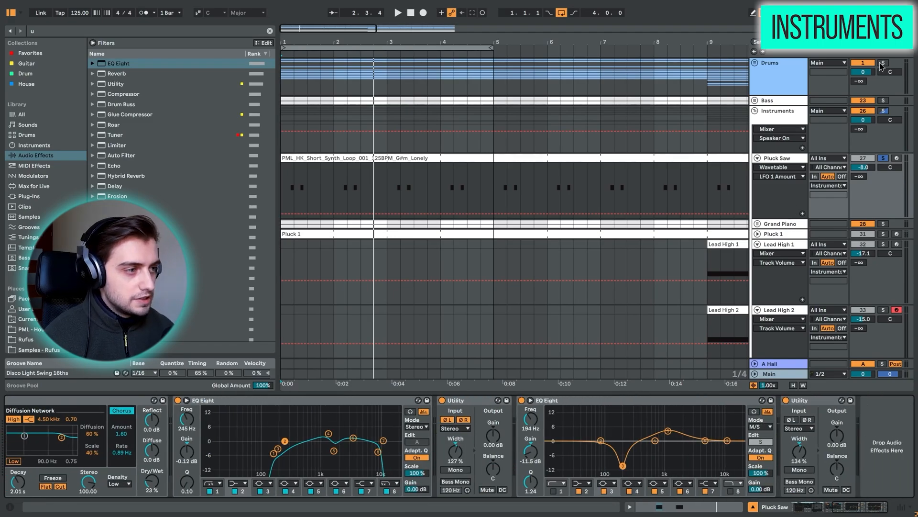
click(883, 63)
key(space)
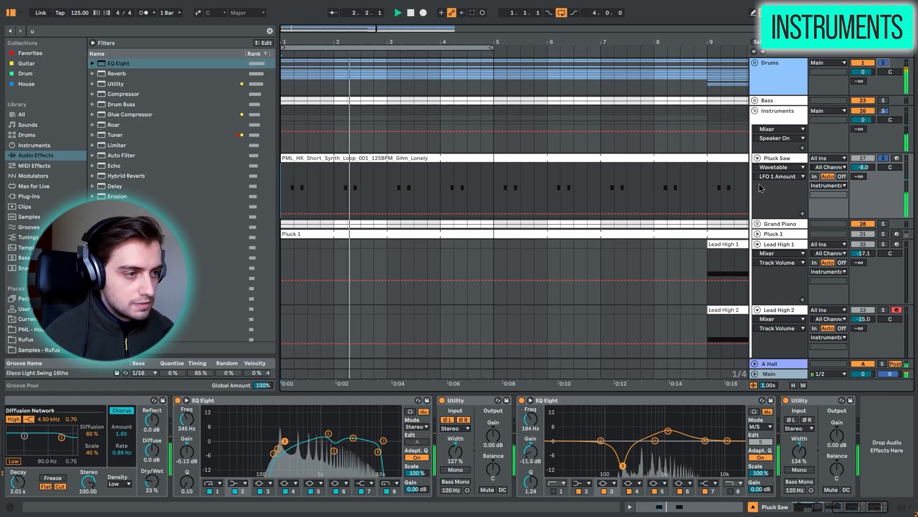
Unfold the Pluck 1 track, select its clip, and play the track soloed.
click(775, 236)
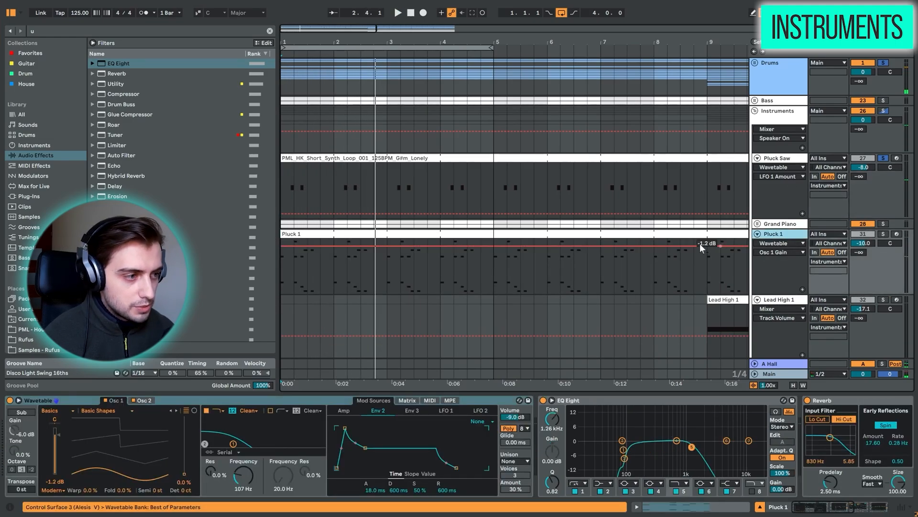
click(611, 234)
click(883, 234)
key(space)
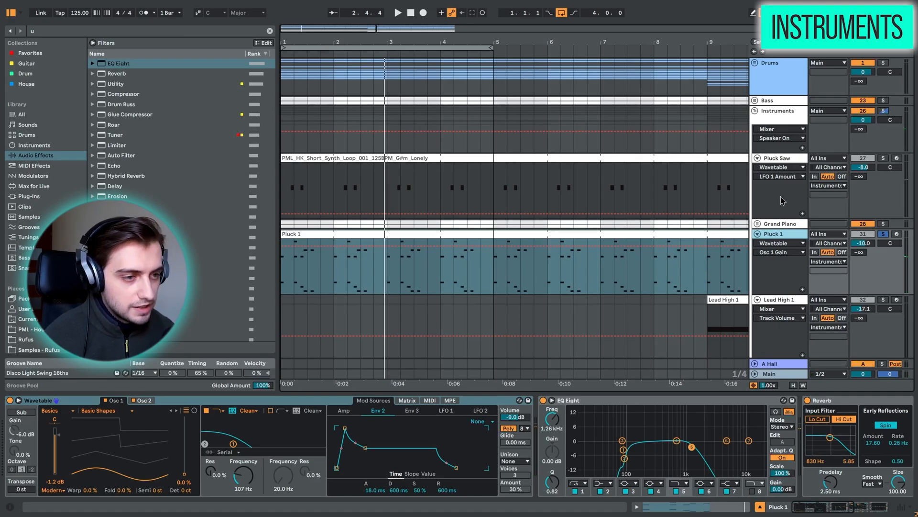
Examine Pluck 1's Wavetable amp envelope and the EQ Eight and Reverb devices along its chain.
click(343, 410)
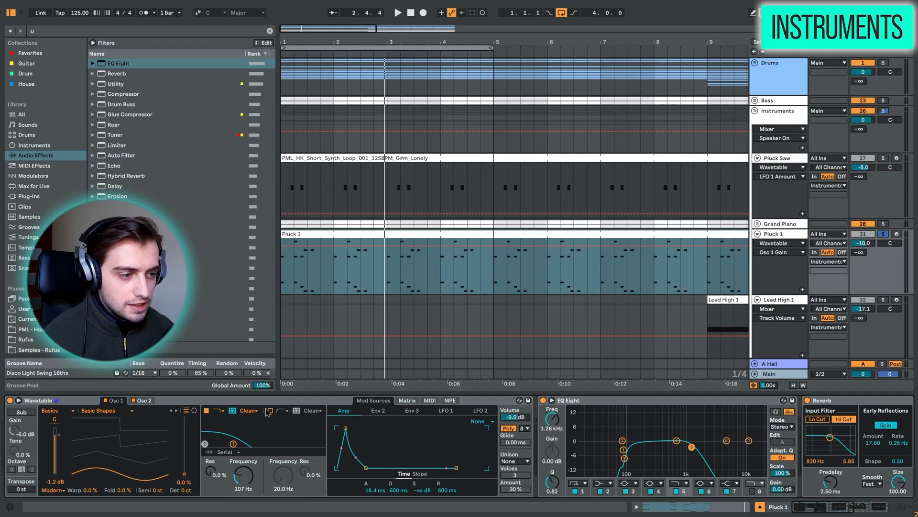
click(797, 508)
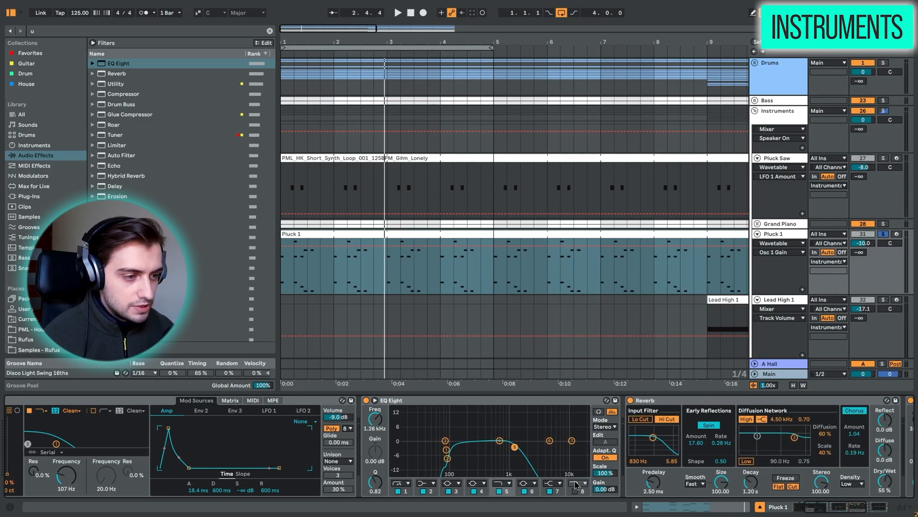
click(808, 506)
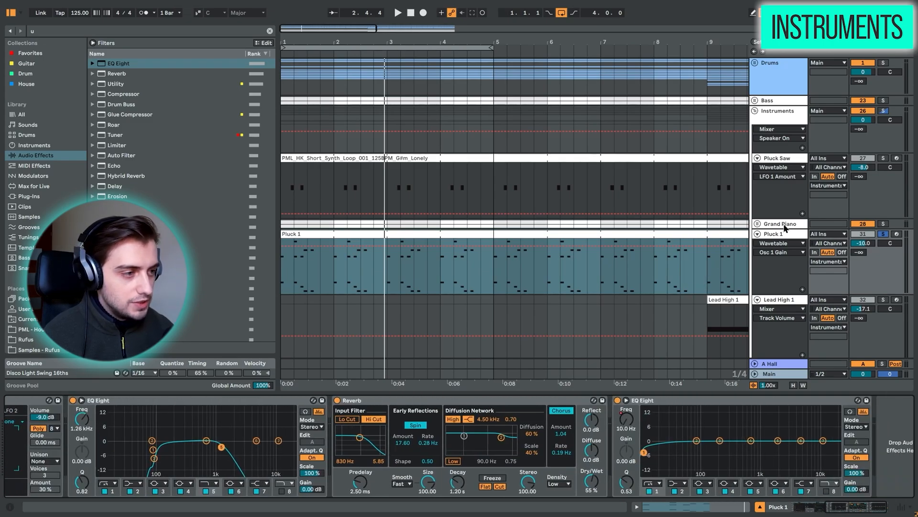
Solo the Lead High 1 track, select its clip starting at bar 9, and play it.
click(782, 300)
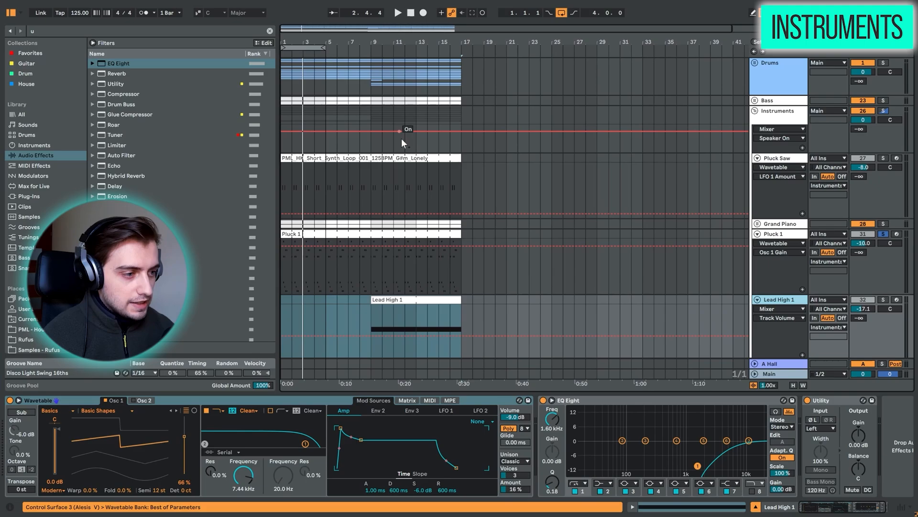
scroll(409, 201, down, 5)
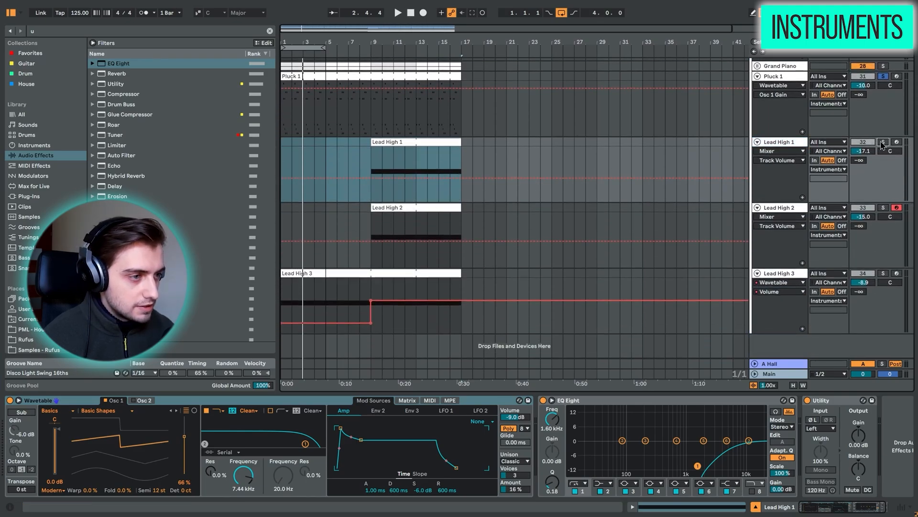
click(882, 143)
click(408, 140)
key(space)
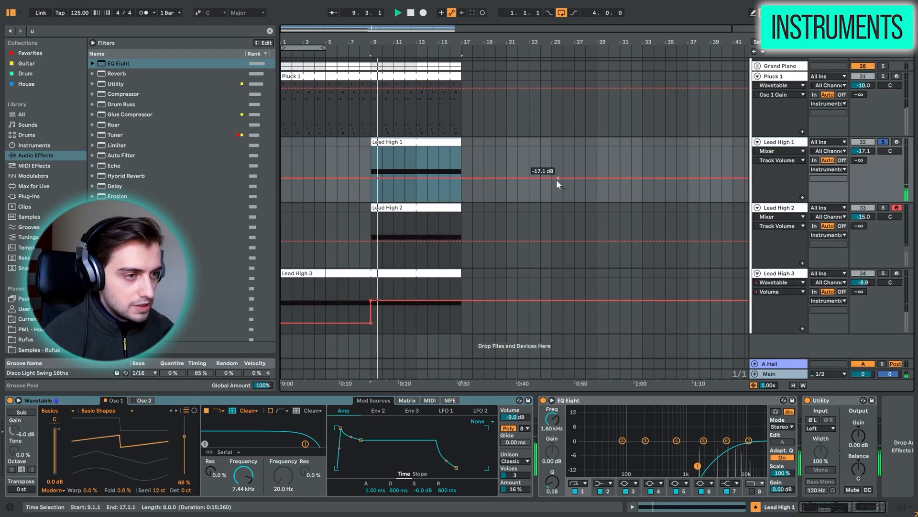
Solo the Lead High 2 track with its clip at bar 9 selected, play it, and release the Lead High solos.
key(space)
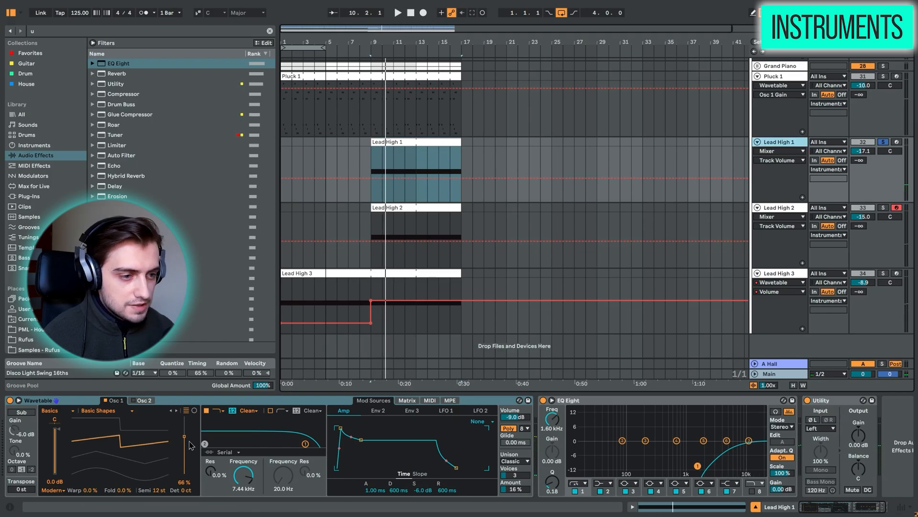
click(799, 213)
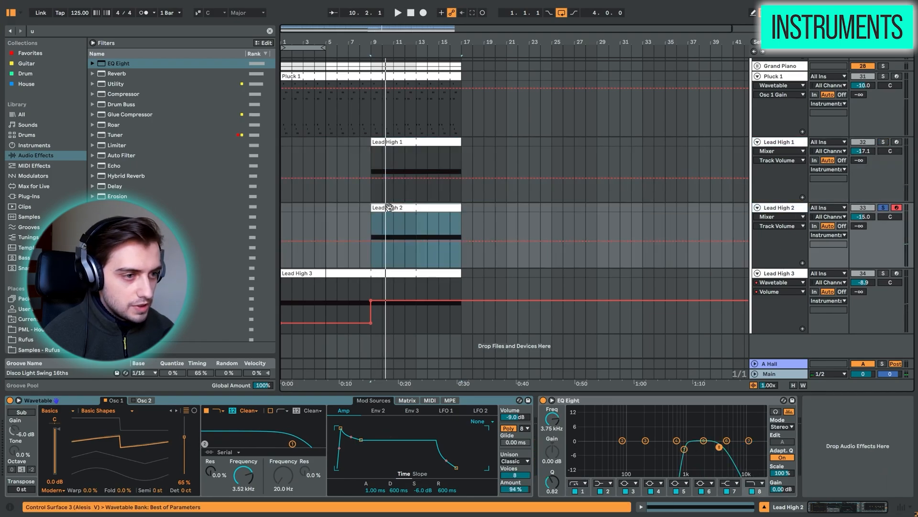
key(space)
key(space)
super+click(883, 142)
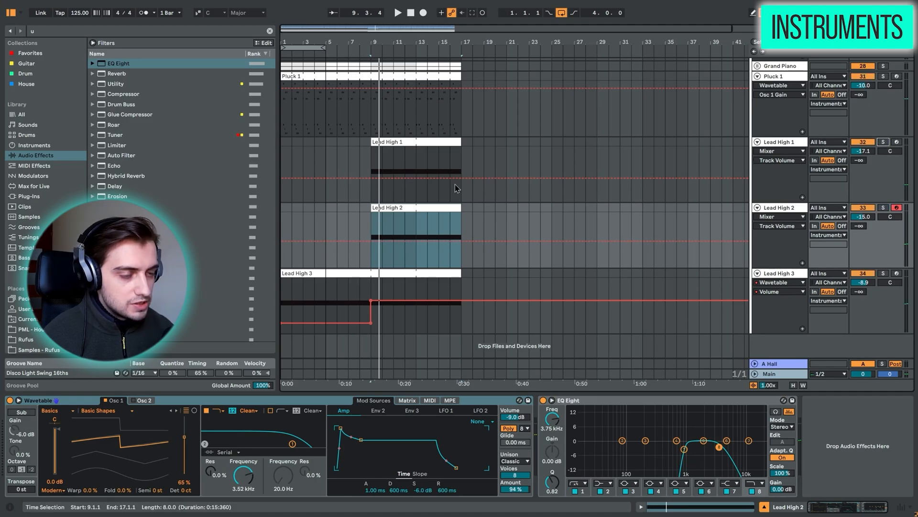
Play the arrangement from bar 9, at the start of the Lead High 1 clip, with all tracks unsoloed.
click(416, 143)
click(369, 156)
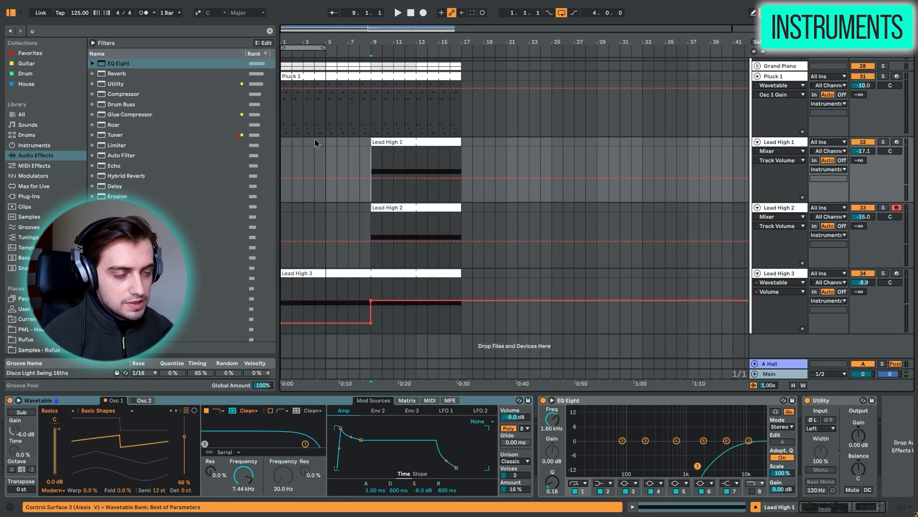
key(space)
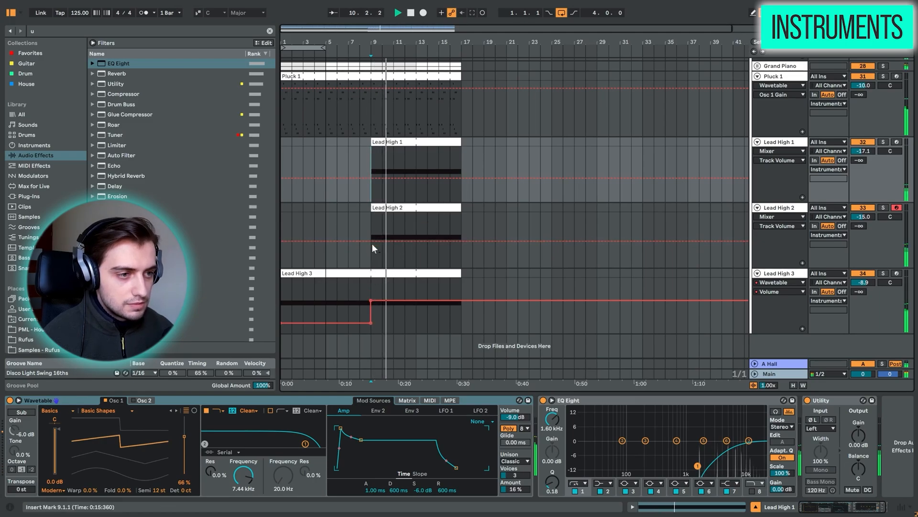
key(space)
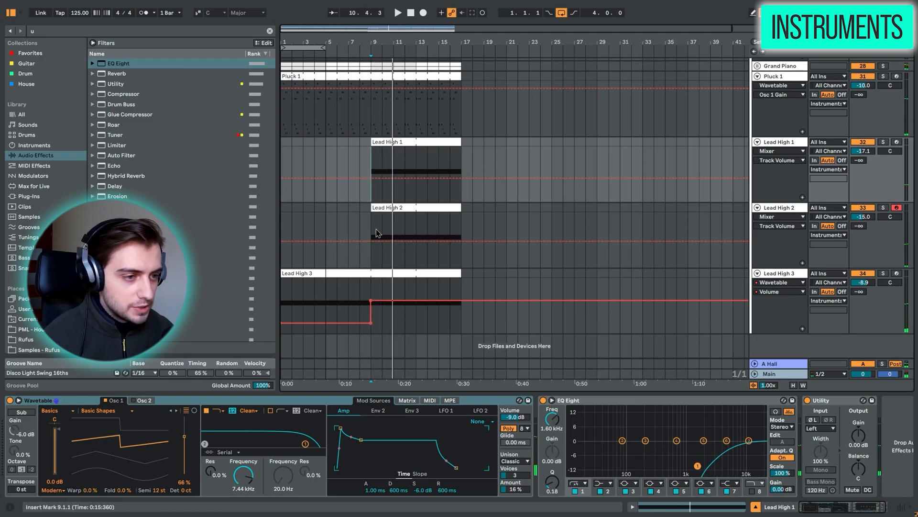
Play the three Lead High tracks soloed together from bar 9, and compare them with the full mix by releasing the solos.
drag(369, 225, 467, 221)
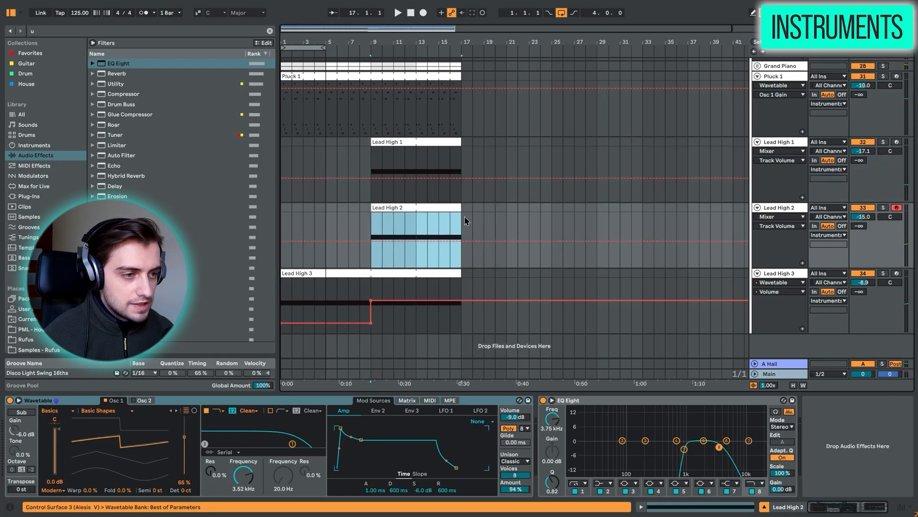
click(370, 291)
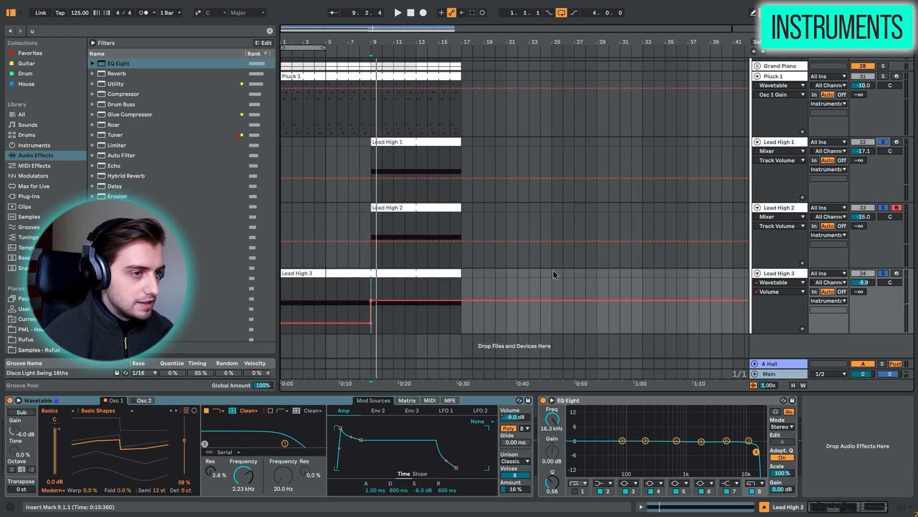
key(space)
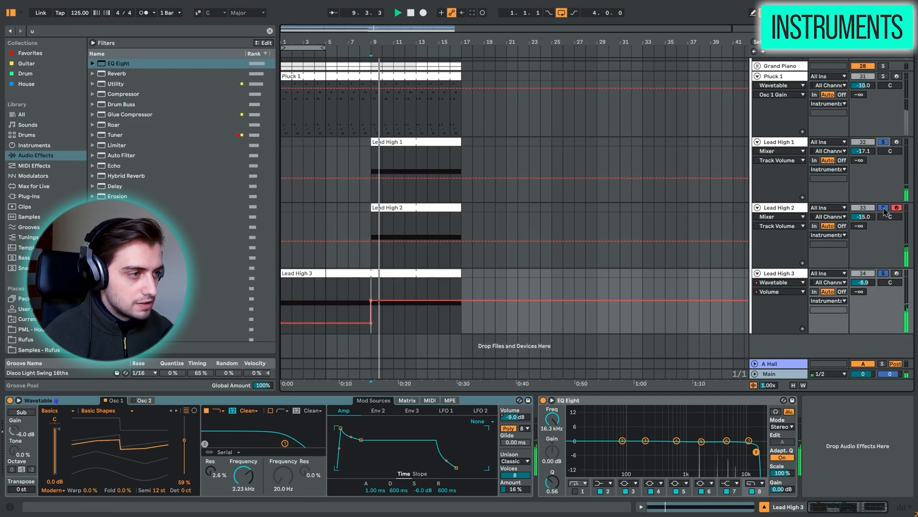
scroll(484, 215, up, 5)
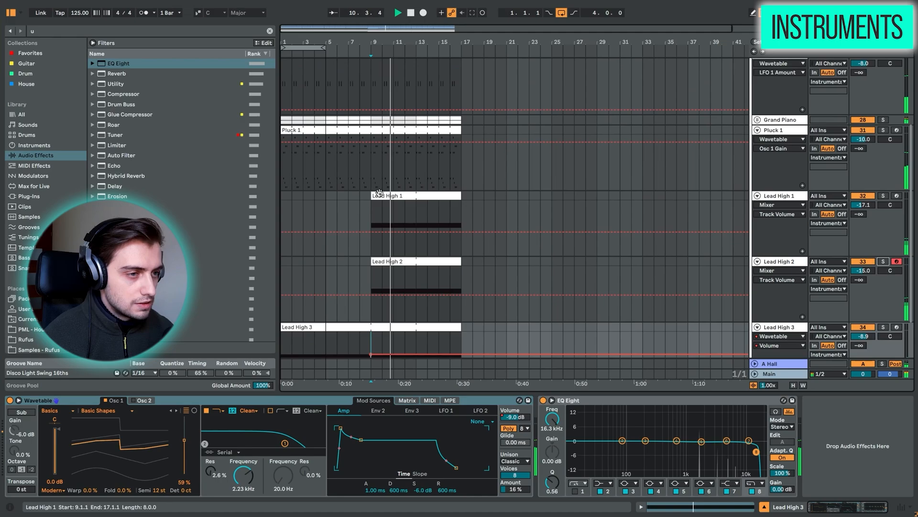
scroll(383, 193, down, 5)
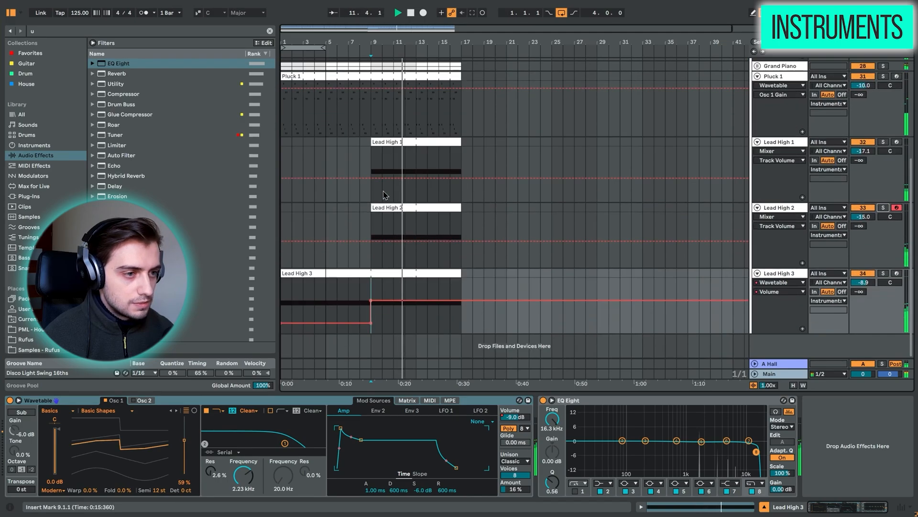
key(space)
Fold the Pluck 1, Lead High 1 and Lead High 2 tracks.
click(757, 77)
click(758, 87)
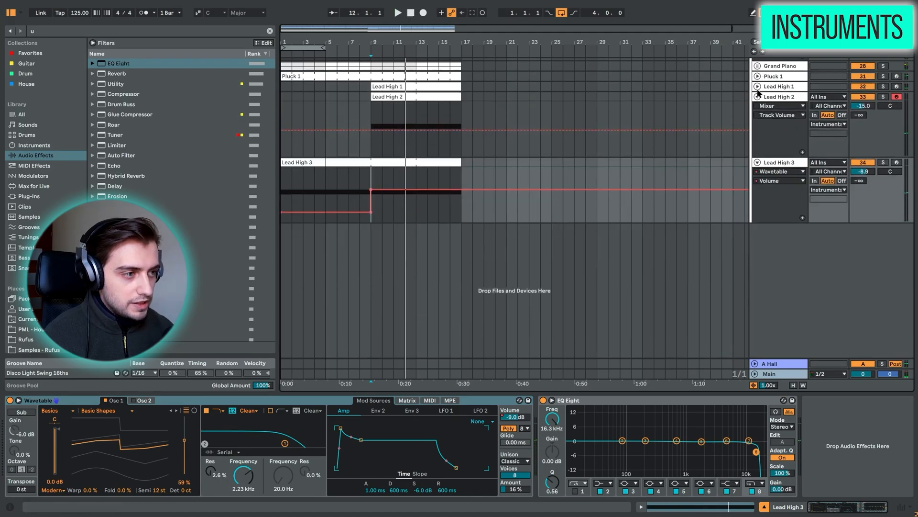
click(757, 97)
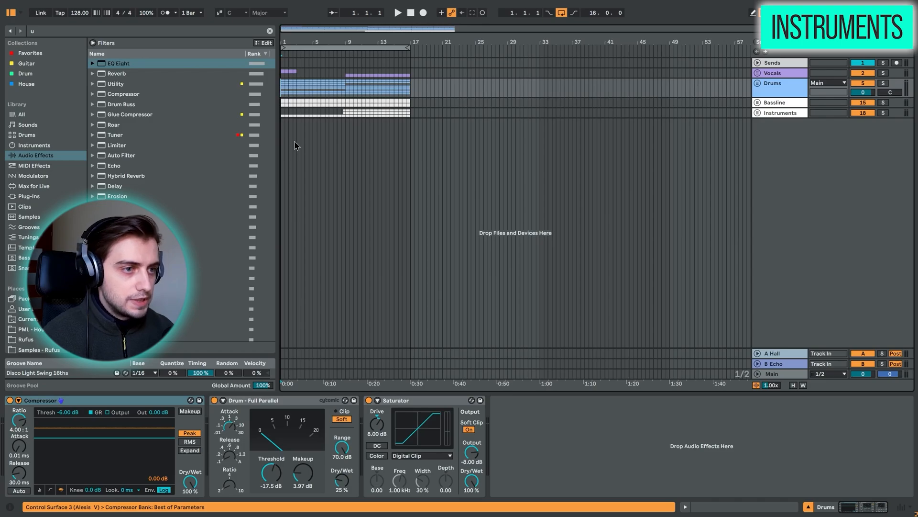
Play the What project from the start while unfolding the Instruments, Drums and Bassline groups.
key(space)
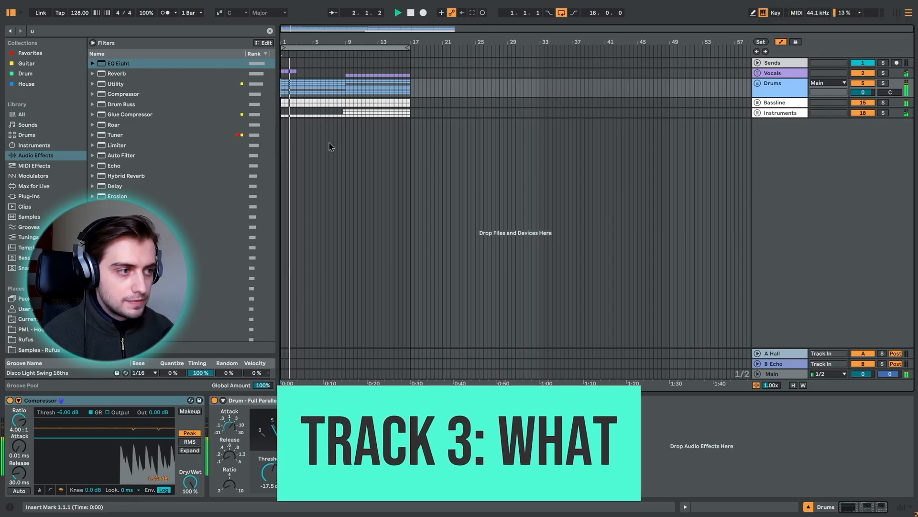
scroll(347, 125, up, 4)
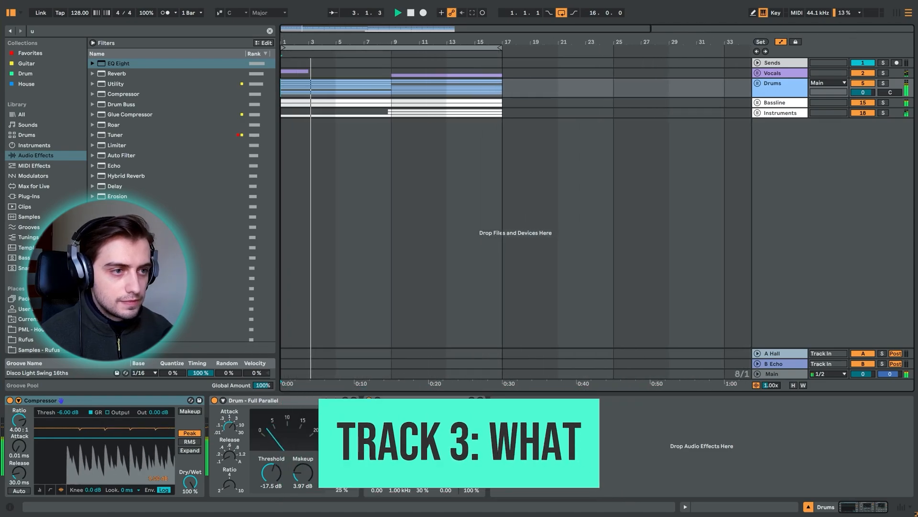
click(758, 111)
click(757, 112)
click(757, 83)
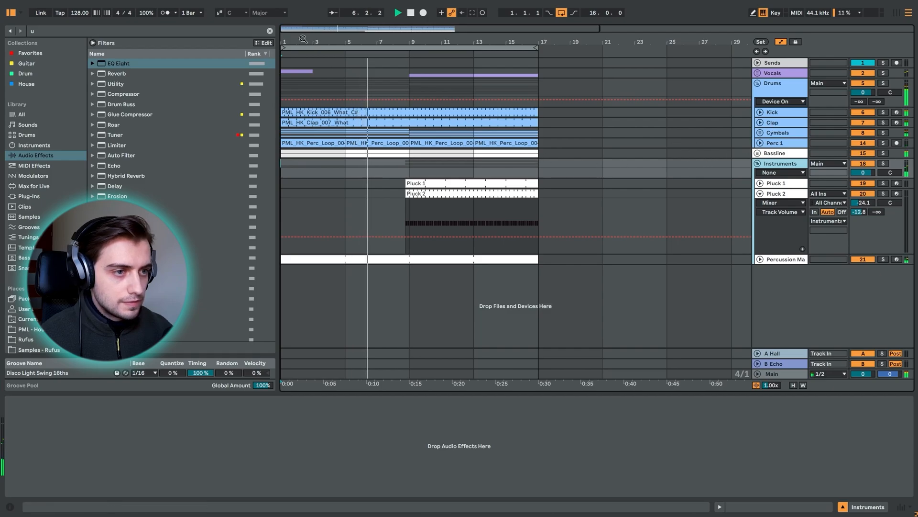
scroll(297, 115, up, 3)
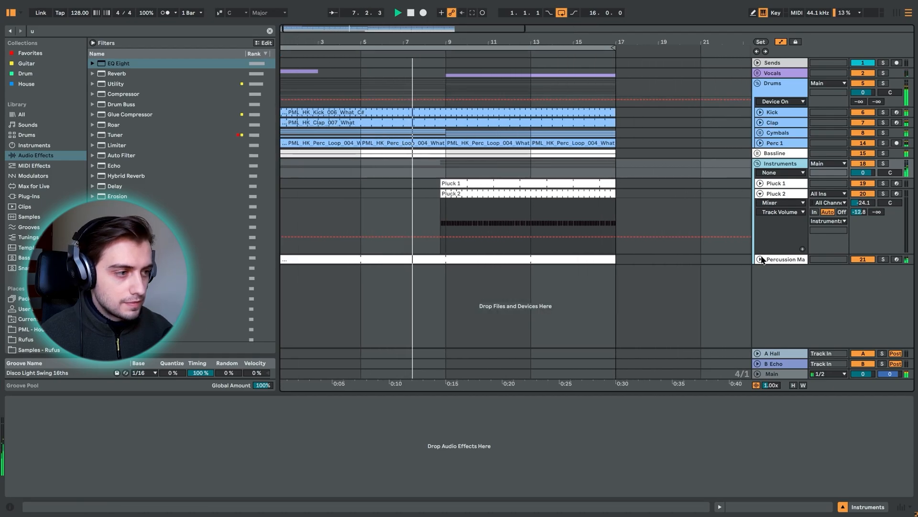
click(757, 153)
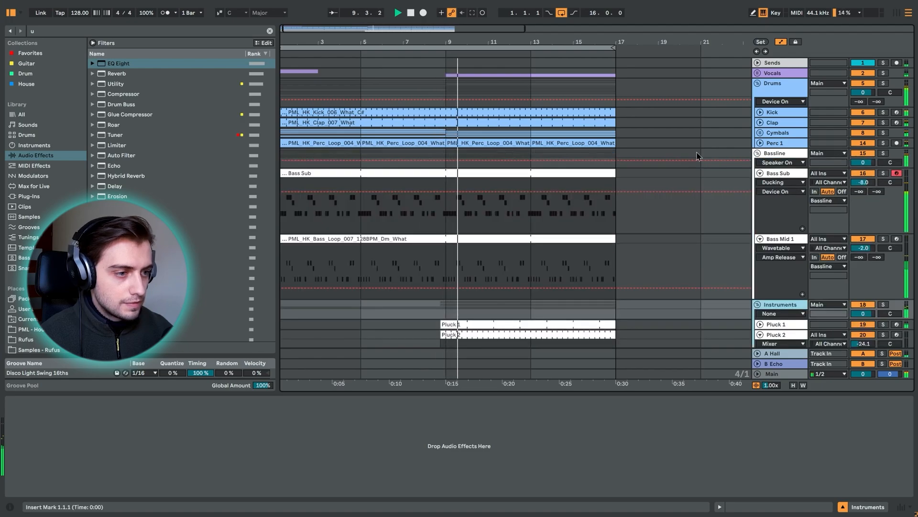
Listen to the rest of the arrangement with looping turned off, looking over the drum, bass and instrument tracks, and stop after bar 17.
scroll(409, 86, down, 1)
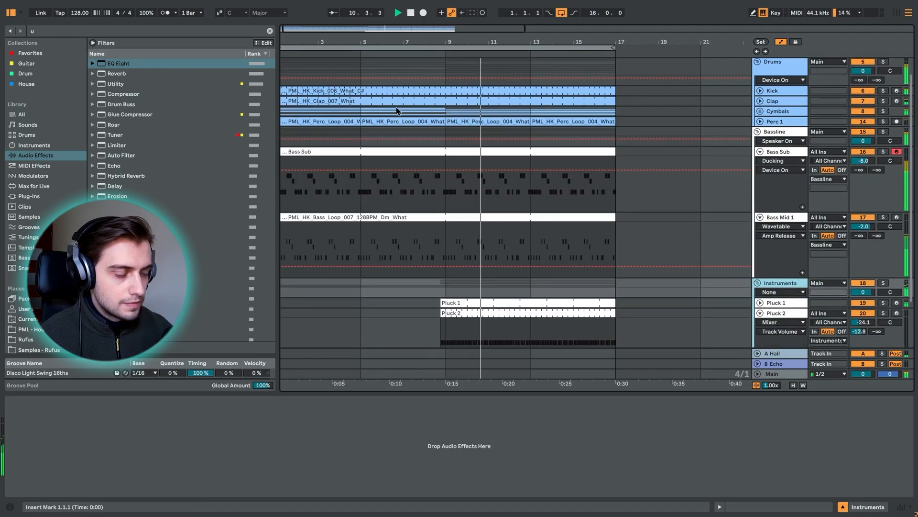
scroll(395, 114, down, 2)
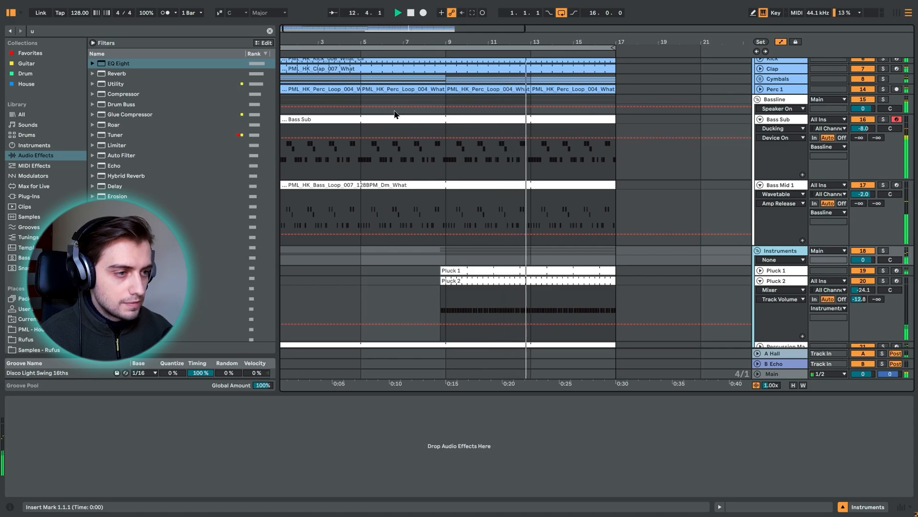
scroll(394, 113, down, 1)
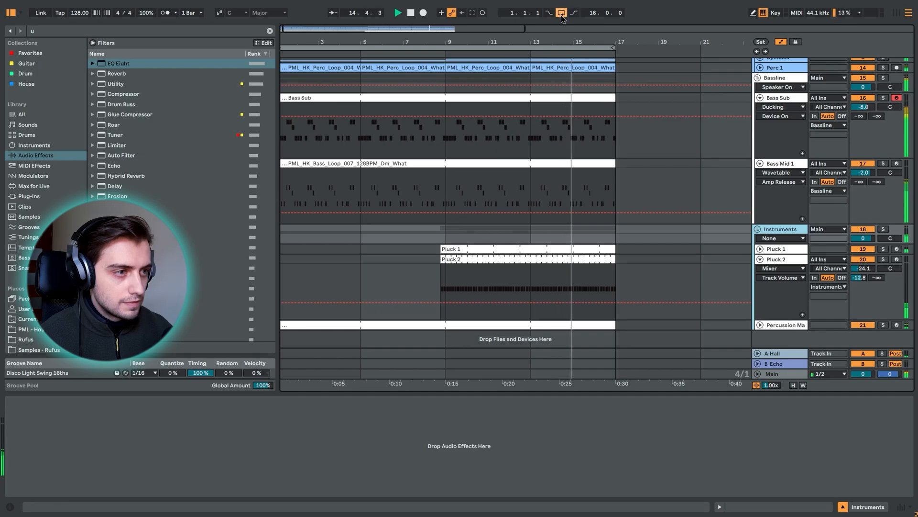
scroll(399, 181, up, 1)
scroll(400, 181, up, 2)
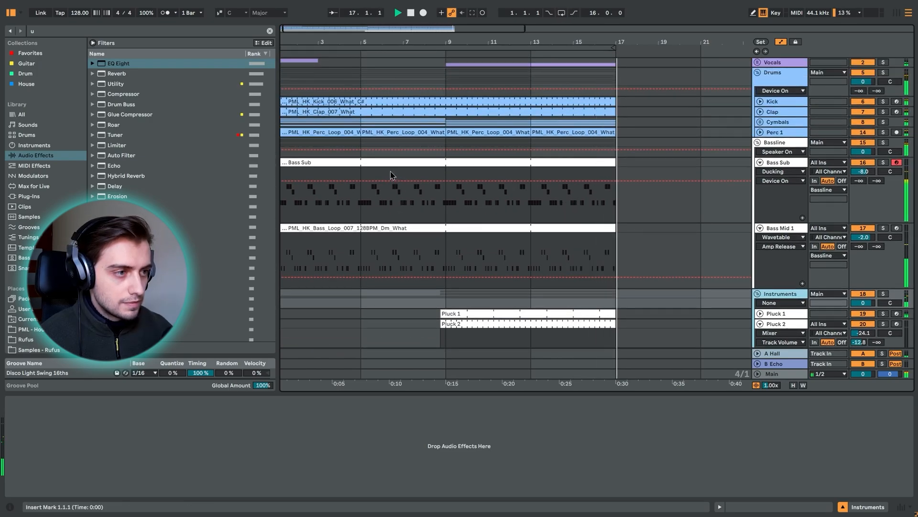
scroll(390, 178, left, 1)
key(space)
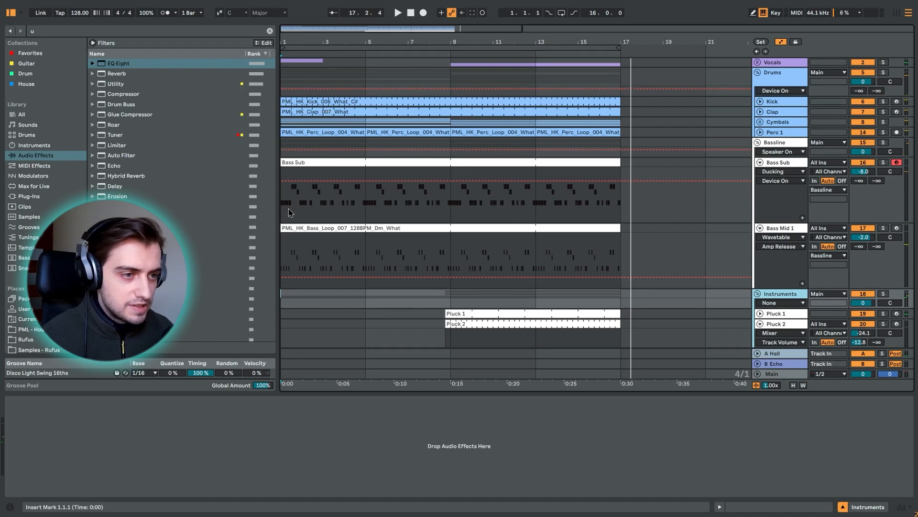
Fold the Bass Sub and Bass Mid 1 tracks and select the Kick clip.
click(289, 212)
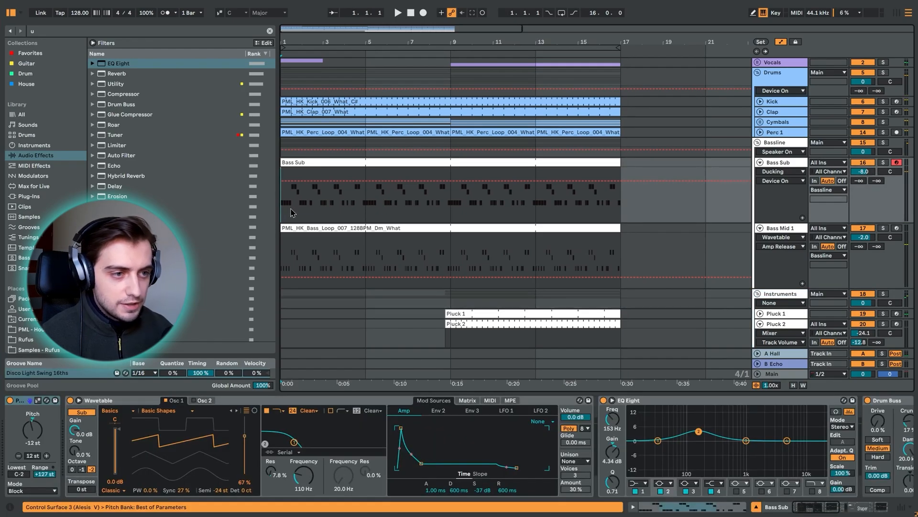
alt+click(760, 163)
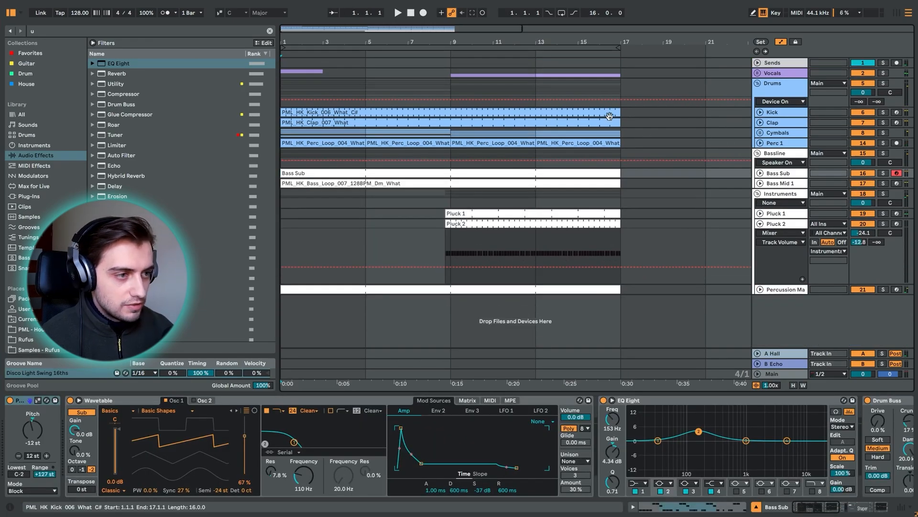
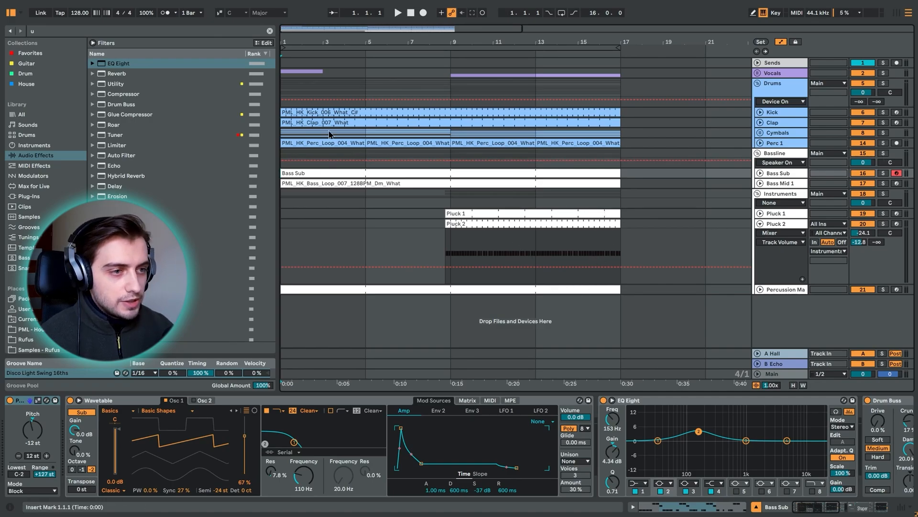
click(308, 113)
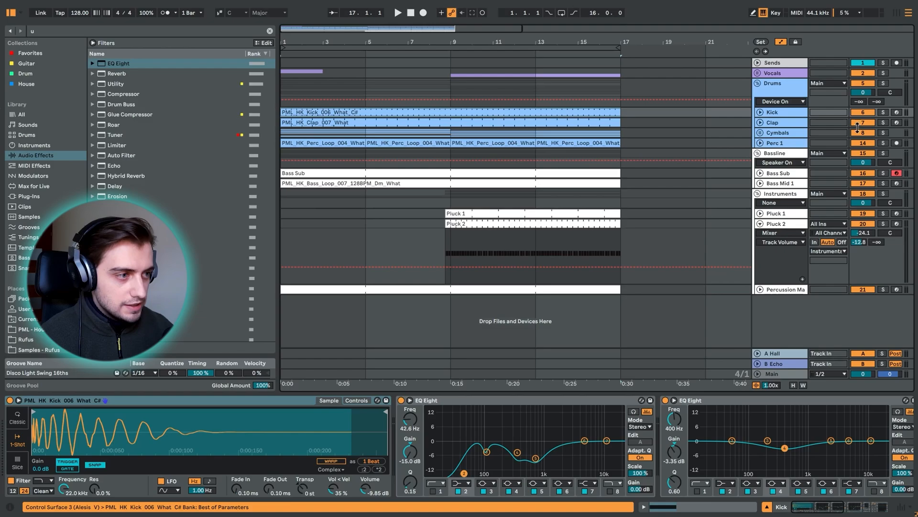
Unfold the Vocals group and its Vocal Fx 2 track, solo that track, and play its clip from bar 1.
click(759, 74)
click(800, 94)
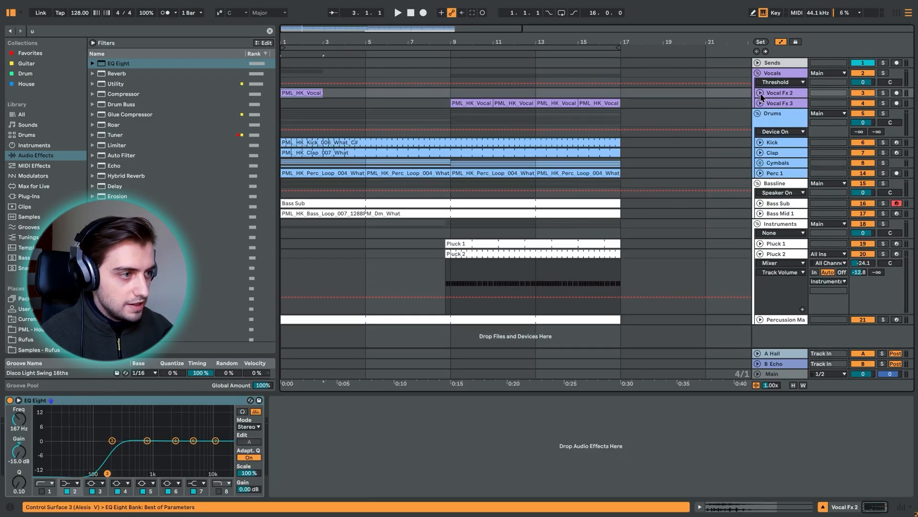
click(760, 93)
click(884, 93)
key(space)
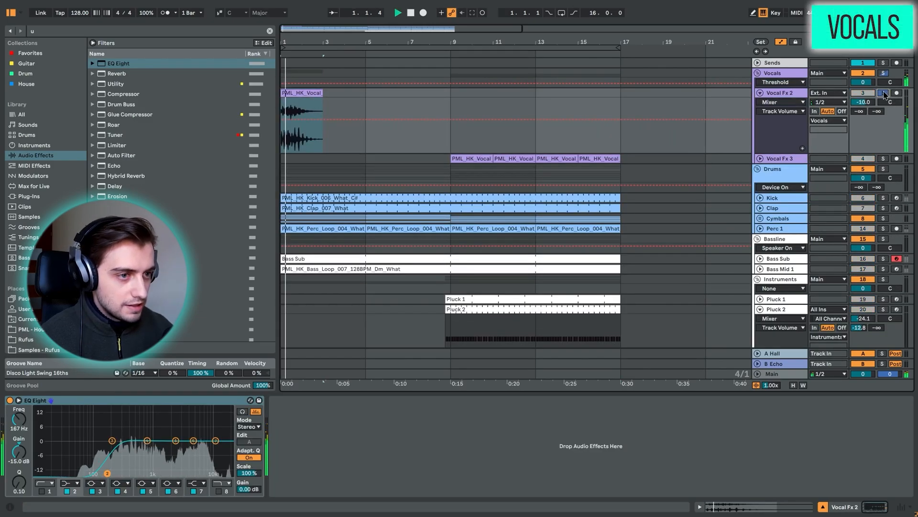
Unfold and solo Vocal Fx 3, play its first clip from bar 9, and fold both vocal tracks.
click(669, 160)
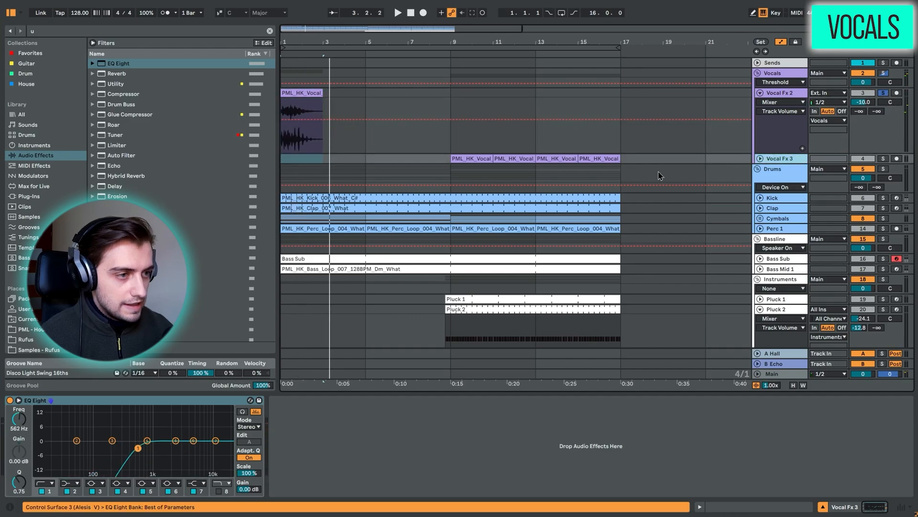
click(760, 159)
click(478, 158)
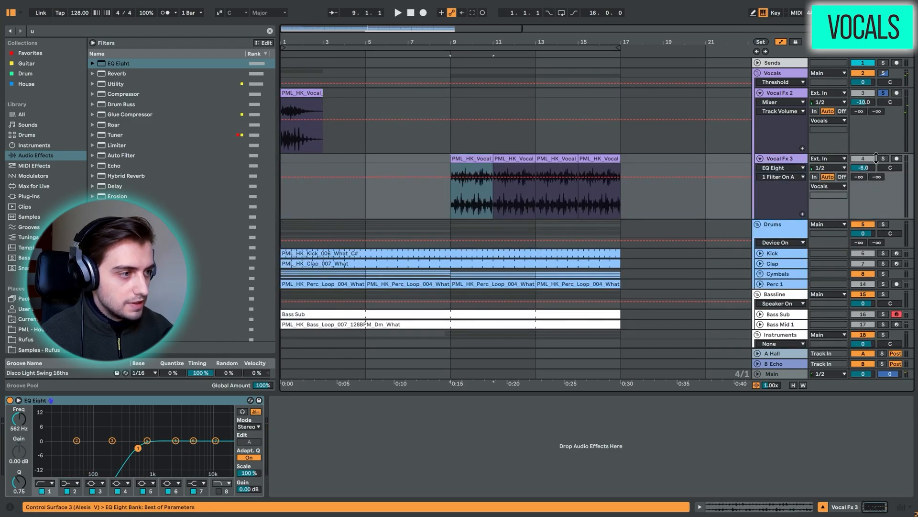
key(space)
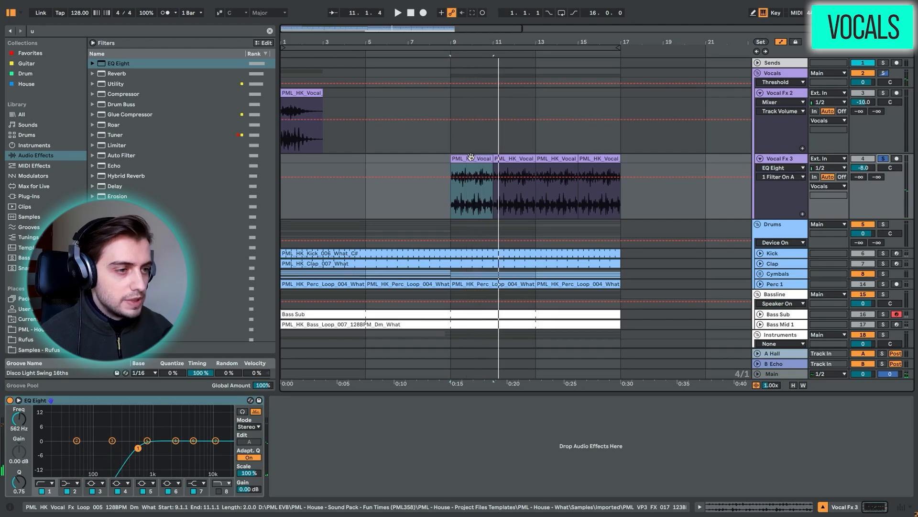
click(760, 159)
click(760, 94)
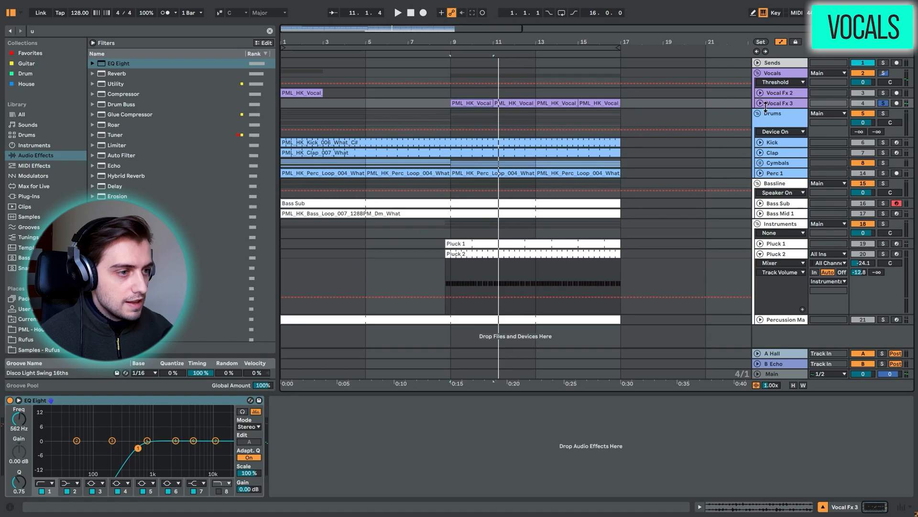
Unfold and solo the Kick track, play it, and look along its device chain to the EQ Eight devices.
click(760, 143)
click(884, 143)
key(space)
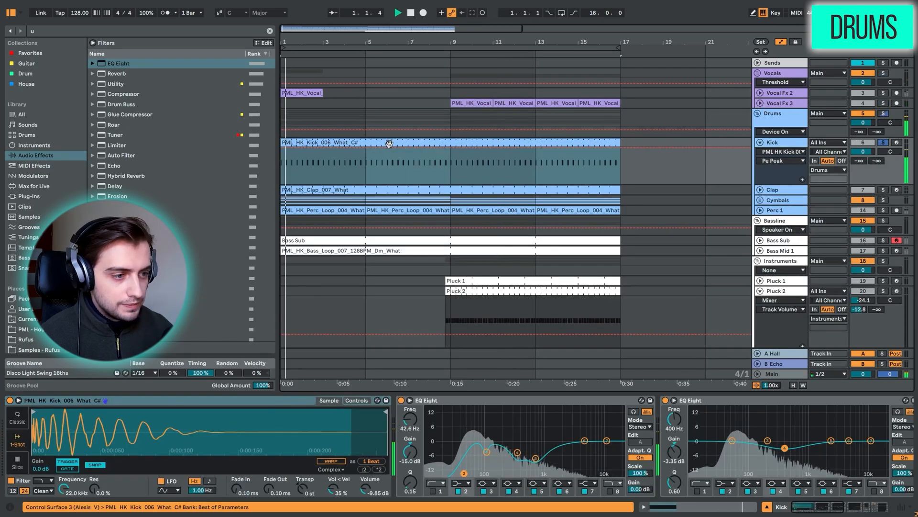
key(space)
click(538, 404)
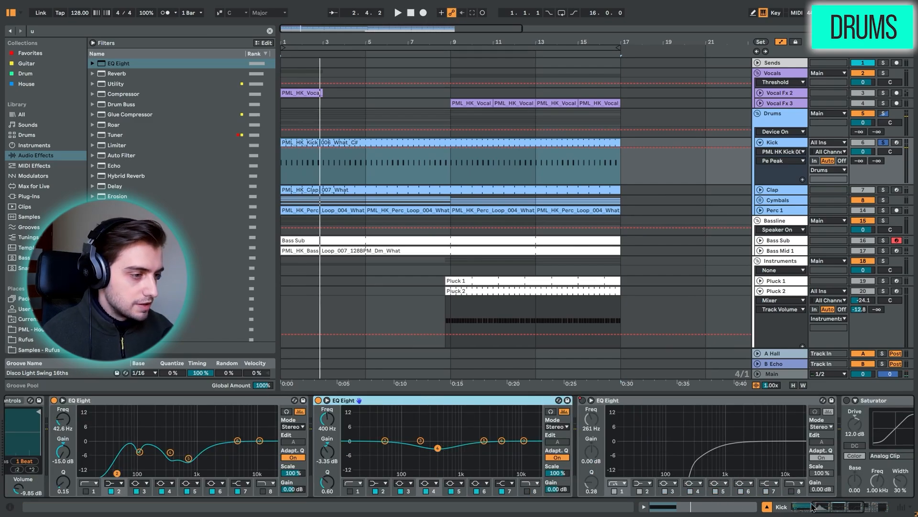
Unfold, solo and play the Clap track, and unfold, solo and play the Cymbals group.
click(760, 190)
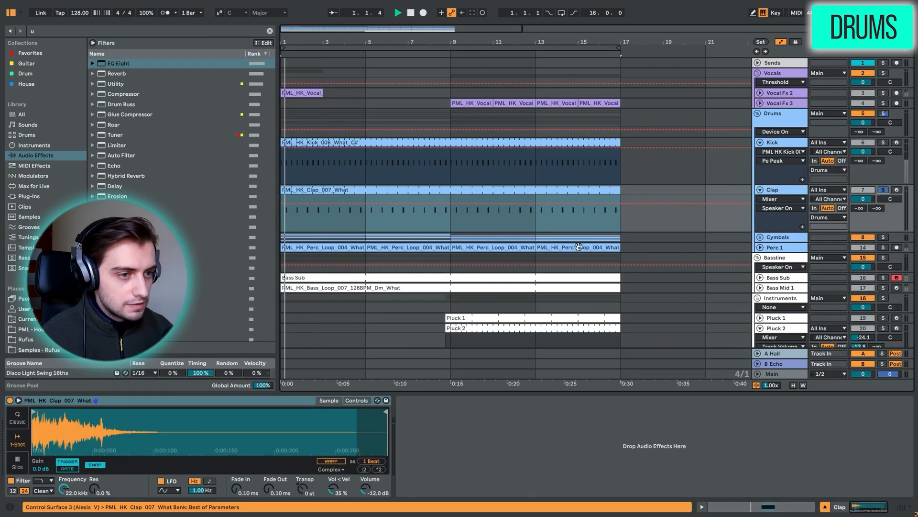
click(785, 237)
click(760, 237)
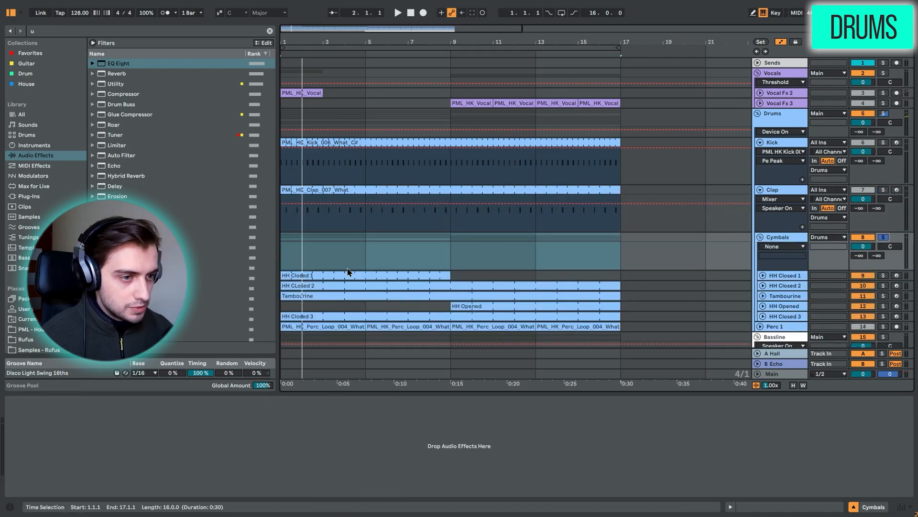
click(766, 278)
key(space)
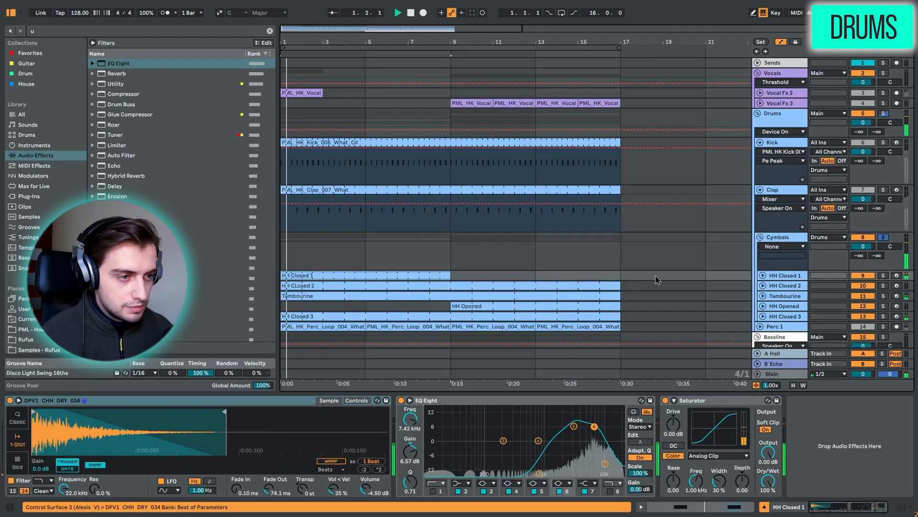
Unfold and solo HH Closed 1, add HH Closed 2 to the solo, play both from bar 1, and select the HH Closed 2 clip.
click(763, 276)
scroll(669, 278, down, 3)
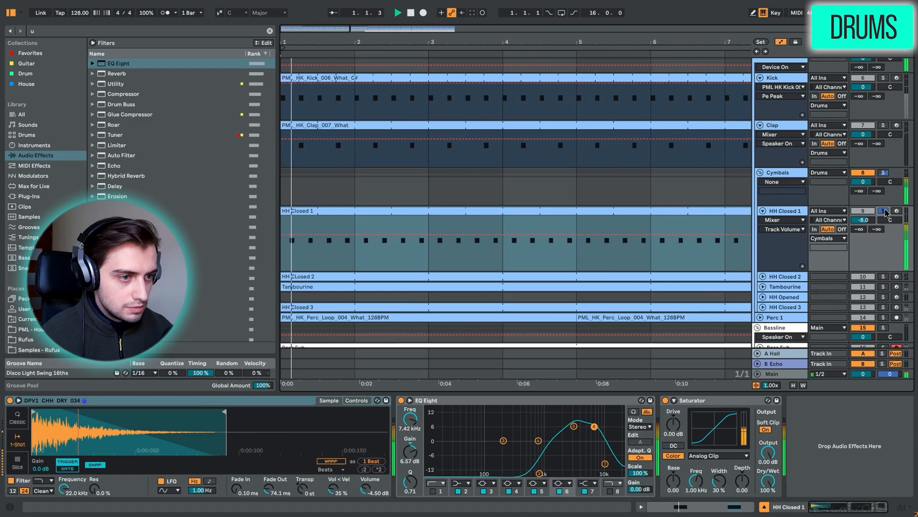
key(space)
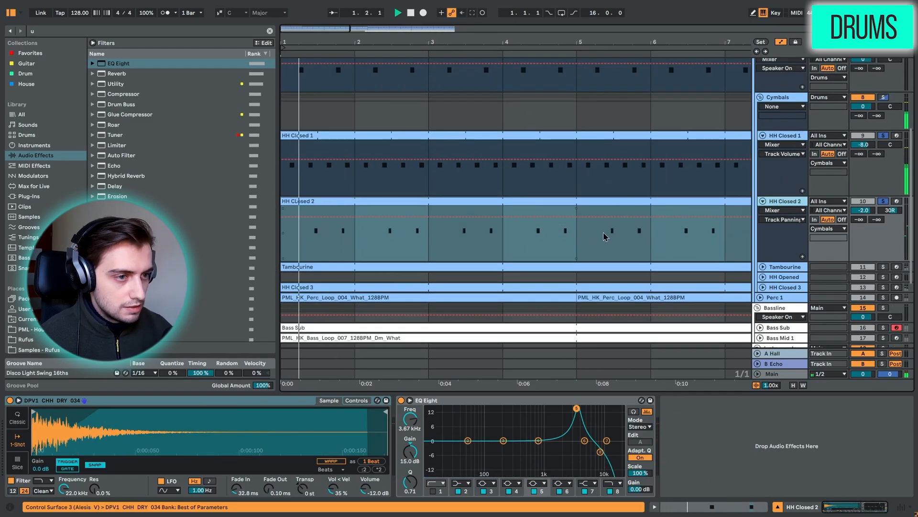
key(space)
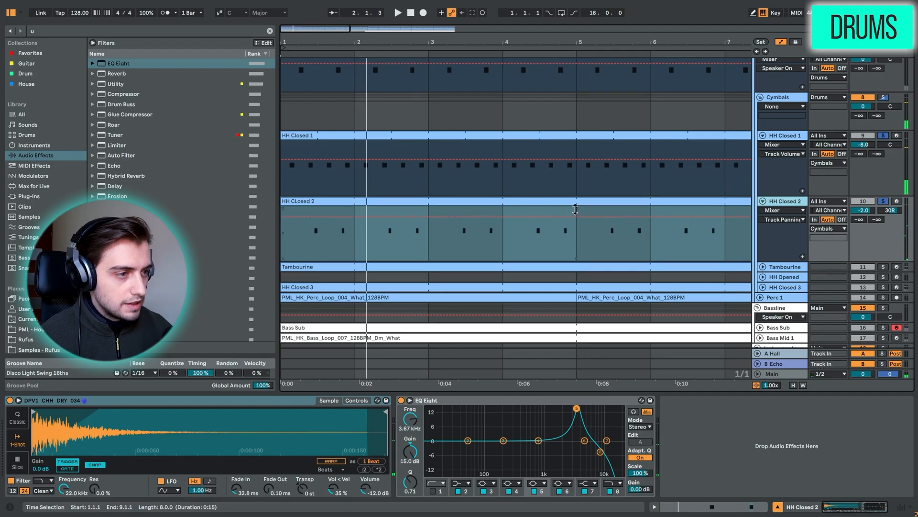
click(574, 200)
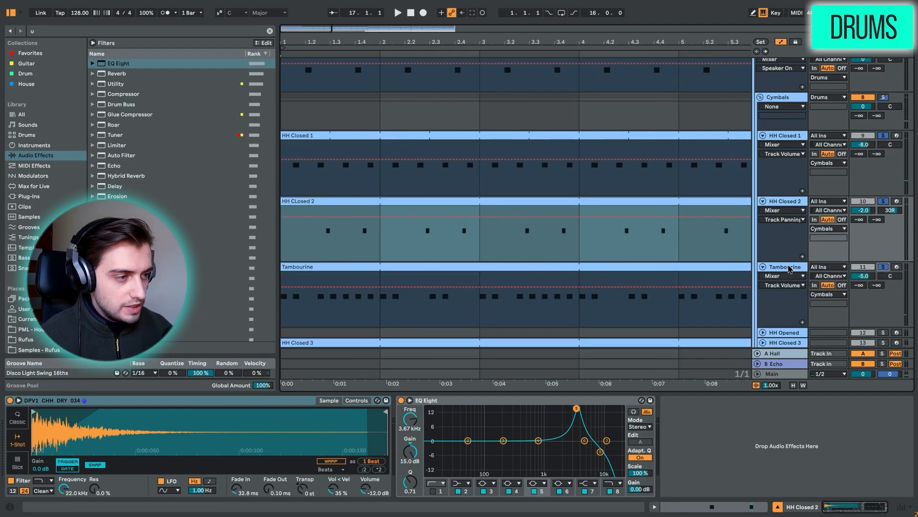
Select the unfolded Tambourine track and play it soloed together with HH Closed 1 and HH Closed 2.
click(787, 267)
key(space)
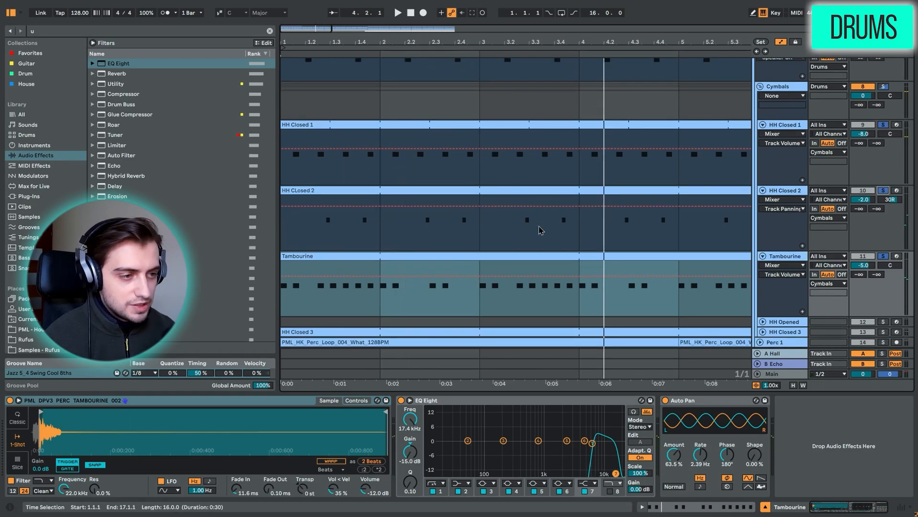
scroll(722, 287, down, 5)
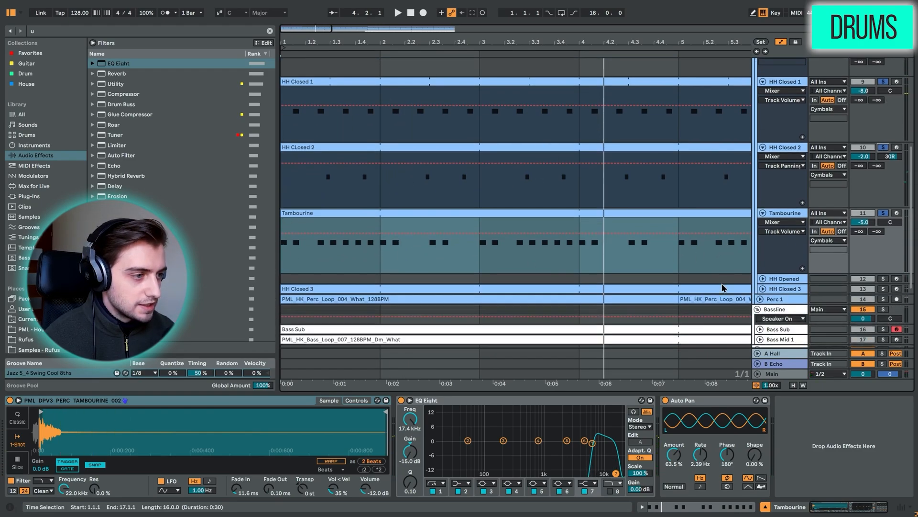
Unfold and solo HH Closed 3 on its own, play it, and look along its note pattern.
click(790, 230)
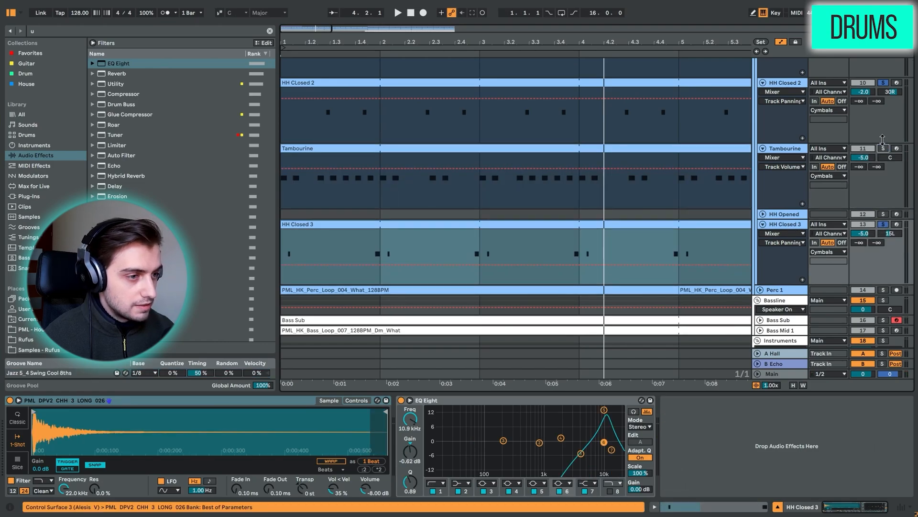
key(space)
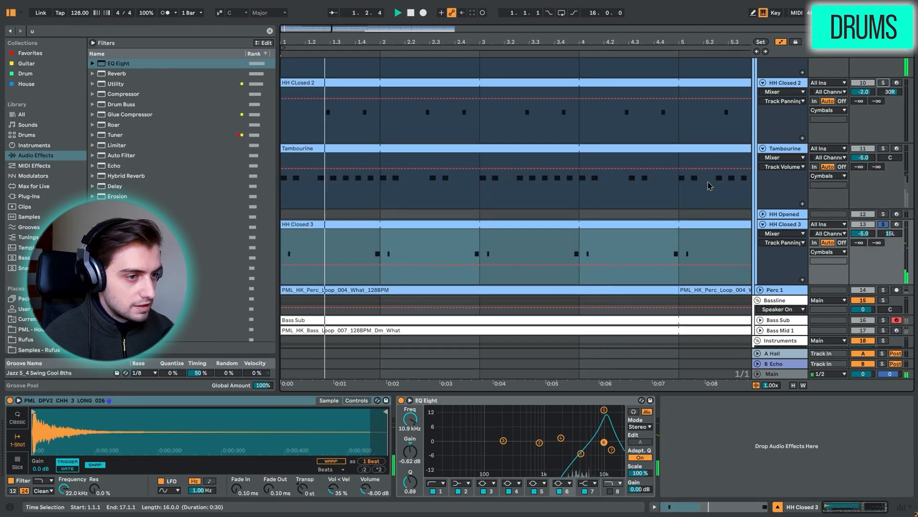
scroll(708, 185, up, 10)
scroll(588, 179, down, 3)
scroll(589, 179, down, 10)
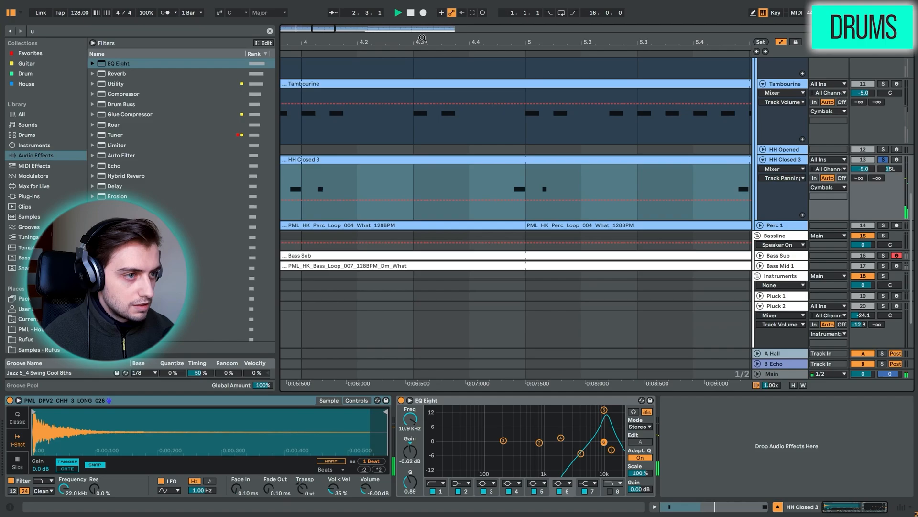
scroll(349, 287, up, 5)
scroll(374, 167, up, 3)
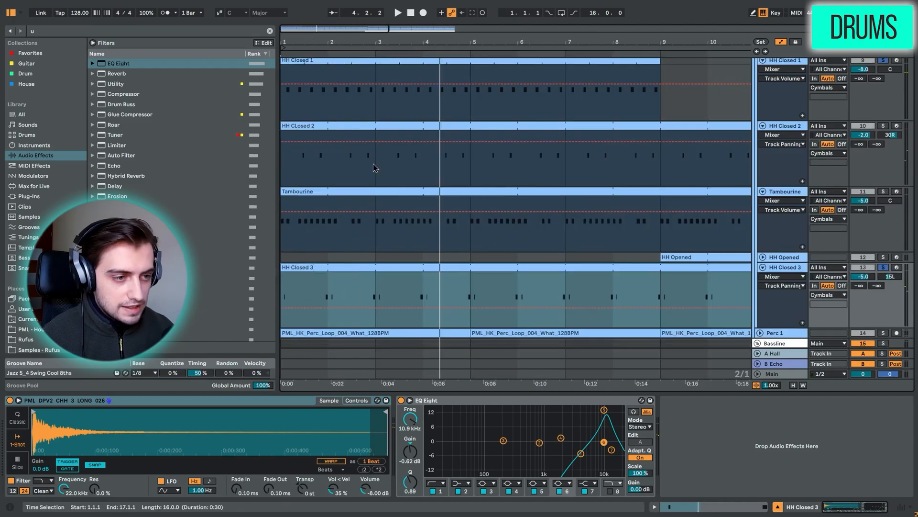
Unfold and solo Perc 1, select its first loop clip, and play it alone and with the Cymbals group.
scroll(717, 297, down, 3)
click(760, 289)
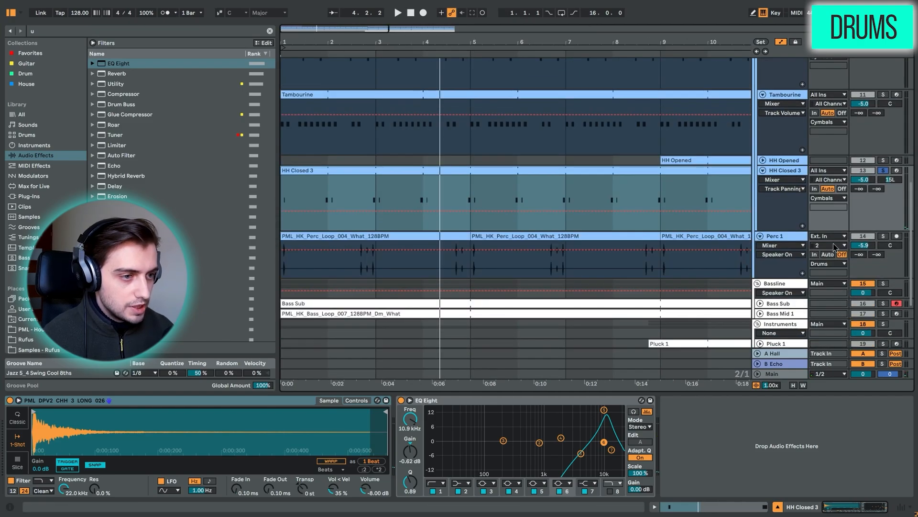
click(307, 236)
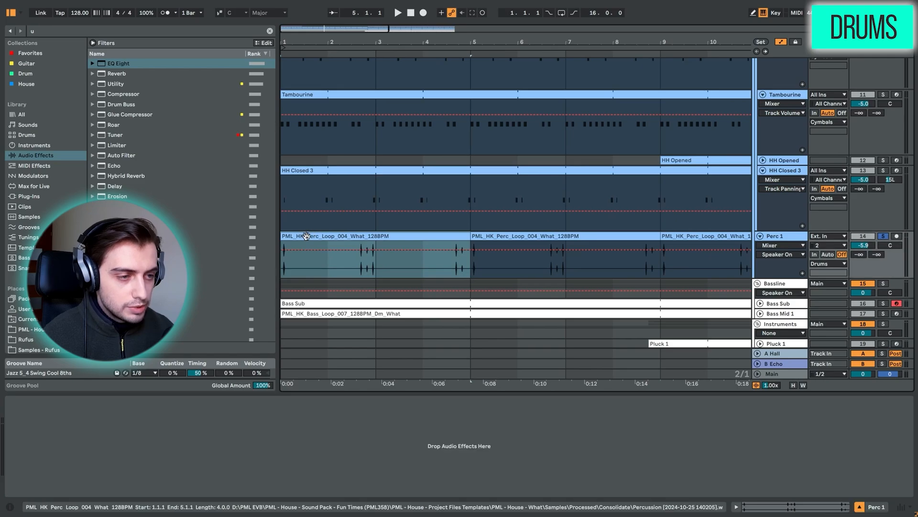
scroll(494, 227, up, 3)
scroll(494, 227, down, 4)
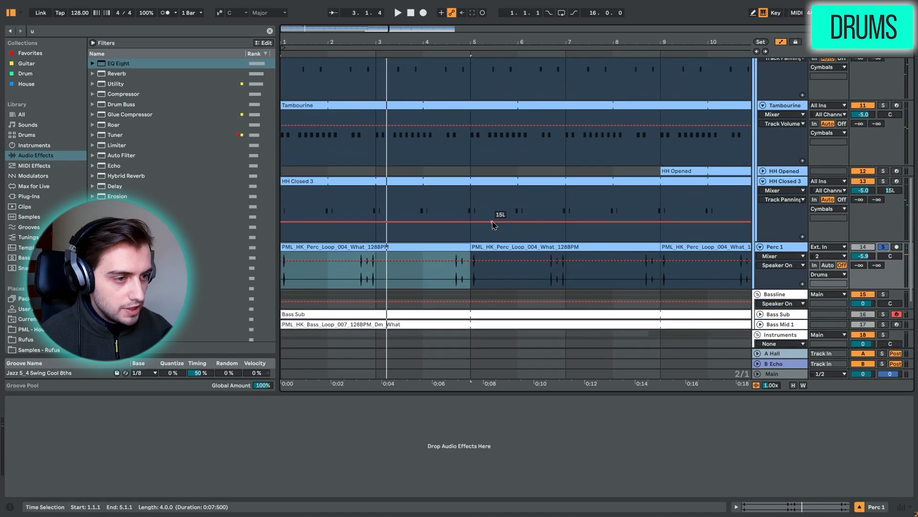
key(space)
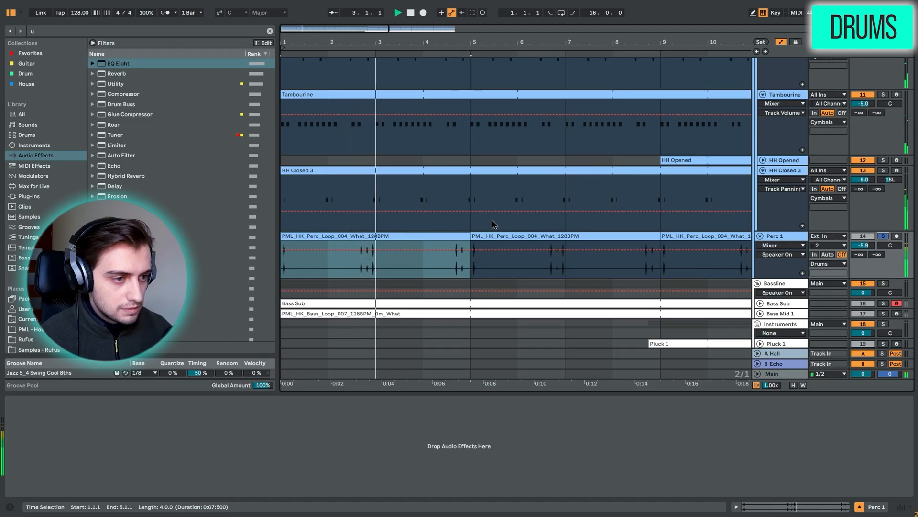
key(space)
scroll(541, 226, up, 6)
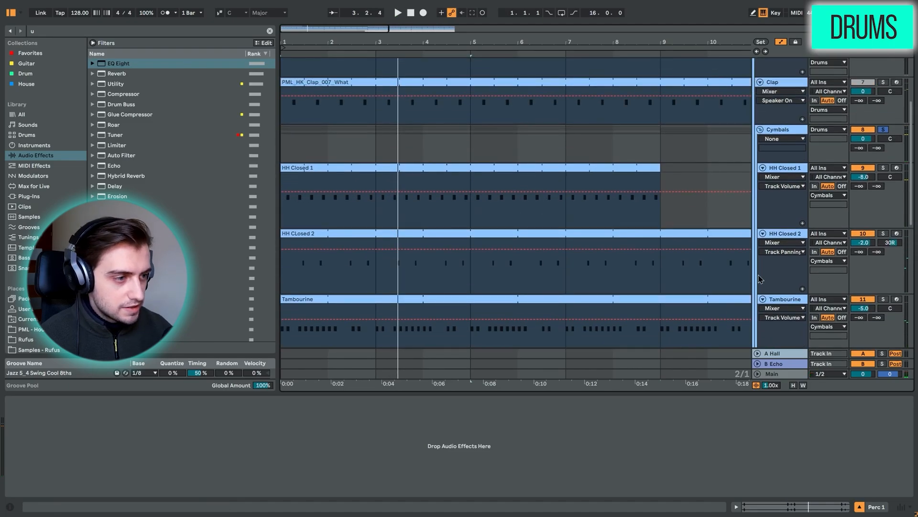
Fold the Cymbals group, solo the Bassline group instead of the drums, and select the Bass Sub clip.
click(761, 130)
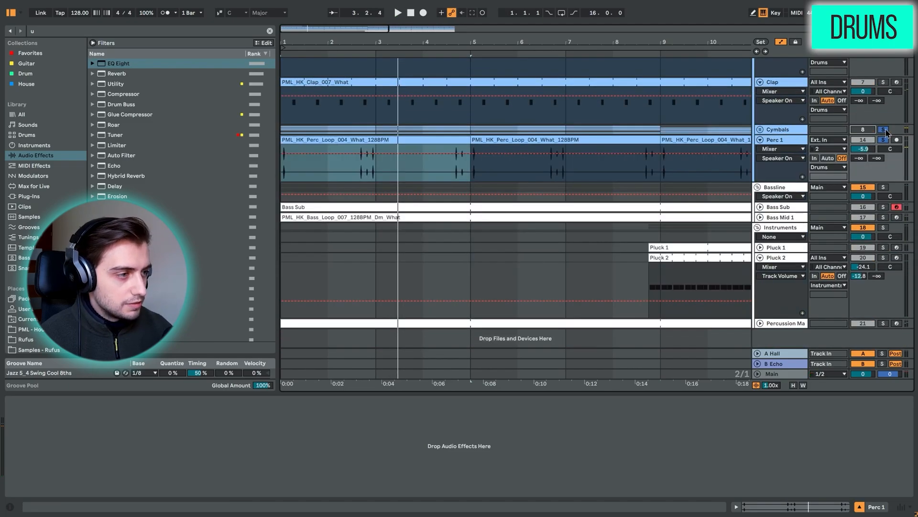
click(766, 196)
click(497, 206)
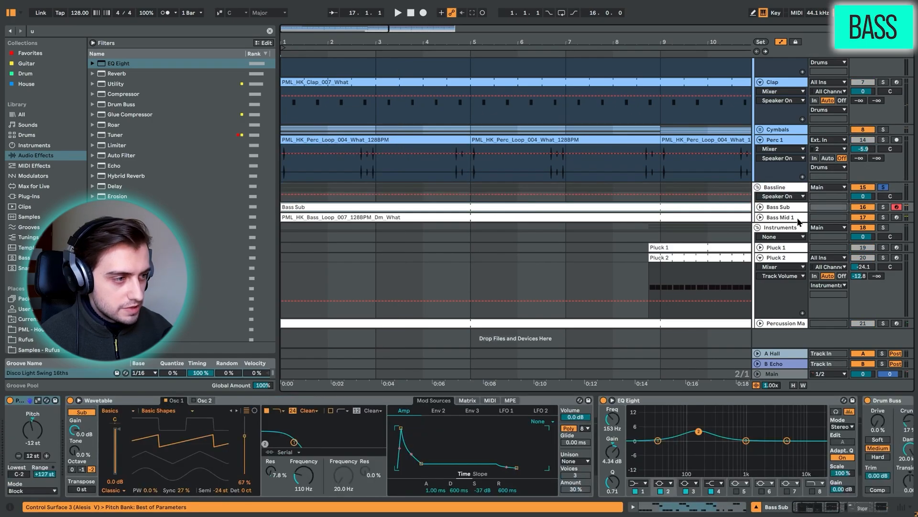
Unfold the Bass Sub and Bass Mid 1 tracks and play the soloed Bassline group from bar 1.
click(760, 207)
click(760, 272)
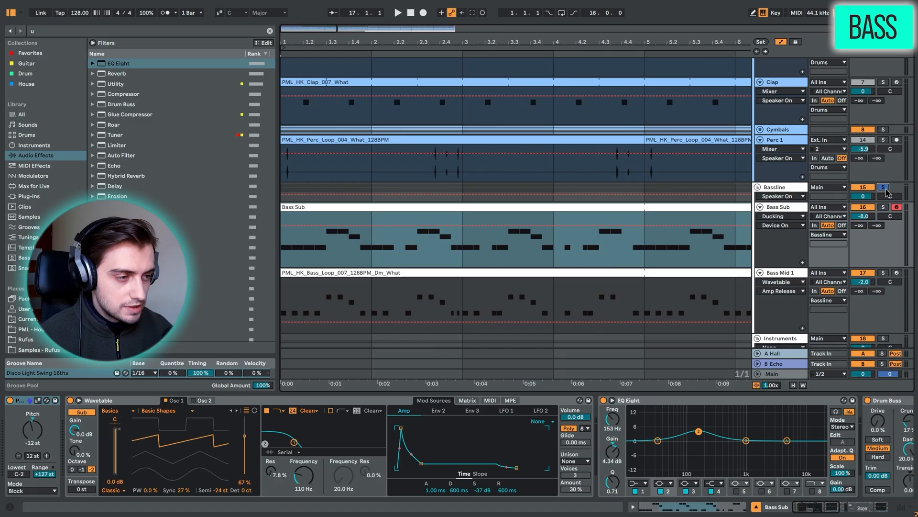
key(space)
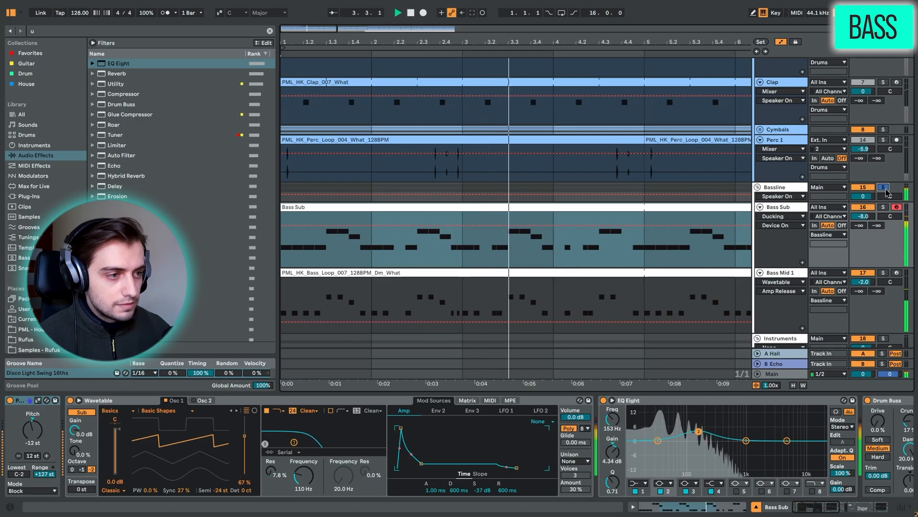
click(883, 187)
key(space)
Solo the Bass Sub track and listen to it from bar 1.
click(782, 211)
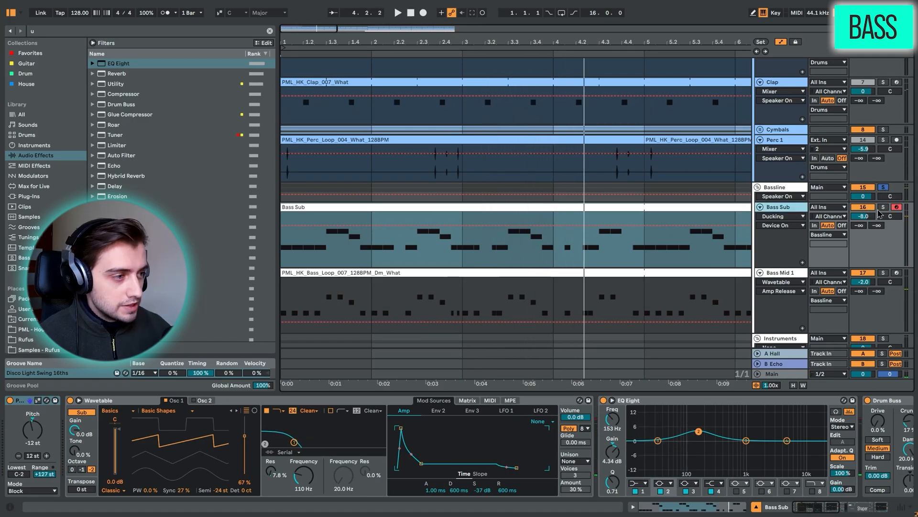
click(883, 207)
key(space)
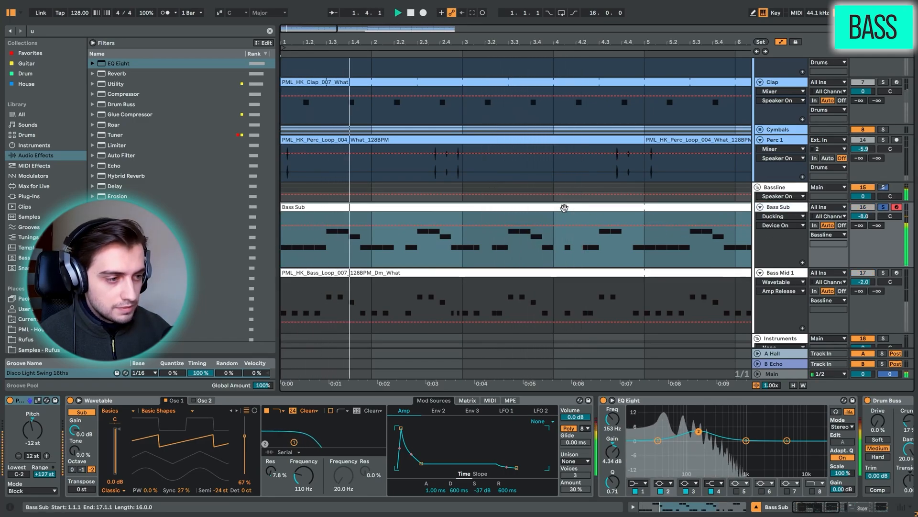
key(space)
Select Bass Mid 1, solo it in place of Bass Sub, and play it.
click(854, 277)
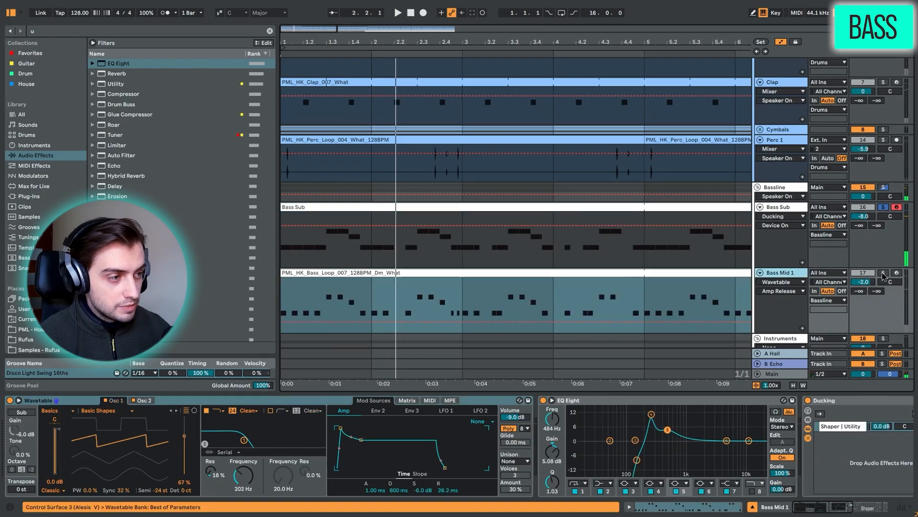
click(884, 273)
scroll(598, 249, down, 3)
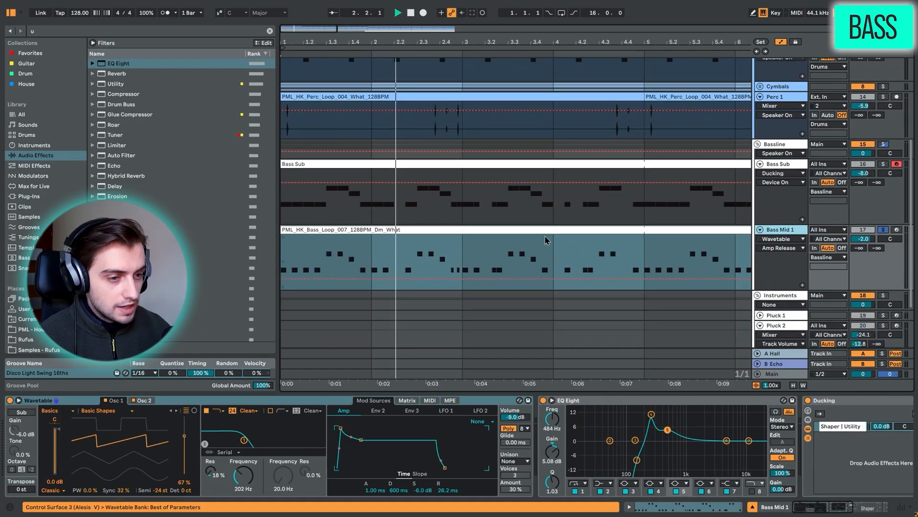
key(space)
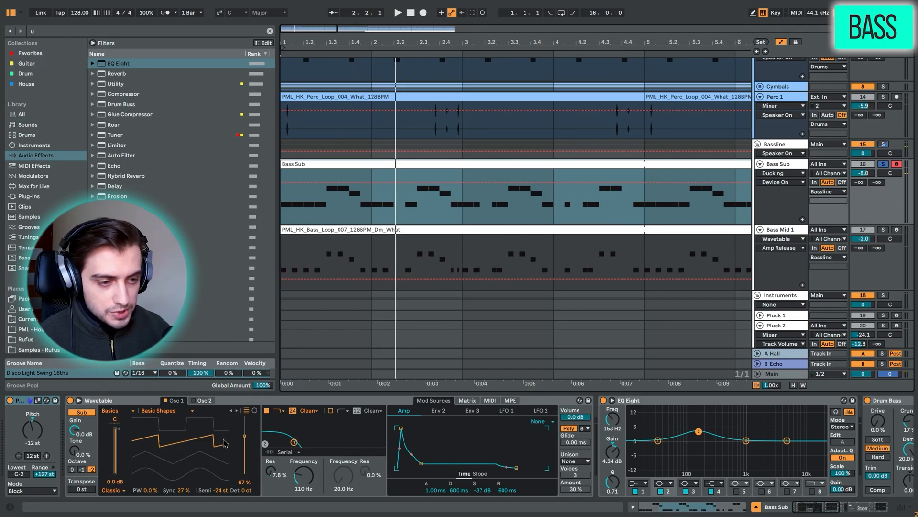
Try the Bass Sub Wavetable with Osc 1 Sync at 0 %, play the track while raising it, and set Sync to 27 %.
drag(185, 490, 186, 507)
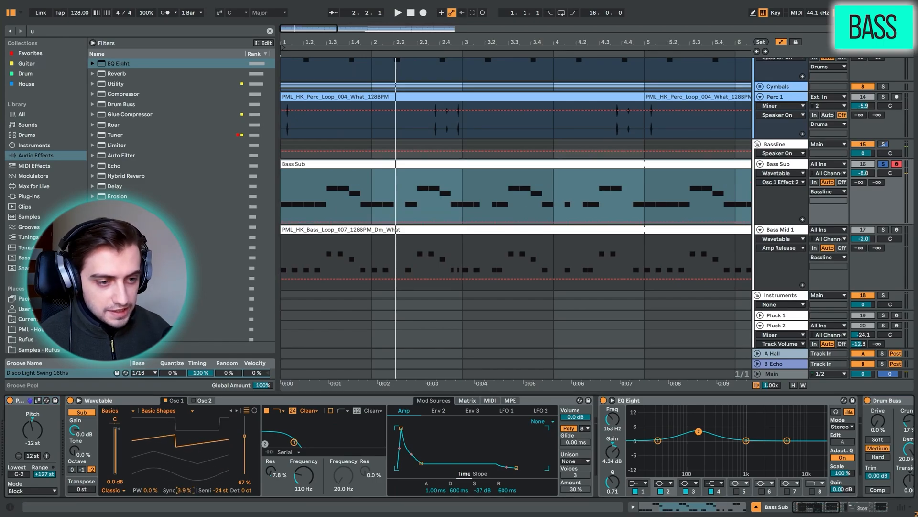
drag(218, 460, 218, 451)
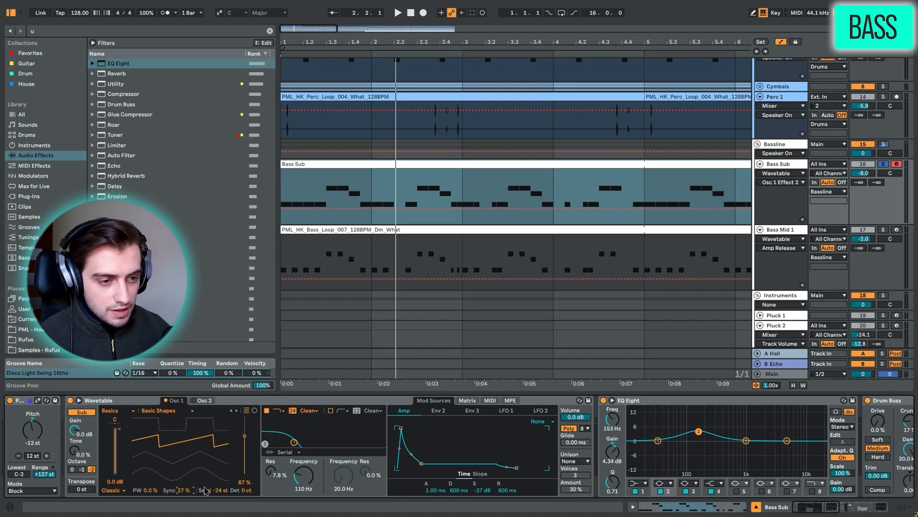
key(Delete)
key(space)
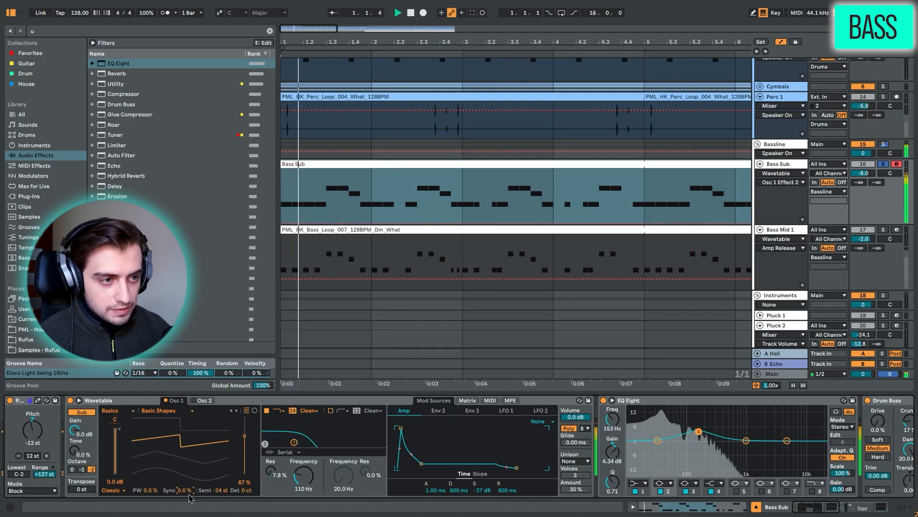
drag(186, 492, 185, 478)
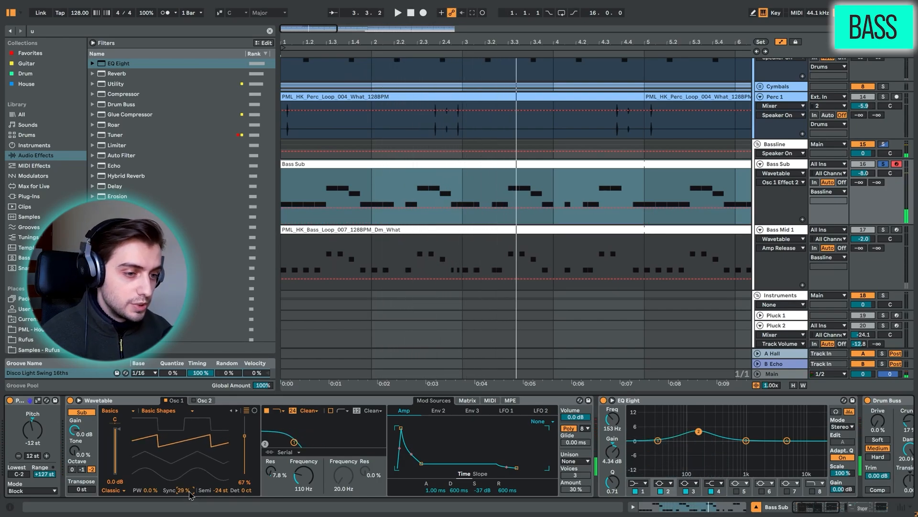
mouse_move(189, 491)
mouse_down()
mouse_move(189, 505)
mouse_move(190, 492)
mouse_up()
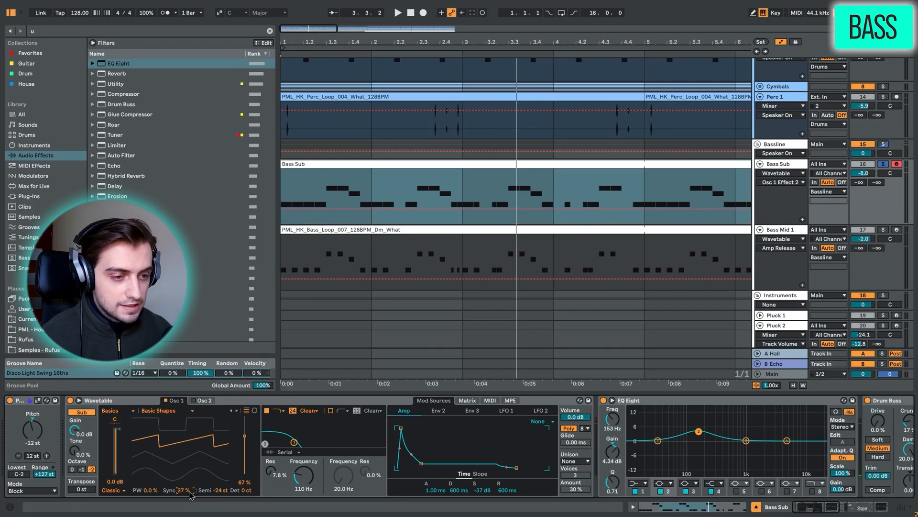
Examine the rest of the Bass Sub device chain, selecting the Drum Buss and the Ducking rack.
click(468, 402)
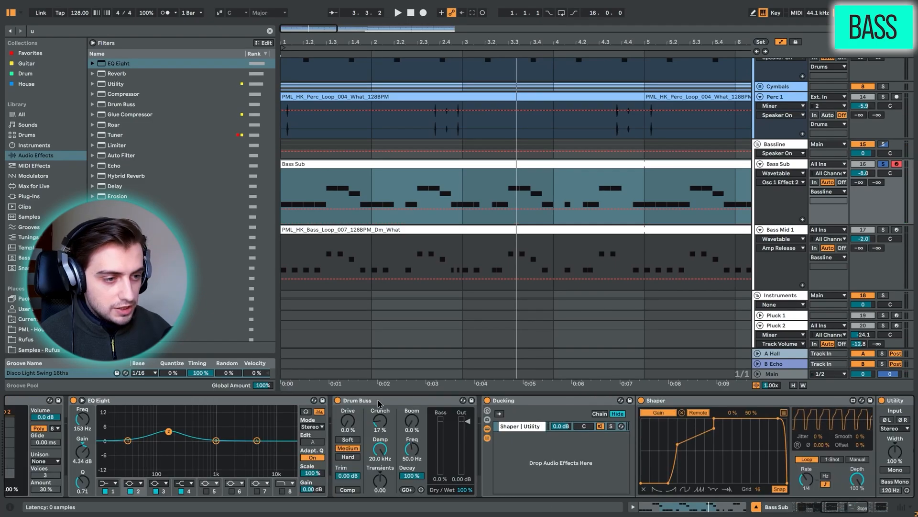
click(376, 401)
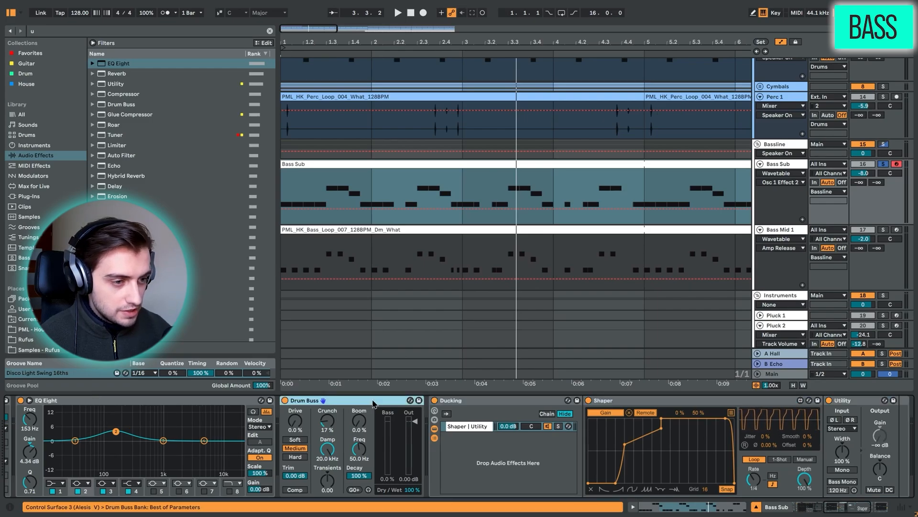
click(500, 401)
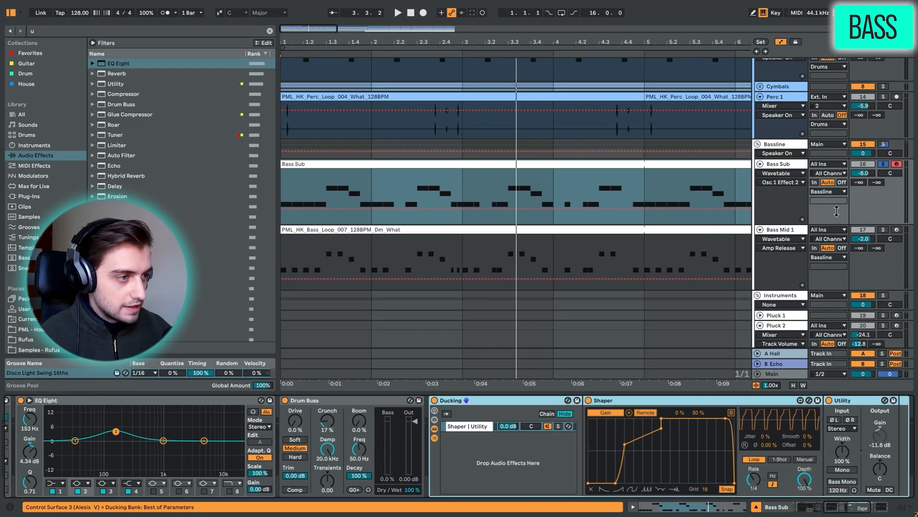
Play Bass Mid 1, comparing its Wavetable with Osc 1 switched off and back on, and examine the rest of its device chain.
click(653, 231)
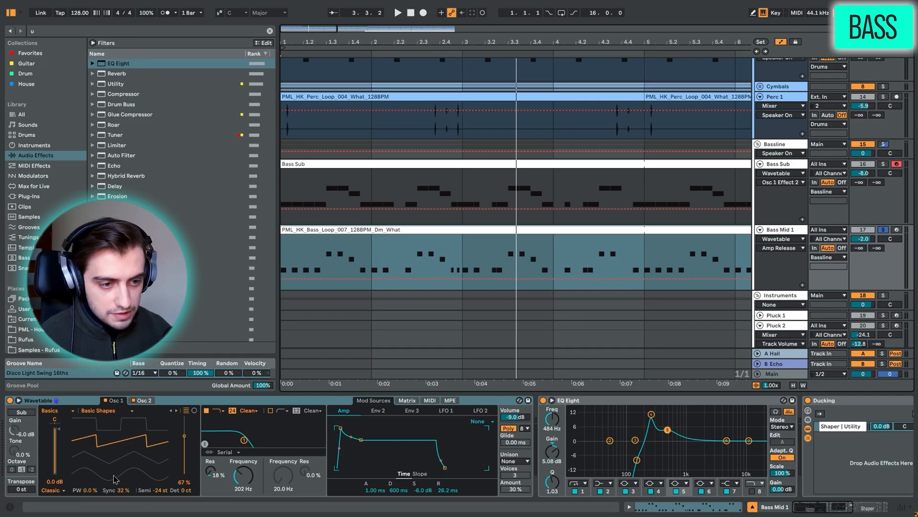
key(space)
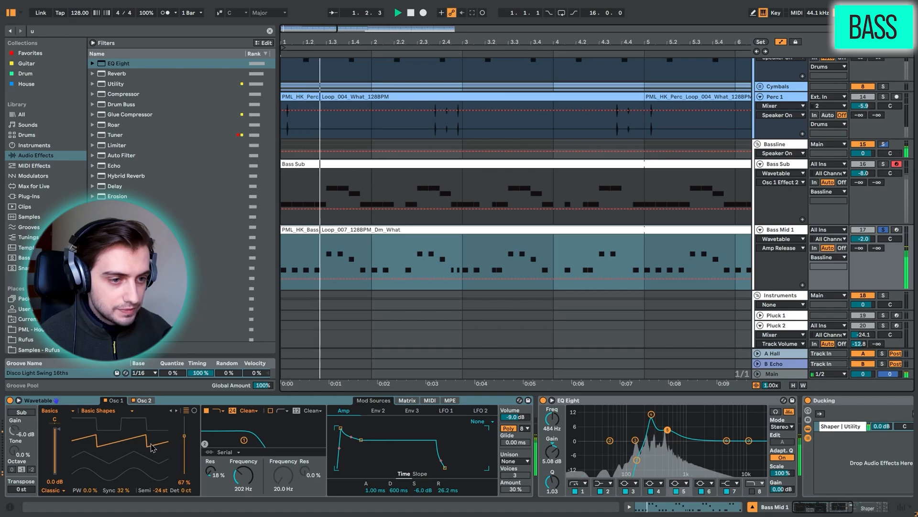
click(105, 400)
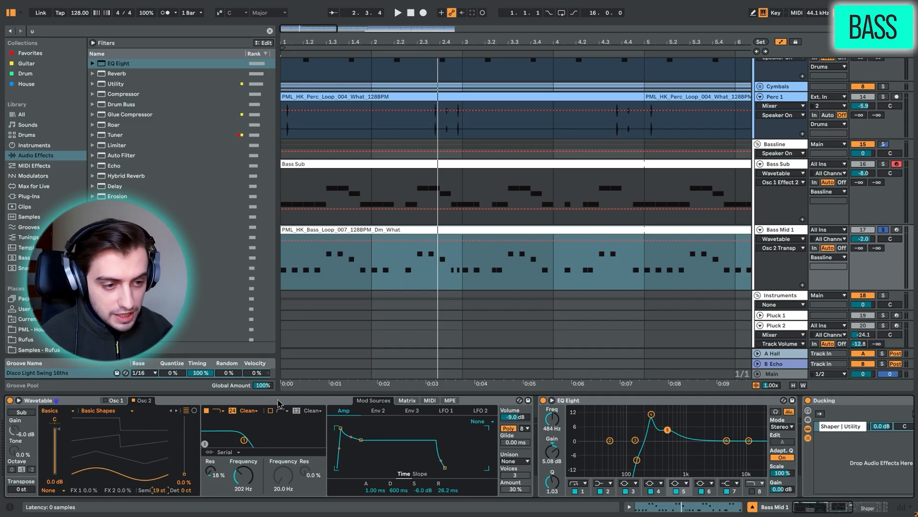
key(space)
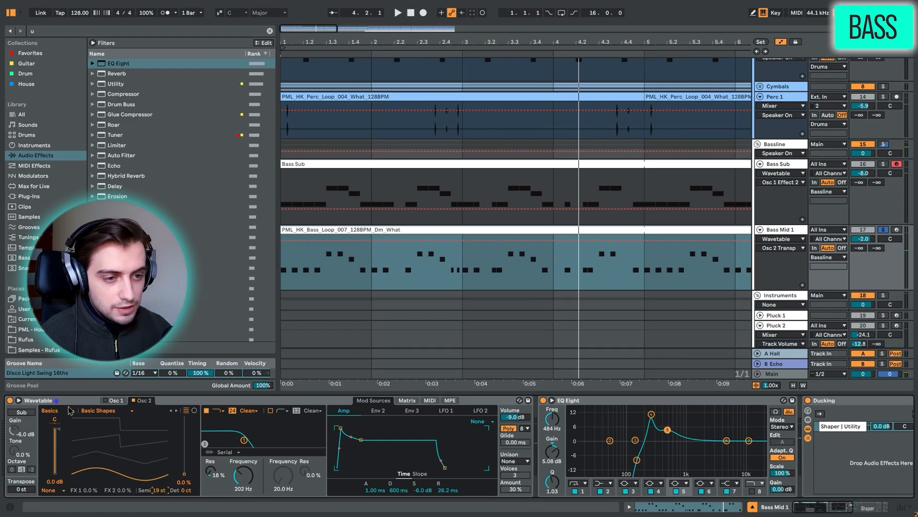
click(105, 400)
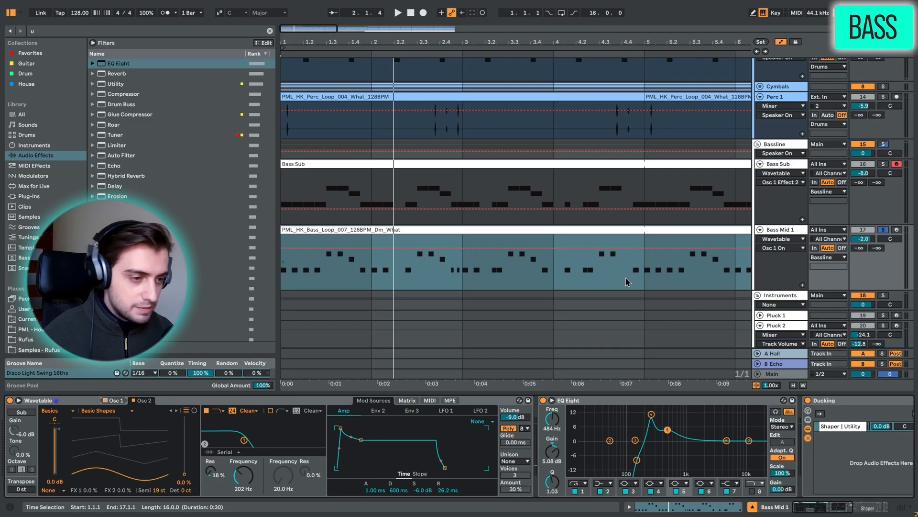
scroll(614, 256, down, 3)
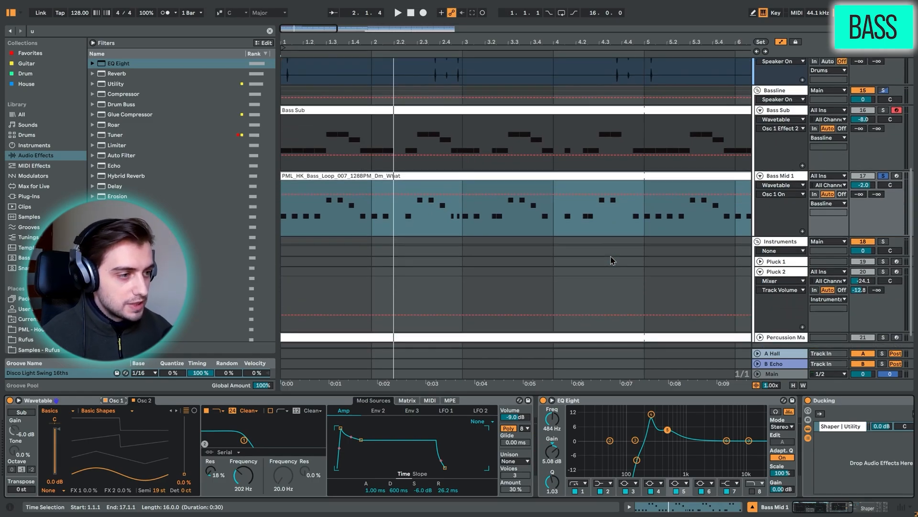
click(875, 512)
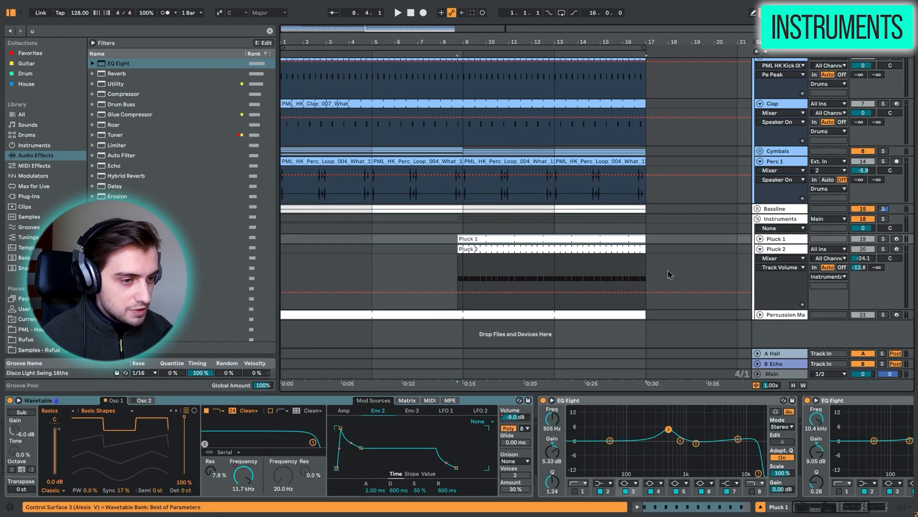
Expand the soloed Pluck 1 track, play it, and try a different Osc 1 Sync amount in its Wavetable.
click(761, 239)
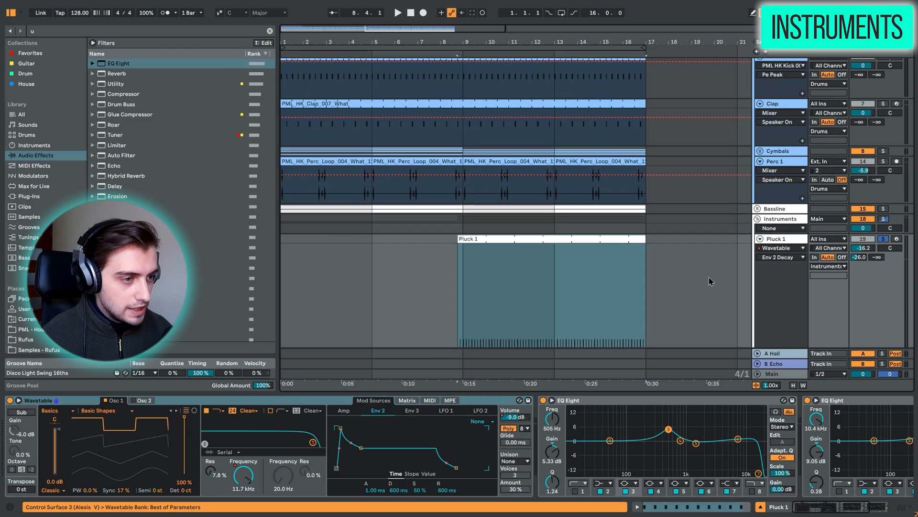
key(space)
scroll(577, 261, down, 5)
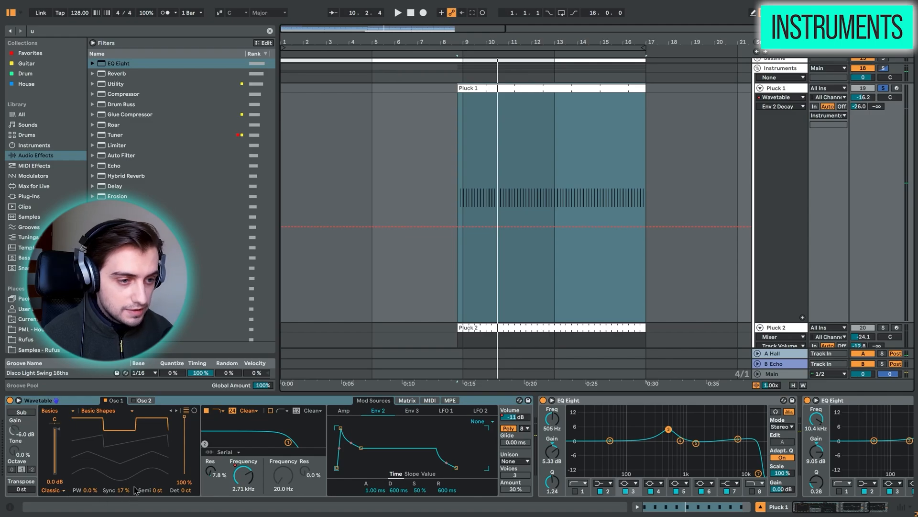
drag(124, 490, 124, 507)
key(space)
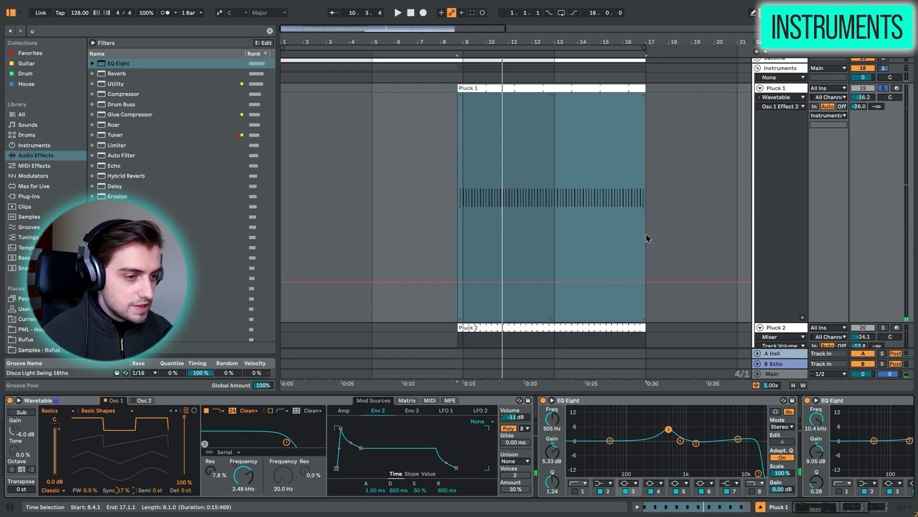
Solo and play Pluck 2, and examine its Wavetable's LFO 1 settings and modulation matrix.
scroll(779, 260, down, 3)
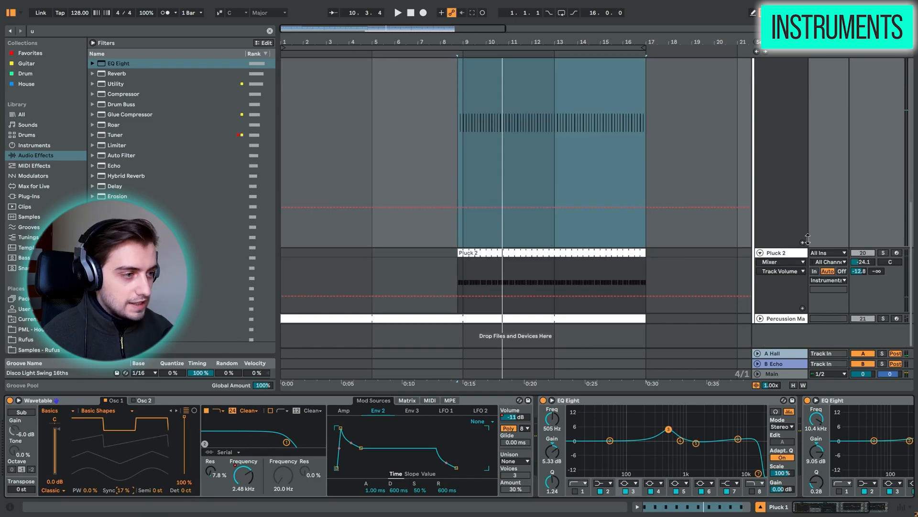
click(780, 258)
key(space)
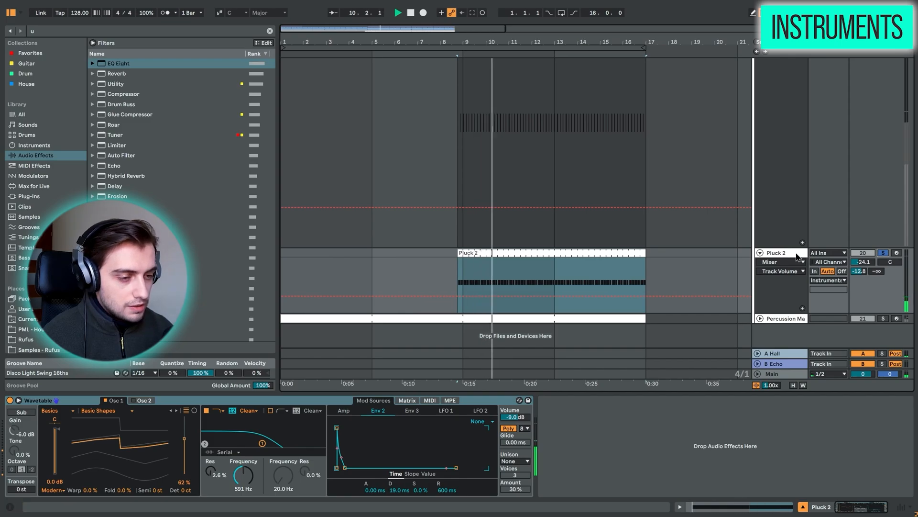
click(446, 410)
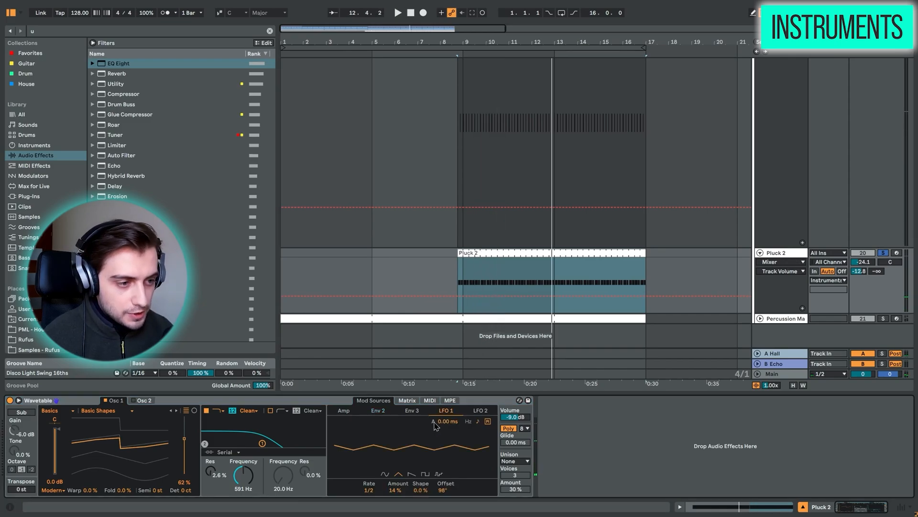
click(406, 401)
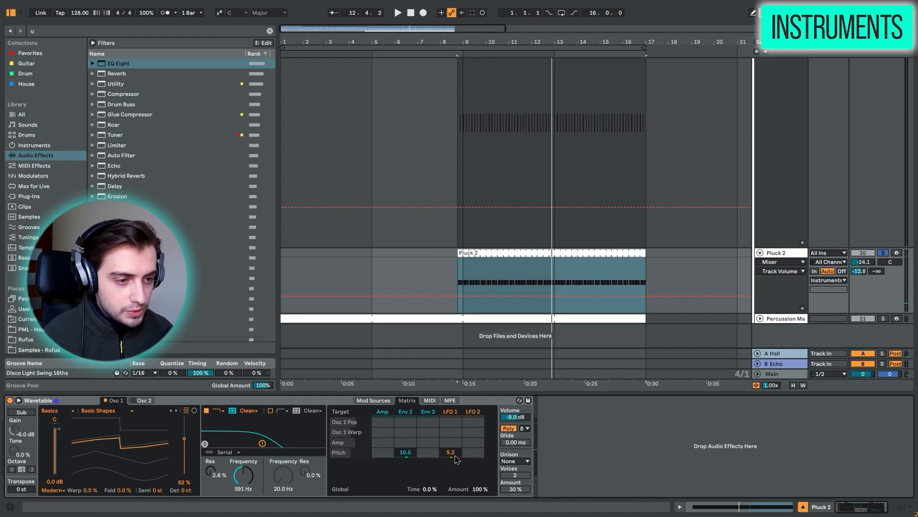
Expand the Percussion Main track, solo it, and listen to it from bar 1.
click(760, 152)
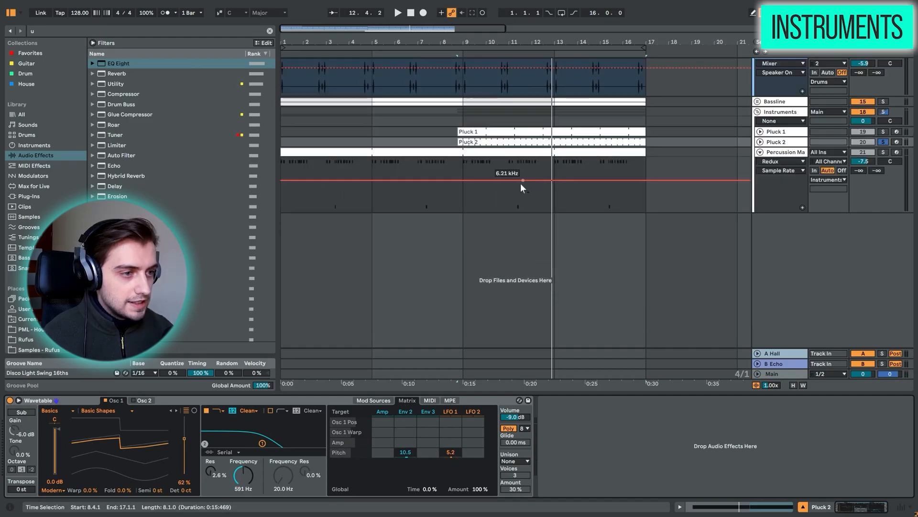
click(467, 152)
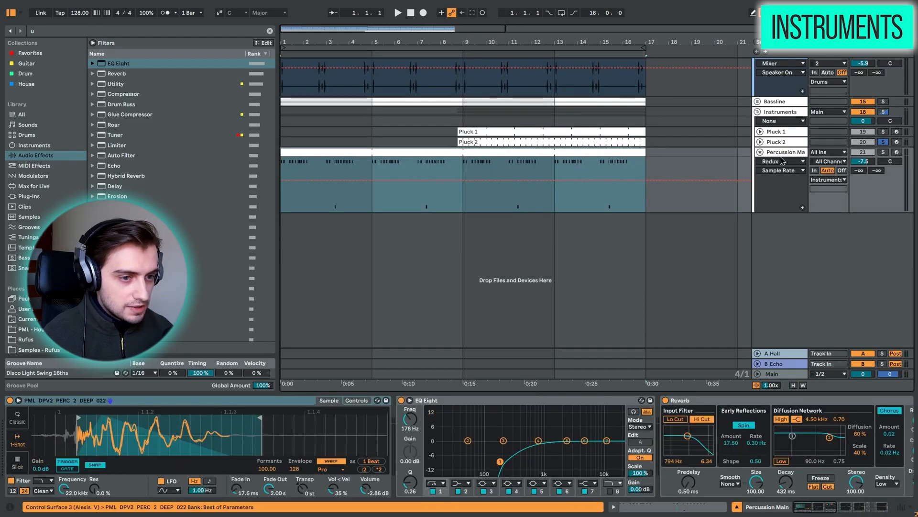
click(884, 152)
key(z)
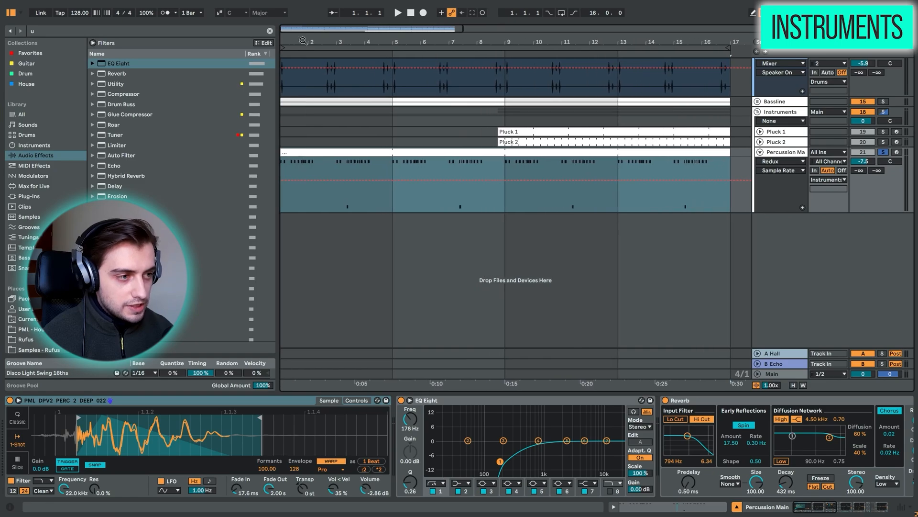
scroll(393, 124, up, 8)
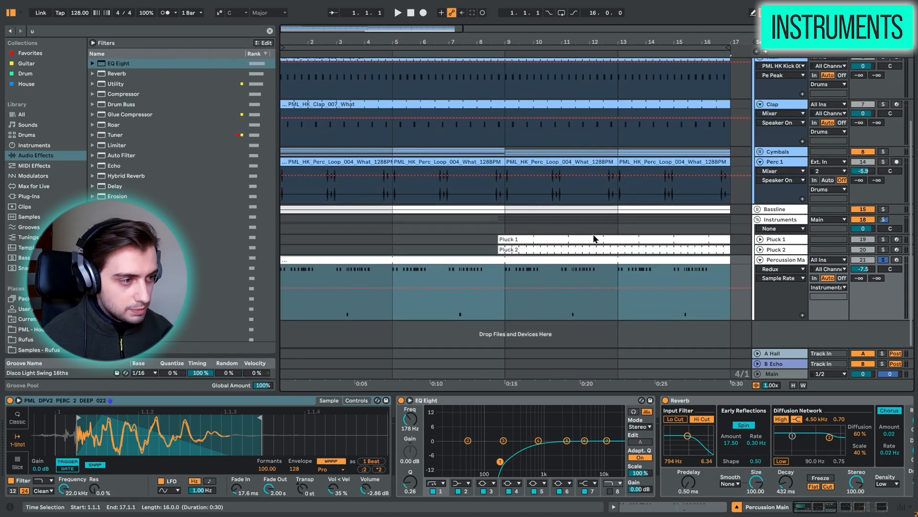
key(space)
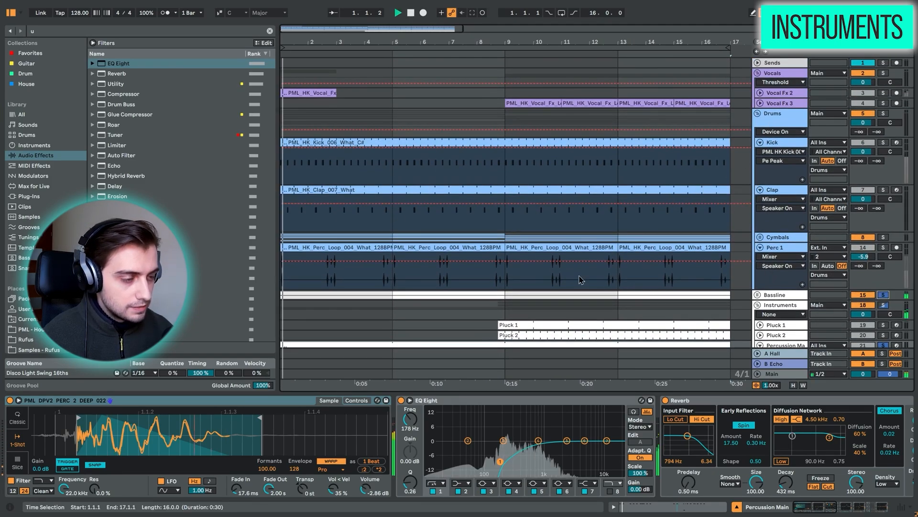
scroll(517, 263, down, 5)
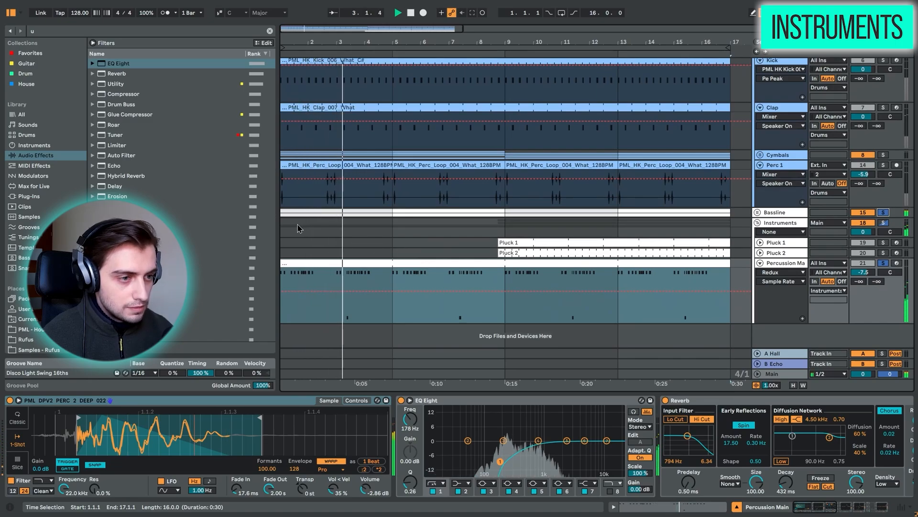
Examine the Percussion Main device chain and play the track to compare it with Redux switched off and on.
click(784, 265)
click(499, 401)
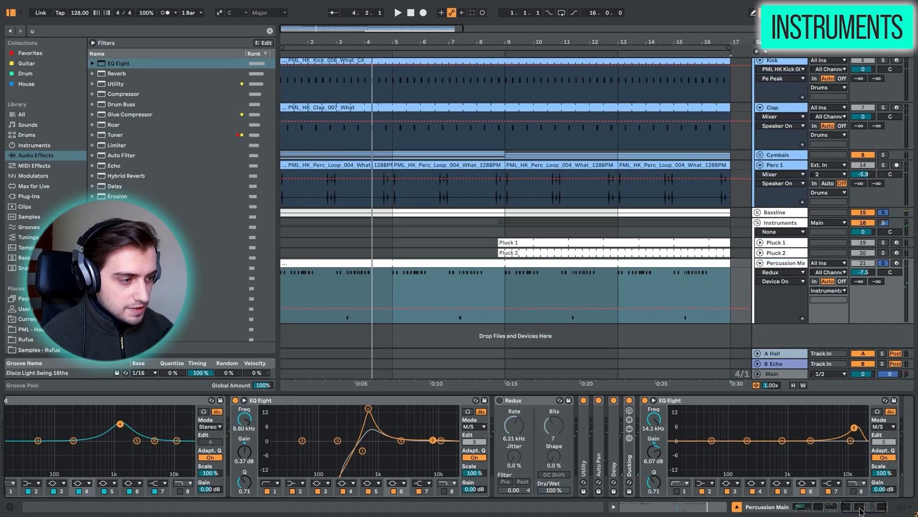
drag(860, 511, 779, 514)
key(space)
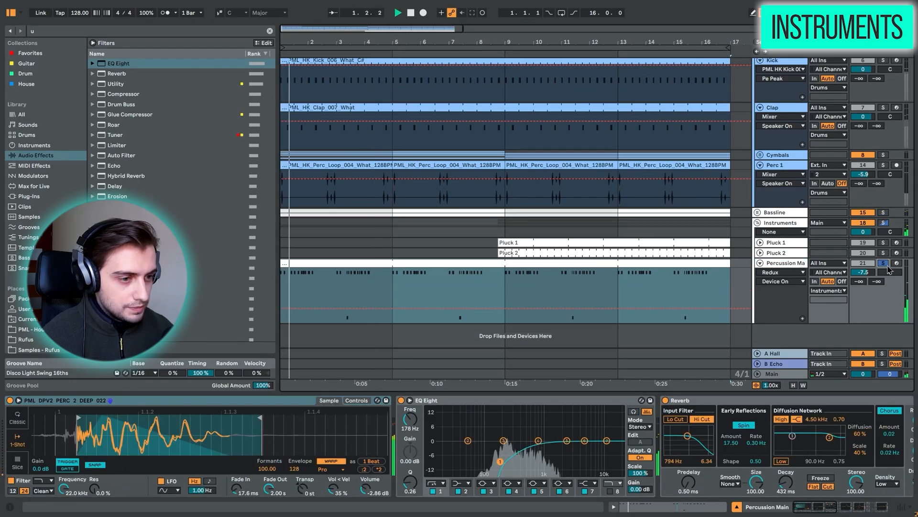
key(space)
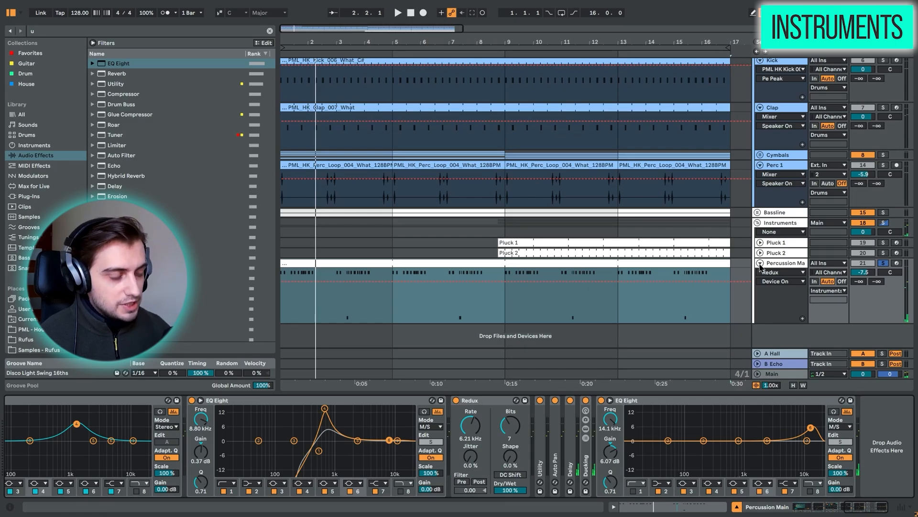
Collapse the Percussion Main track and fold the Vocals group in the arrangement.
click(760, 263)
scroll(616, 201, up, 4)
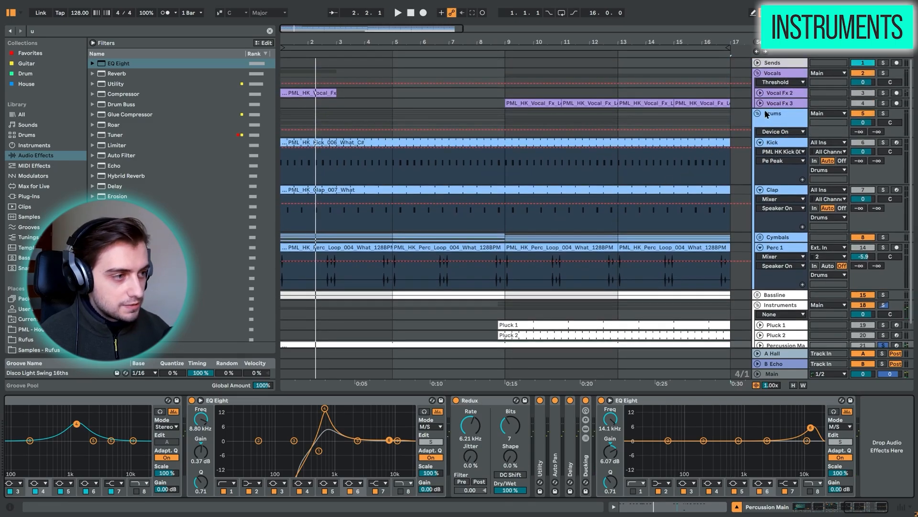
click(758, 73)
click(759, 85)
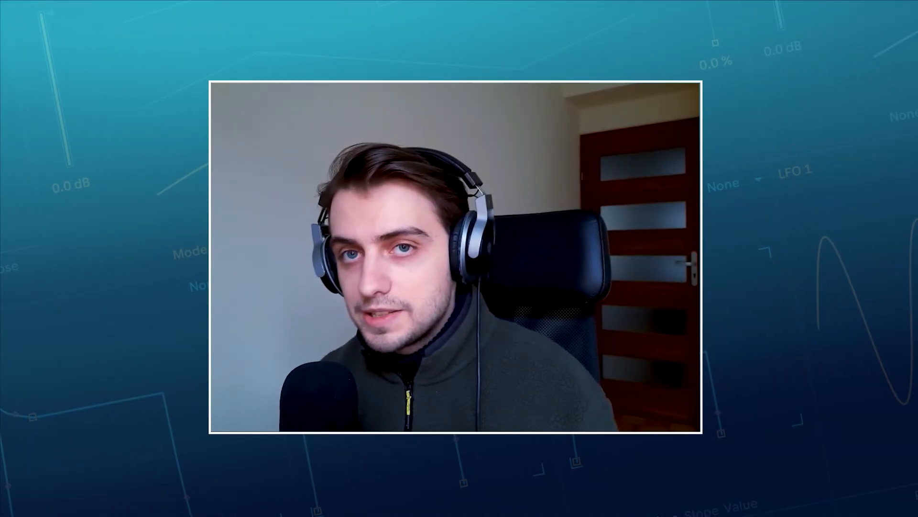